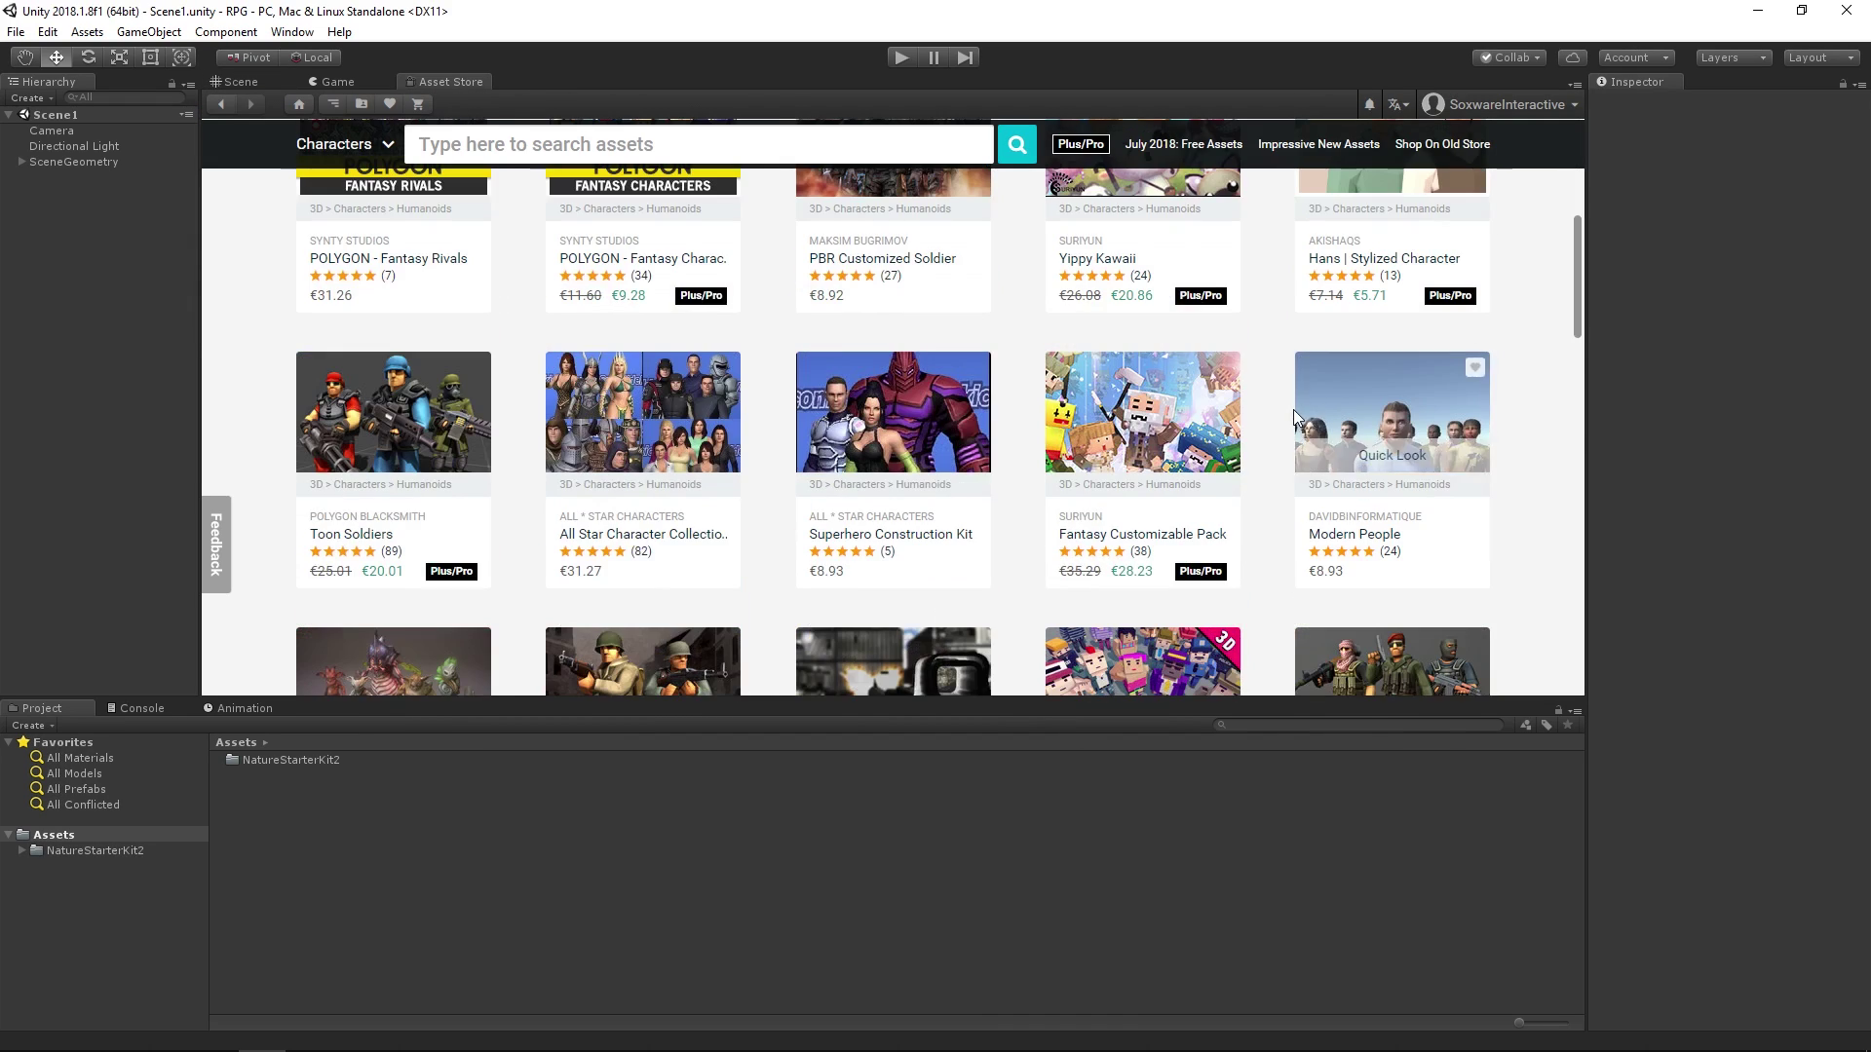
{"action": "scroll", "coordinate": [1294, 417], "scroll_direction": "down", "scroll_amount": 3}
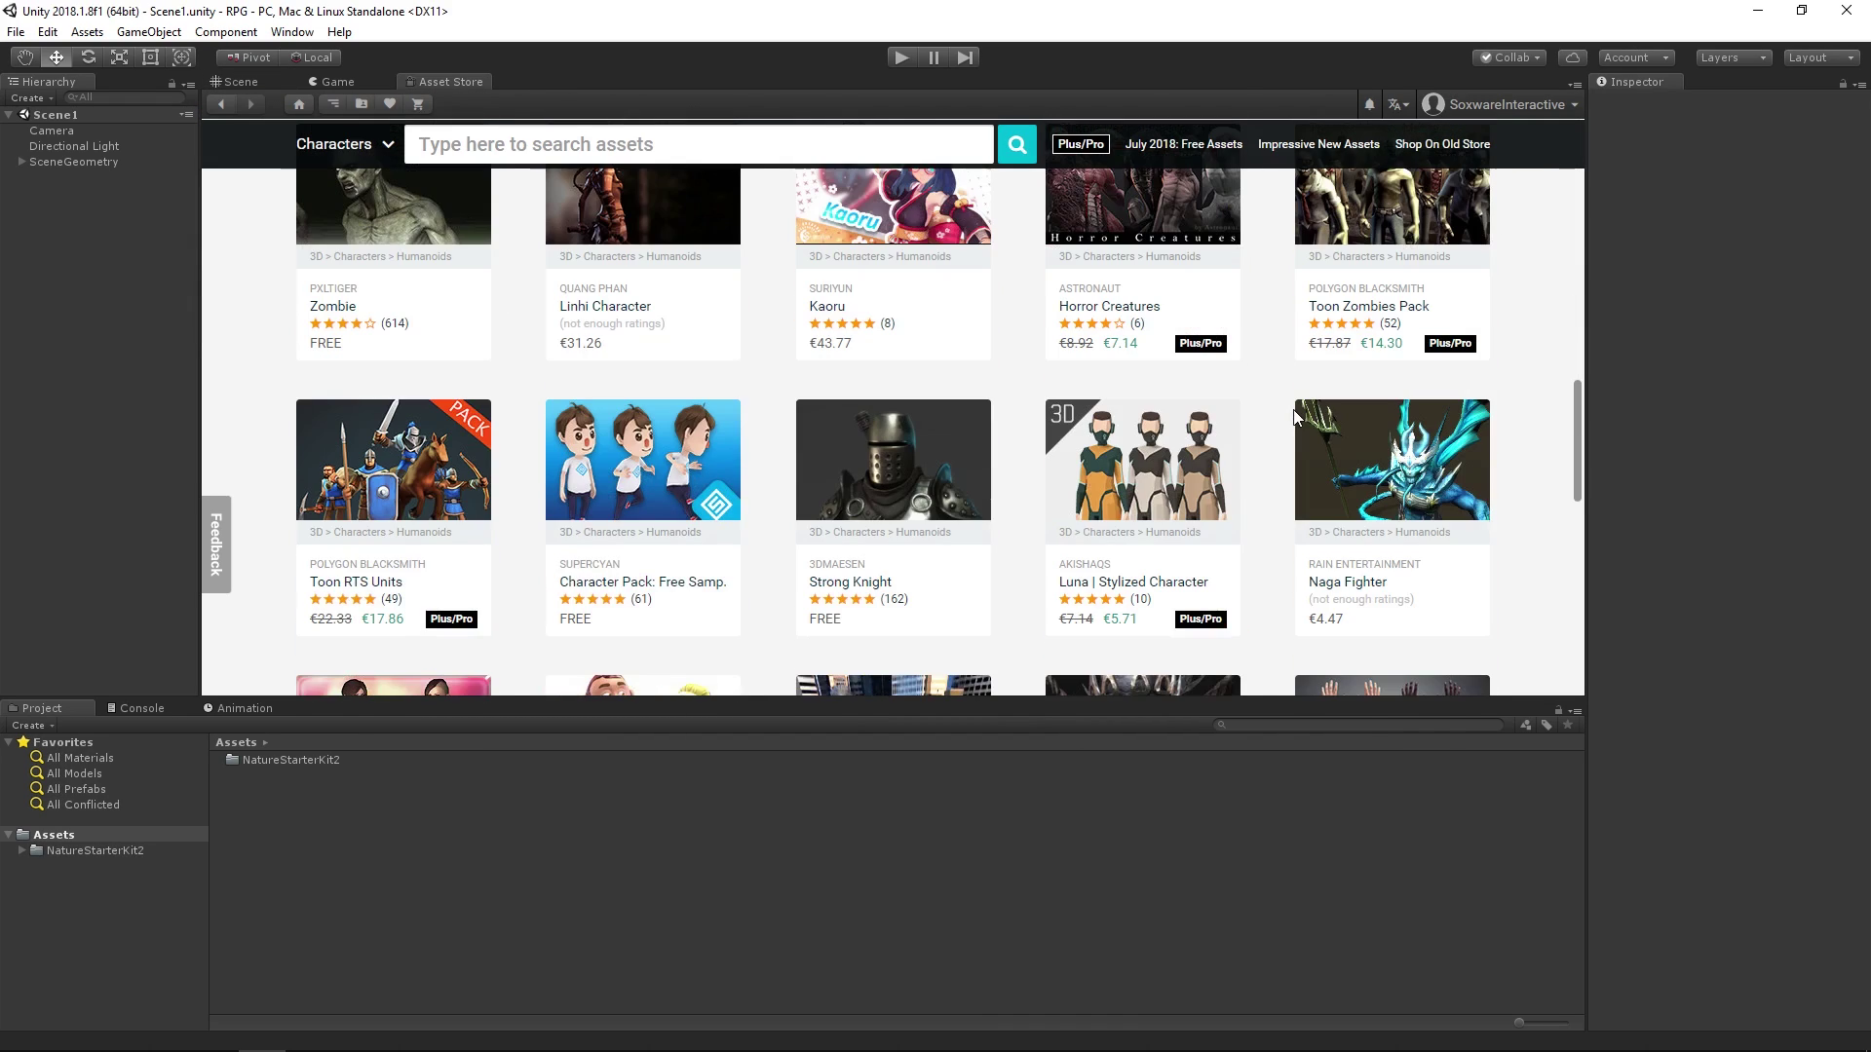
- Find the free Strong Knight asset in the Humanoids list and start importing it
{"action": "left_click", "coordinate": [945, 458]}
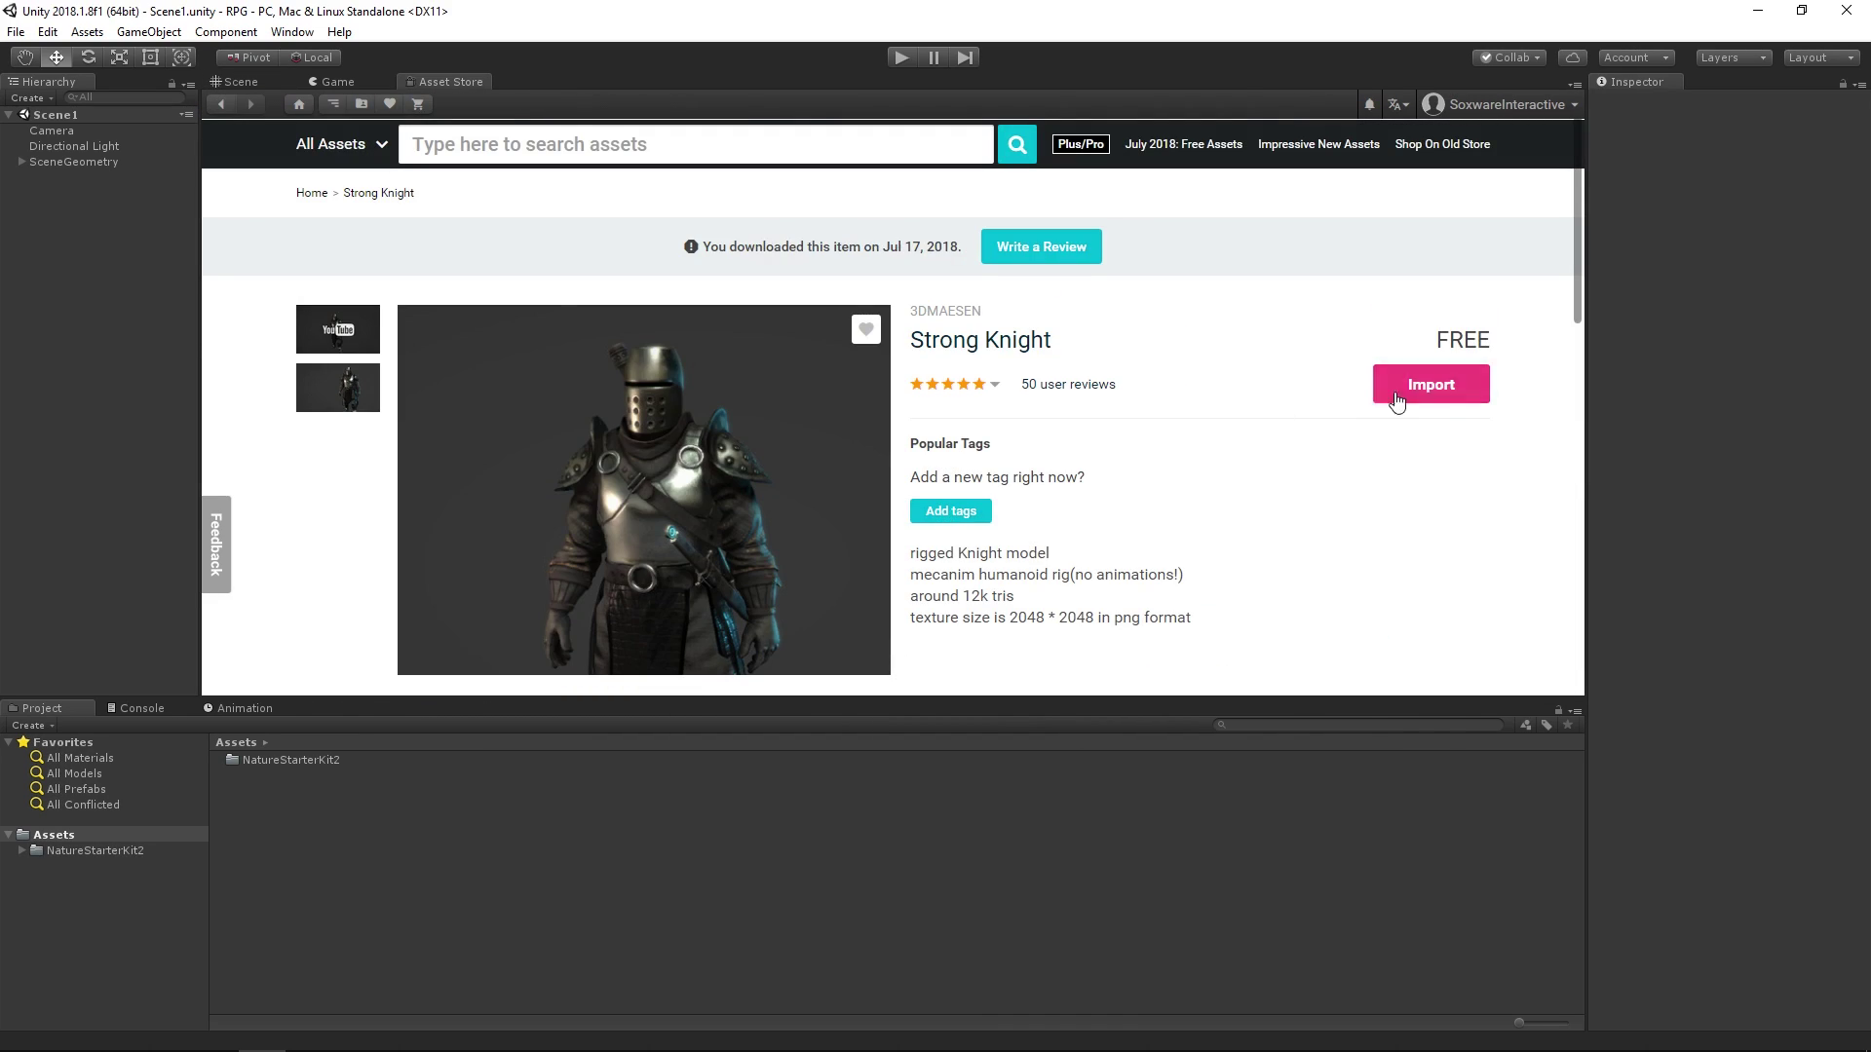
{"action": "left_click", "coordinate": [1429, 392]}
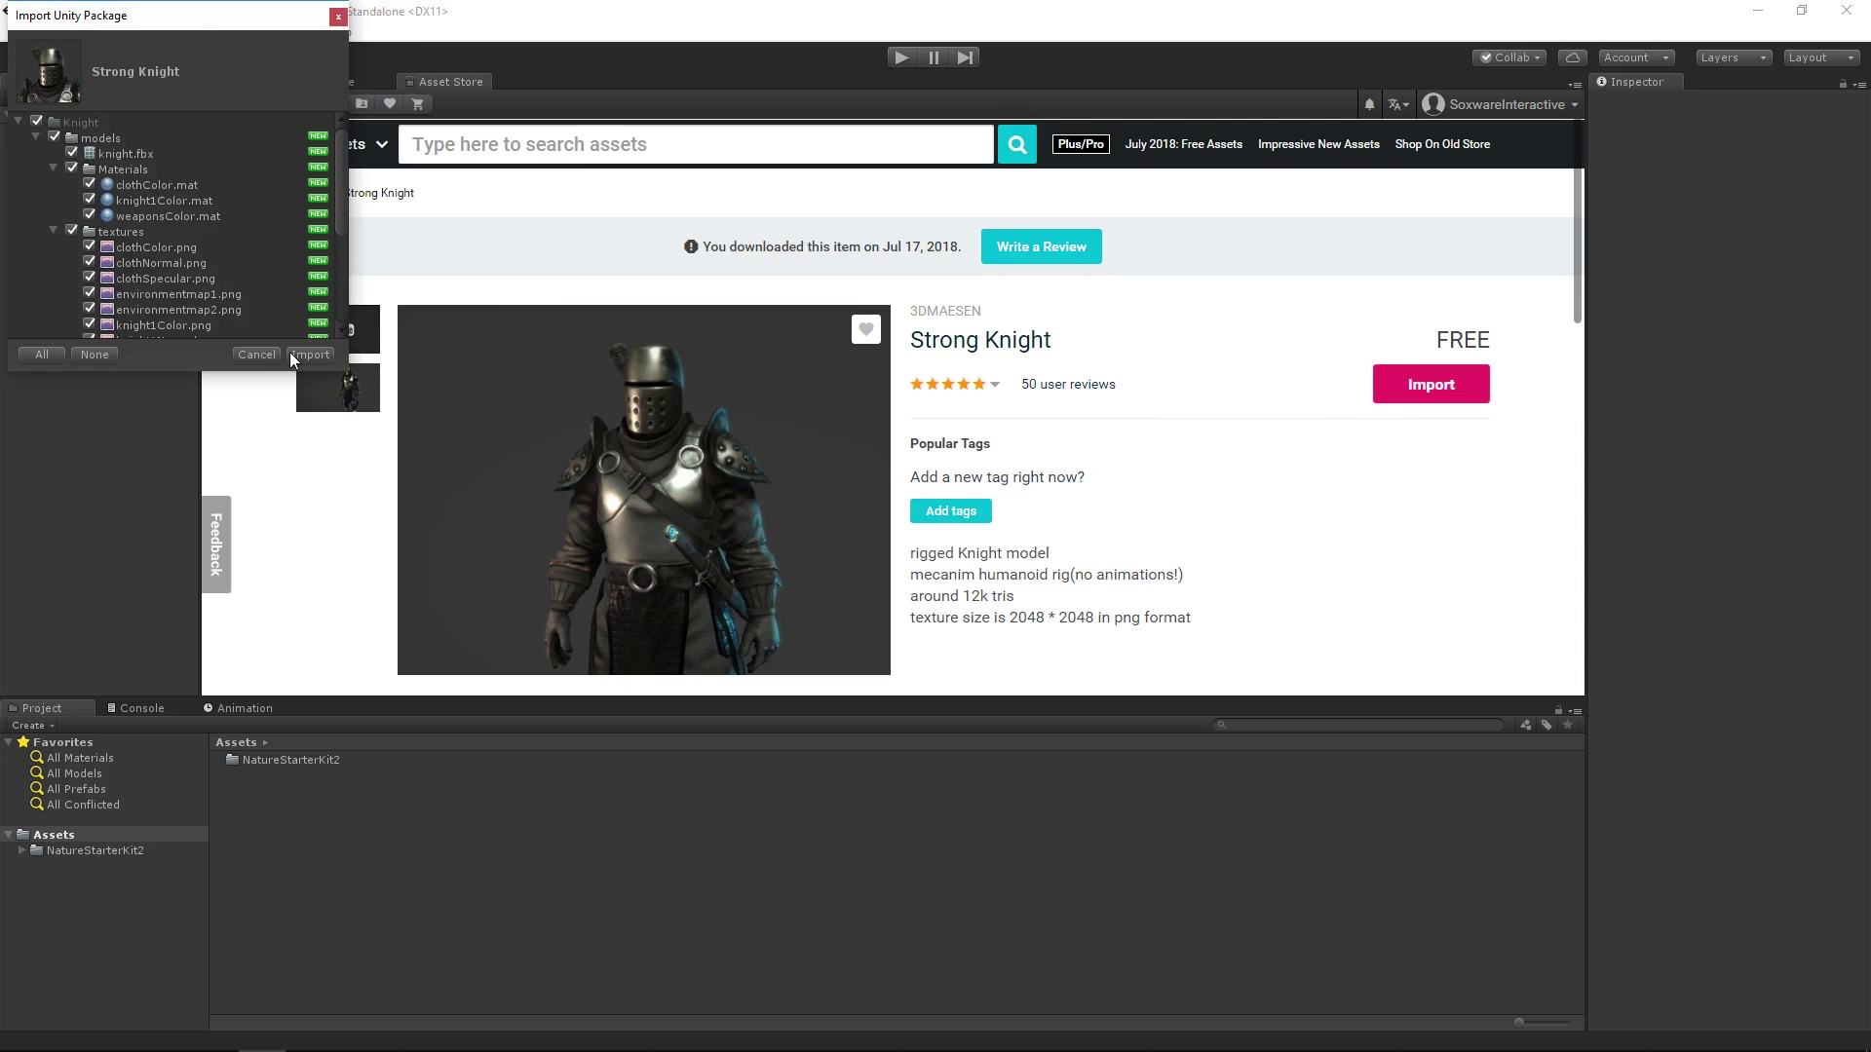
- Import all Strong Knight files, fit the shield and dagger to the hands, and parent the dagger to R_wrist
{"action": "left_click", "coordinate": [292, 354]}
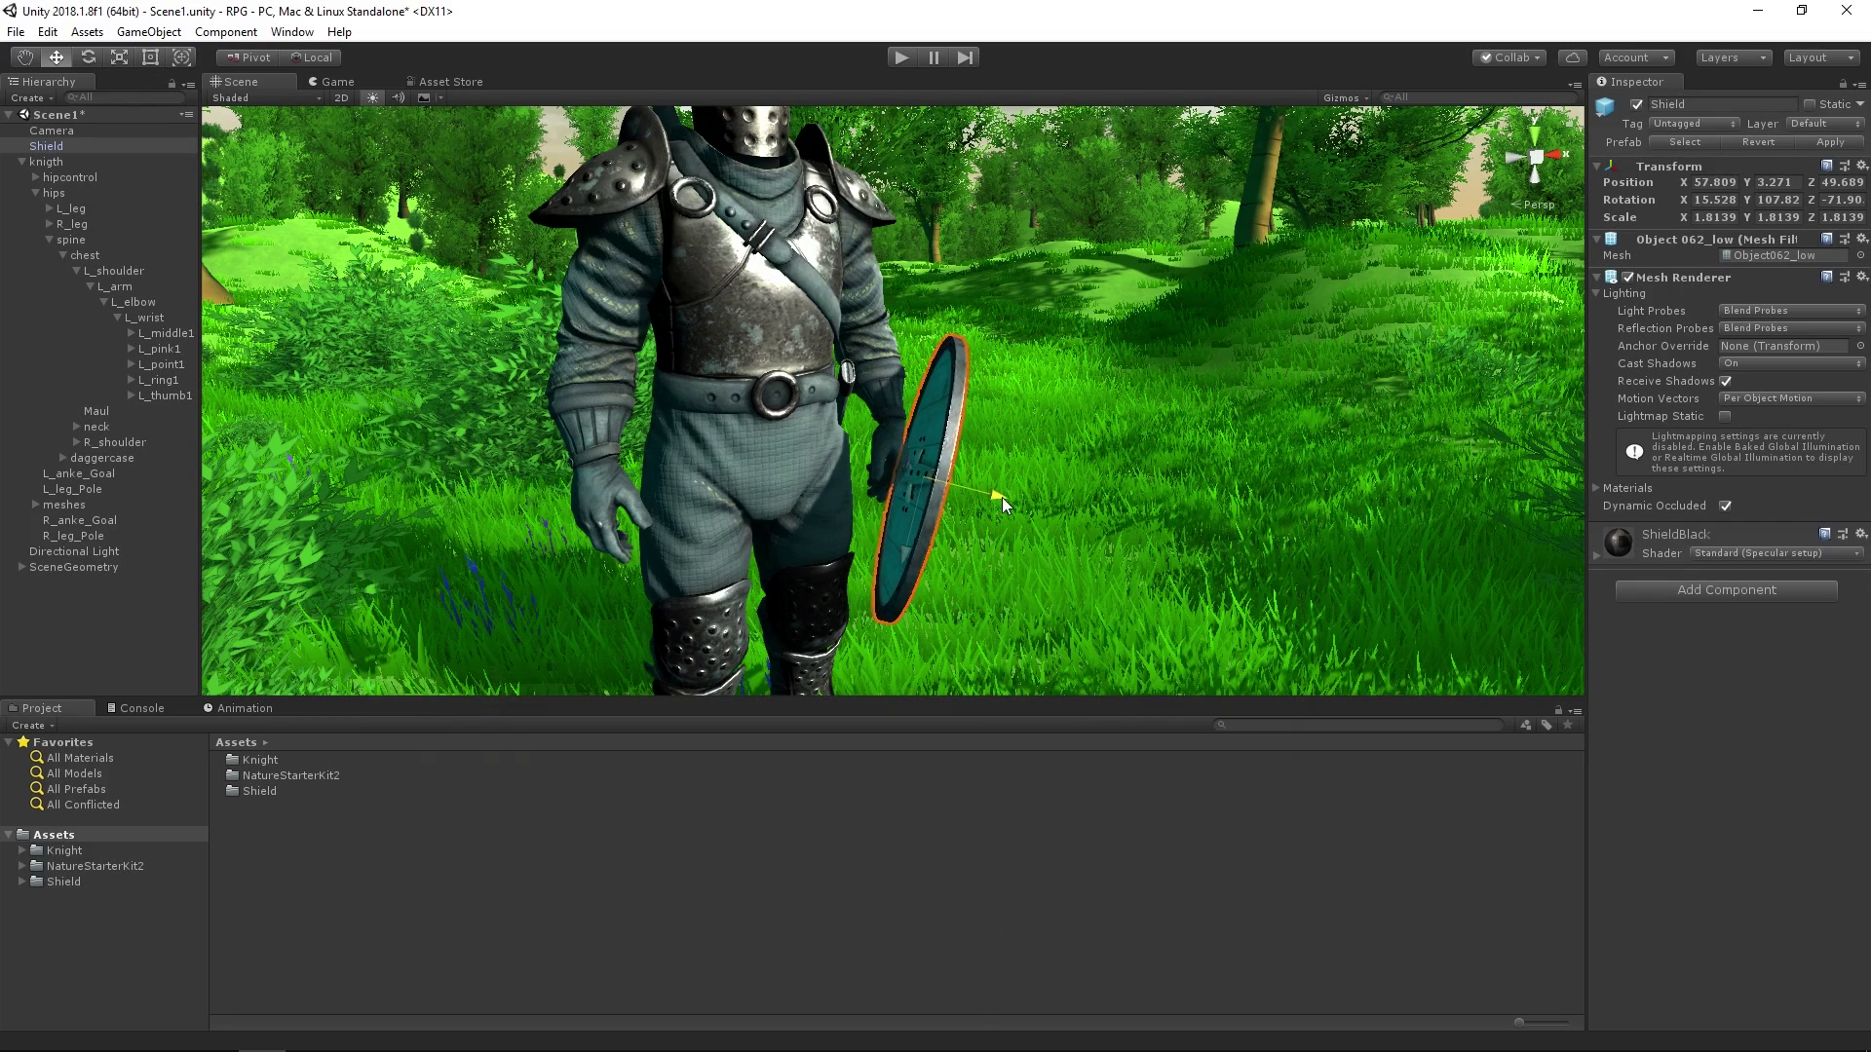
{"action": "left_click_drag", "start_coordinate": [1002, 503], "coordinate": [986, 504]}
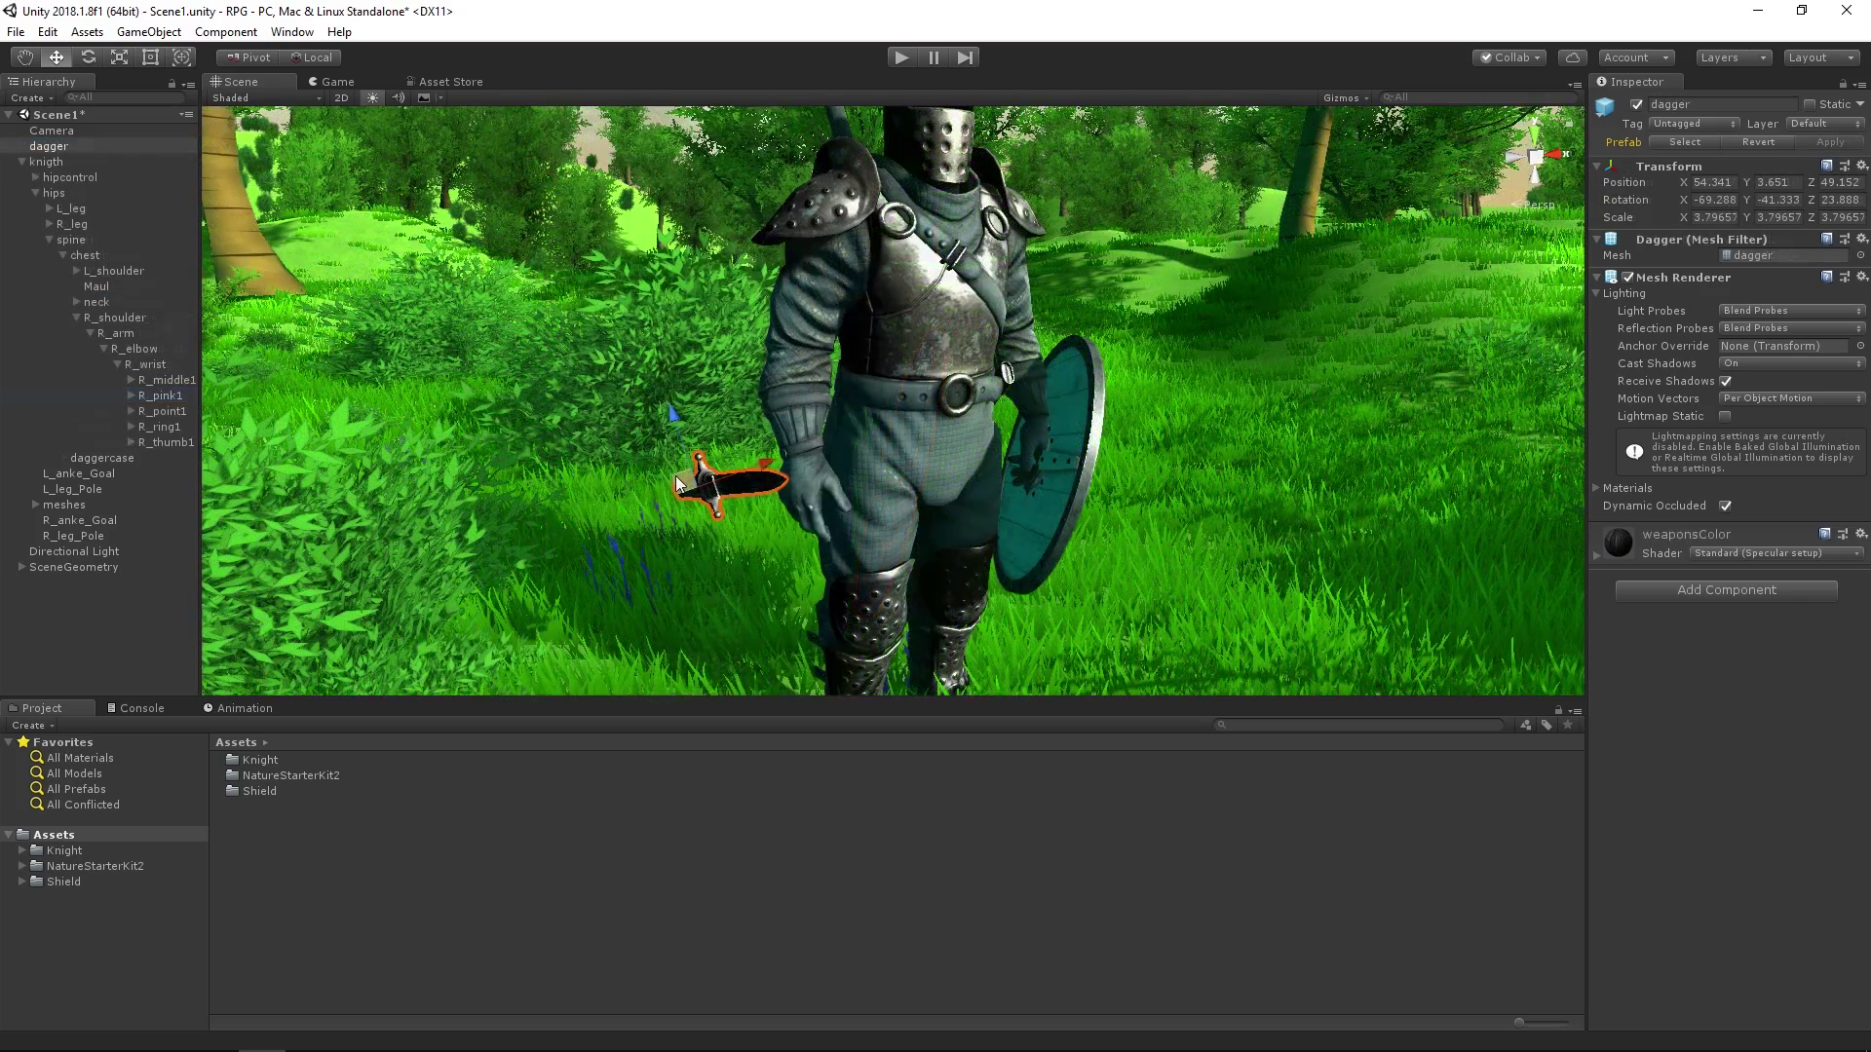
{"action": "left_click_drag", "start_coordinate": [676, 476], "coordinate": [807, 499]}
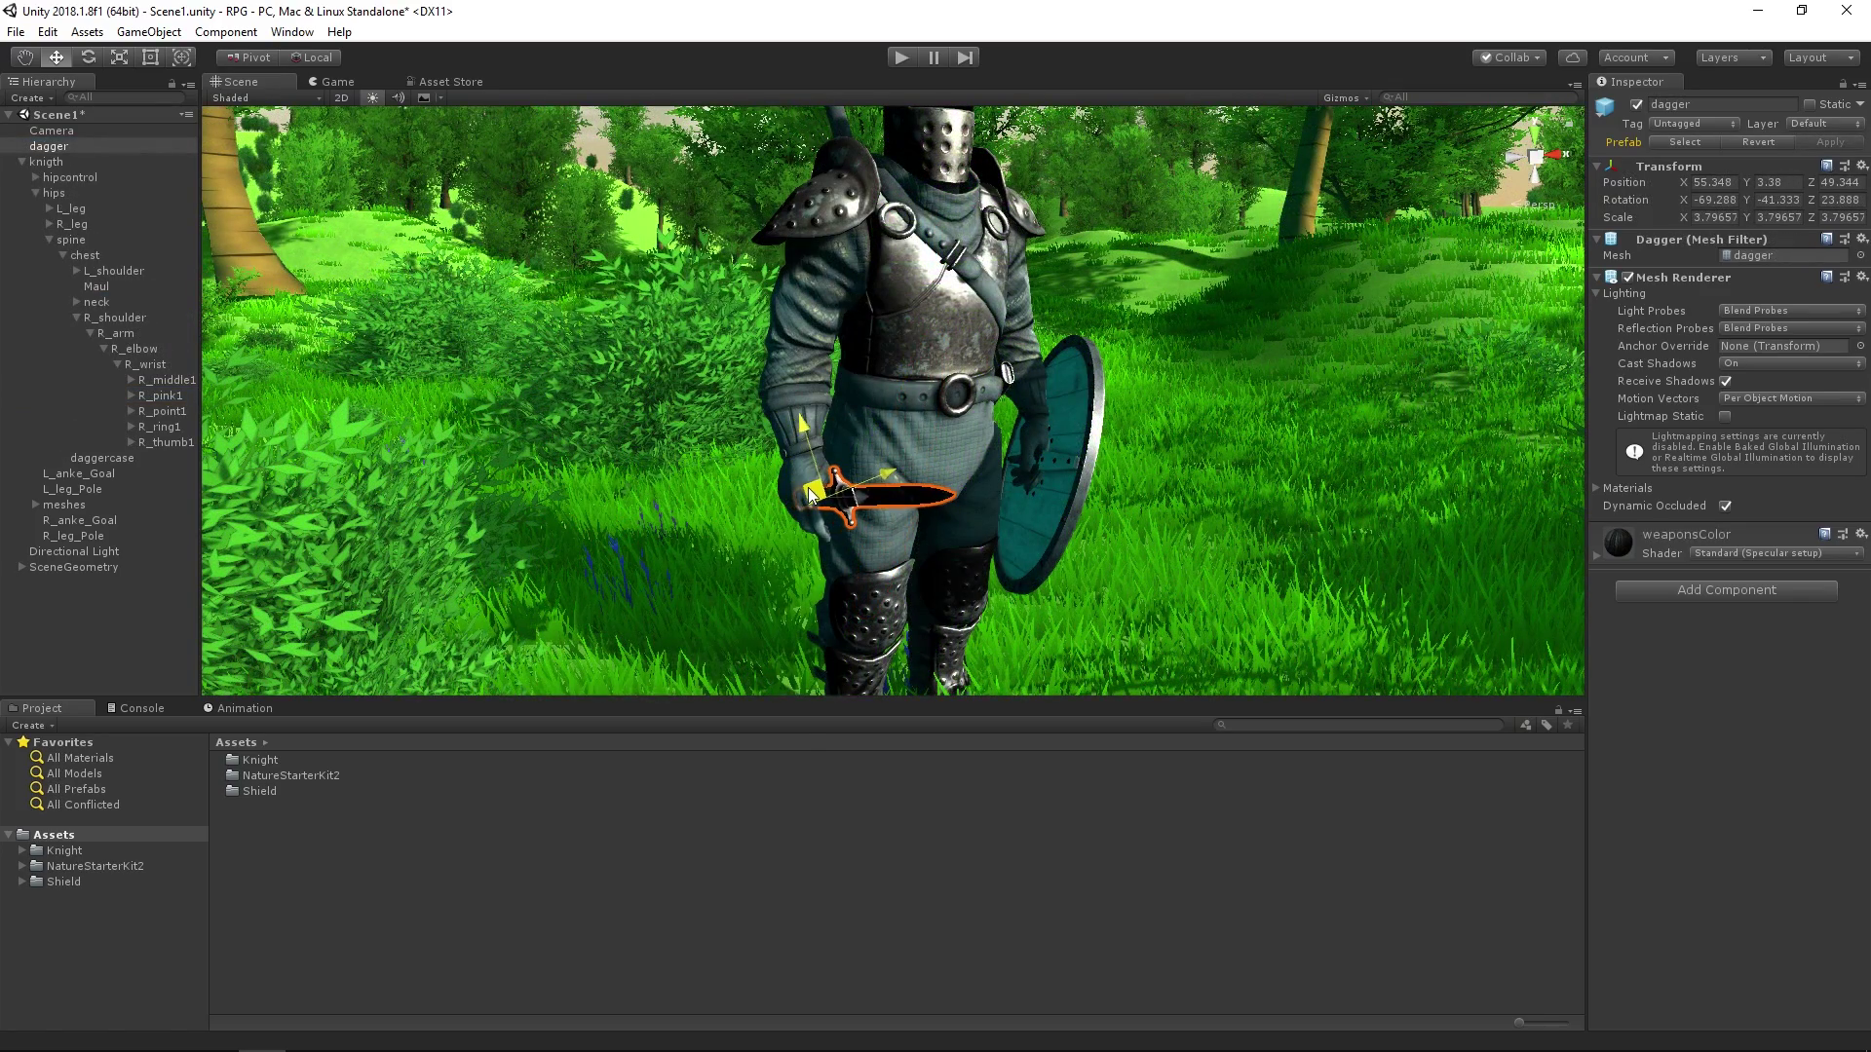
{"action": "left_click_drag", "start_coordinate": [166, 366], "coordinate": [167, 366]}
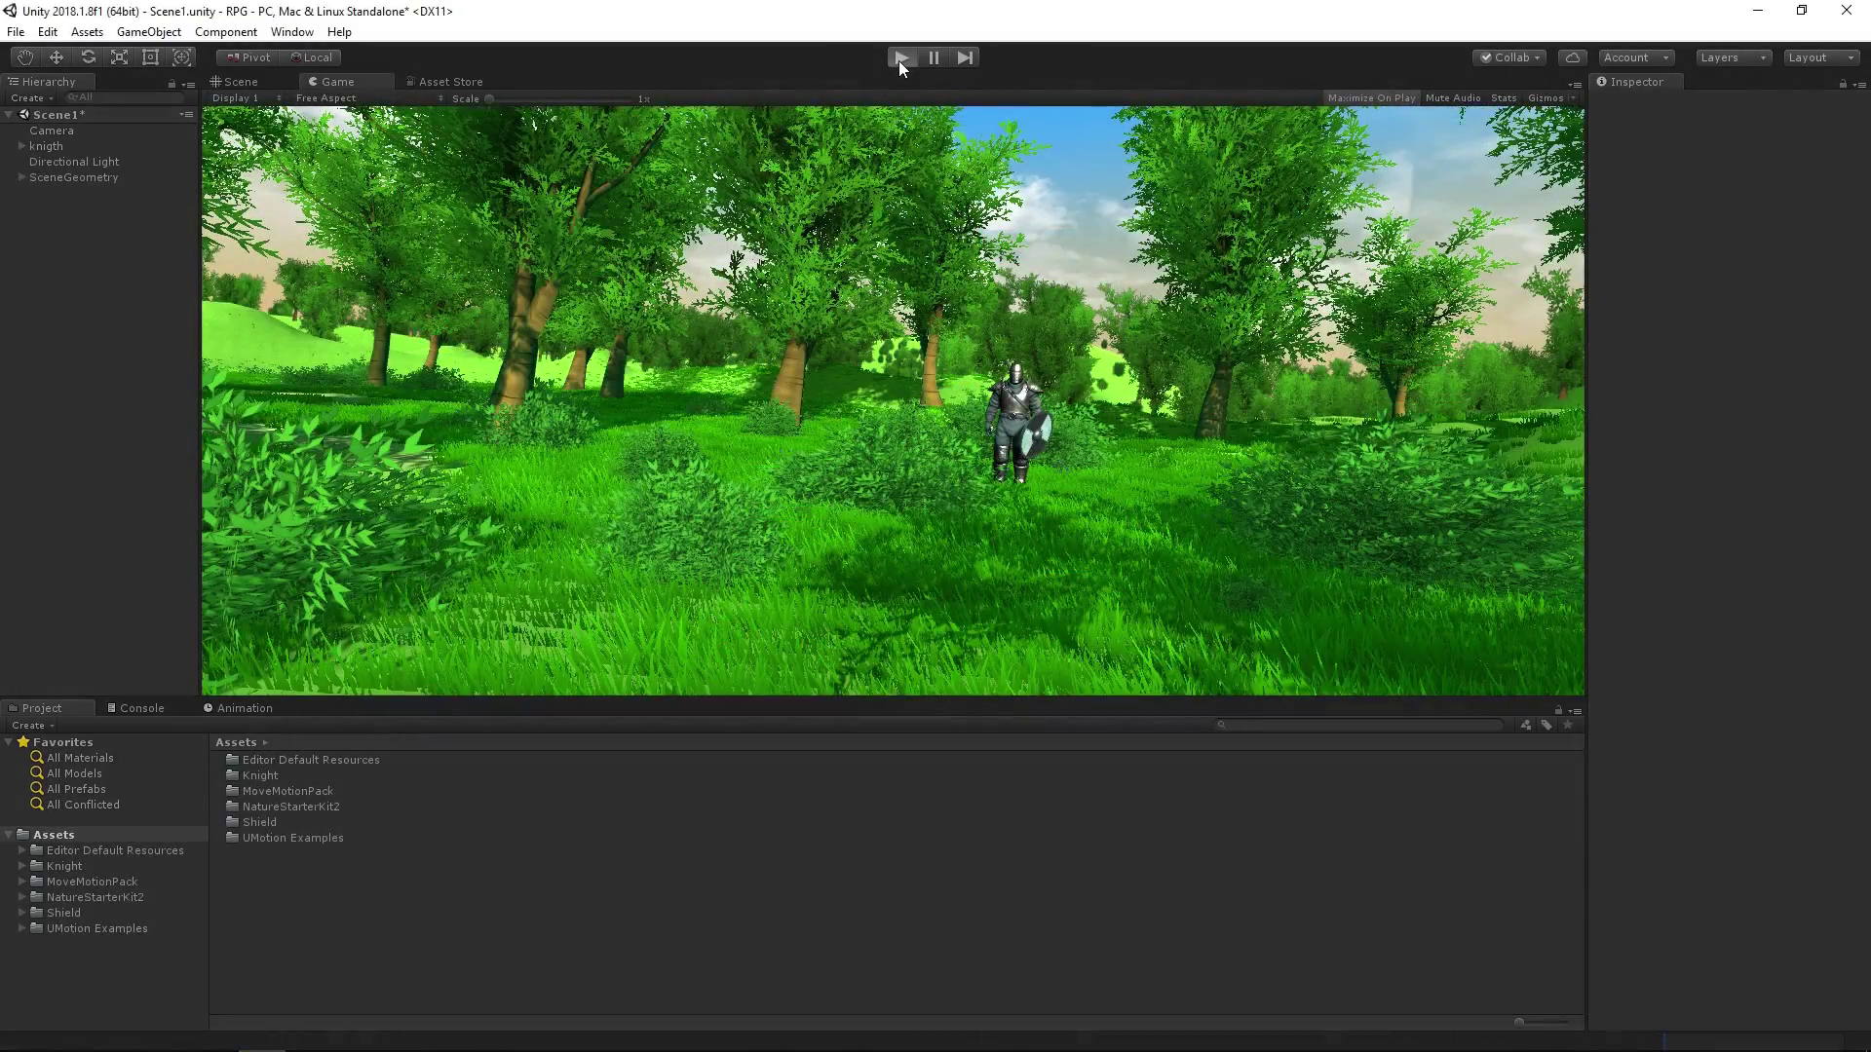
- Run the forest scene to watch the knight walk, then stop play mode
{"action": "left_click", "coordinate": [898, 61]}
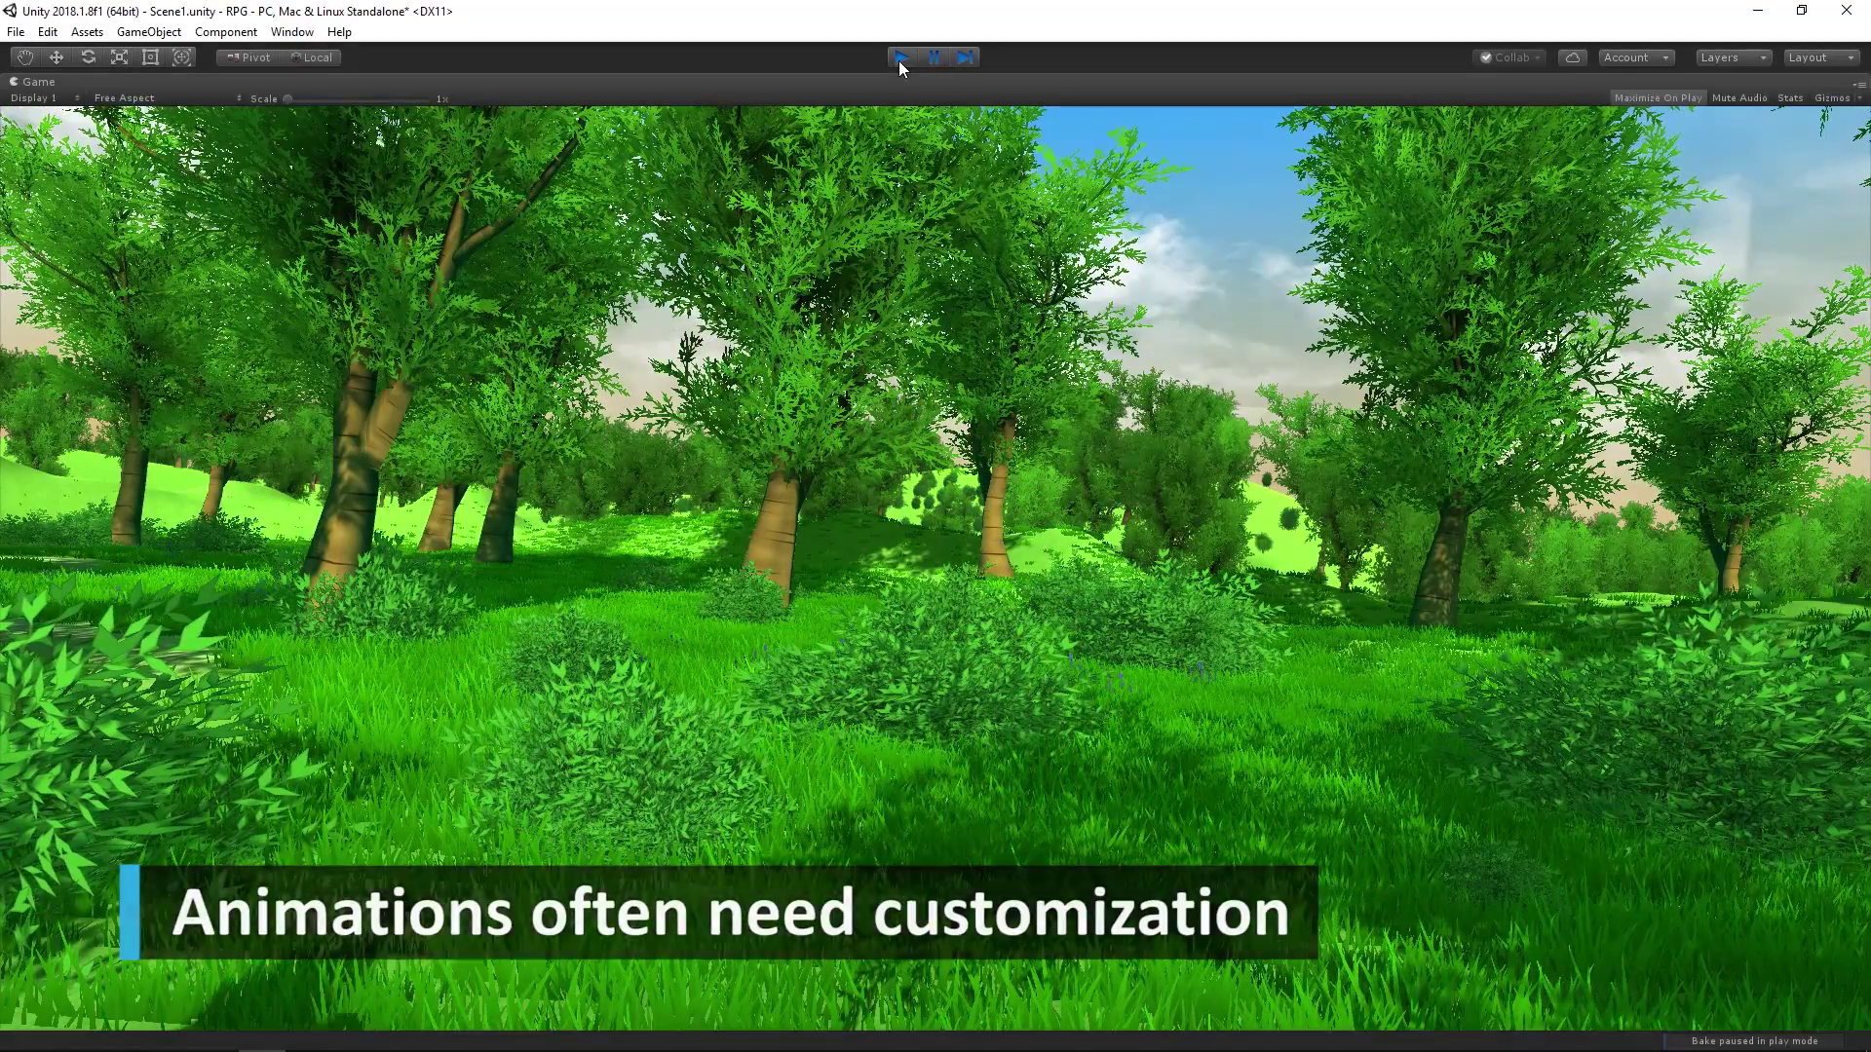
{"action": "left_click", "coordinate": [898, 60]}
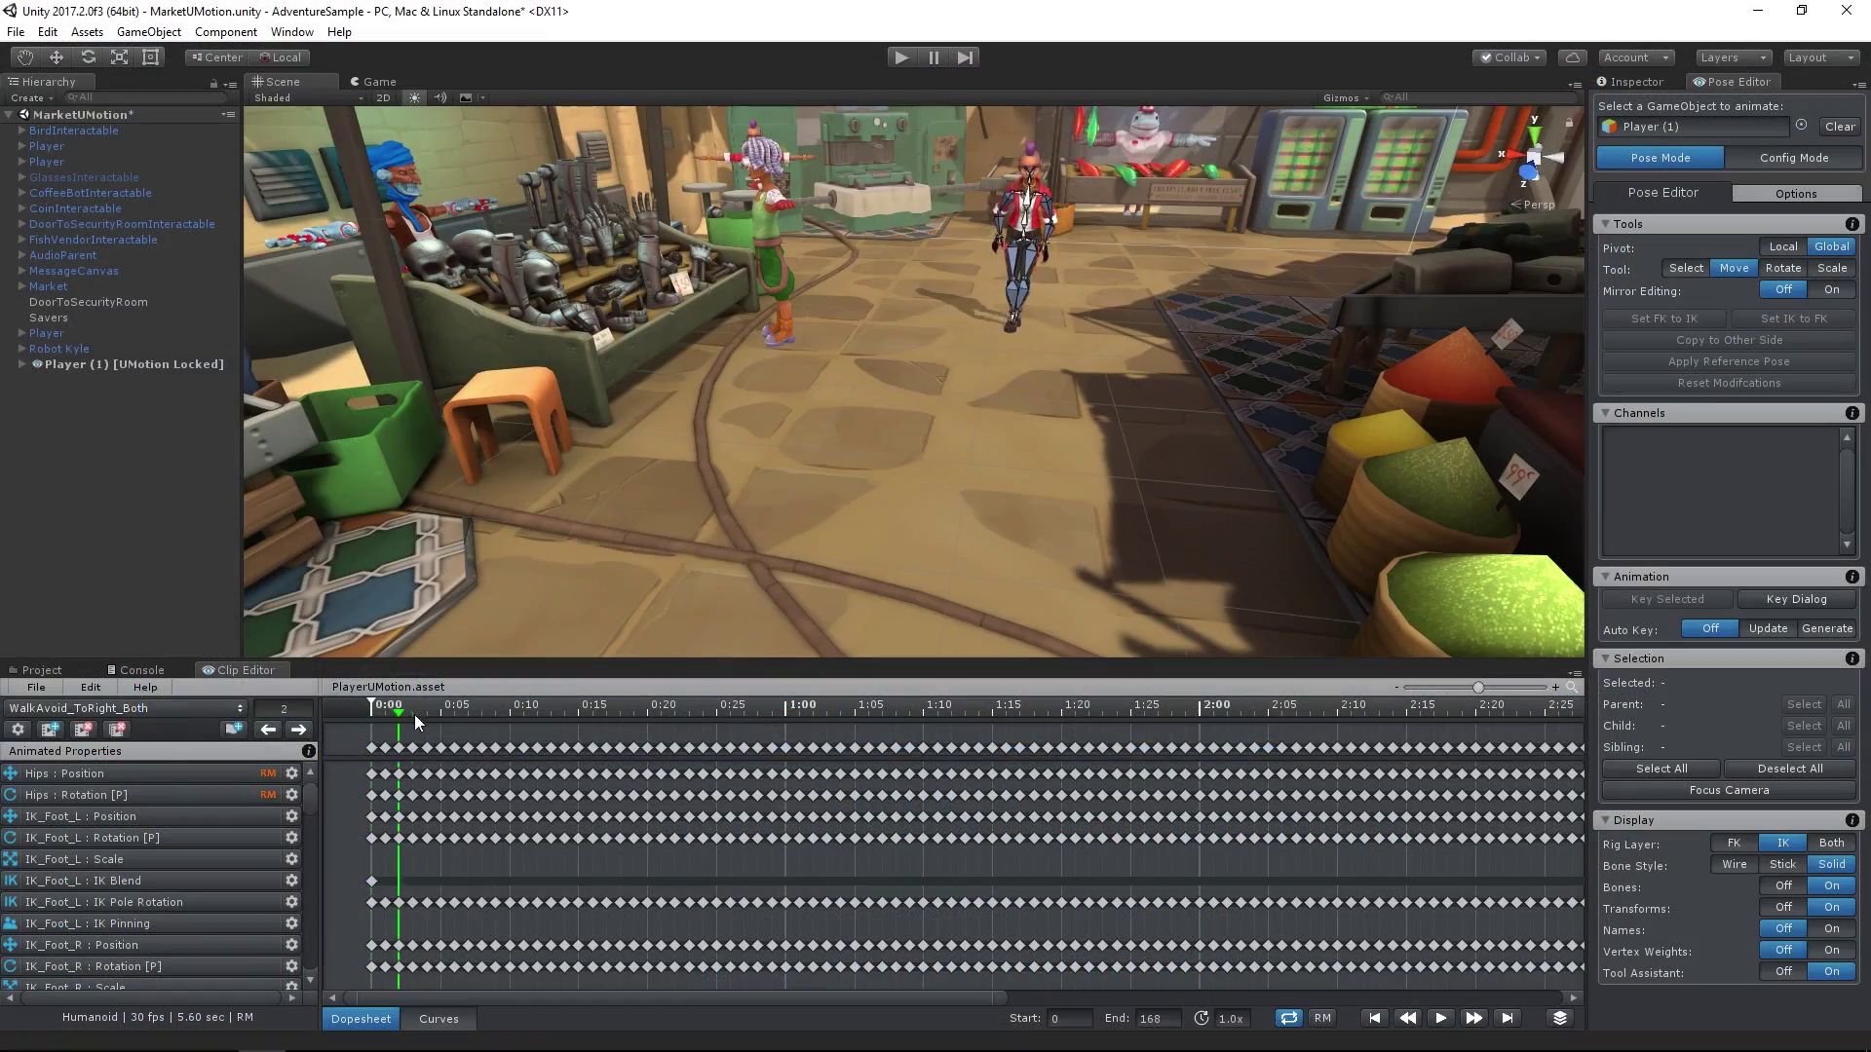
- Scrub the UMotion demo timeline and drag the character's right-hand IK handle into a new pose
{"action": "left_click_drag", "start_coordinate": [413, 715], "coordinate": [1301, 737]}
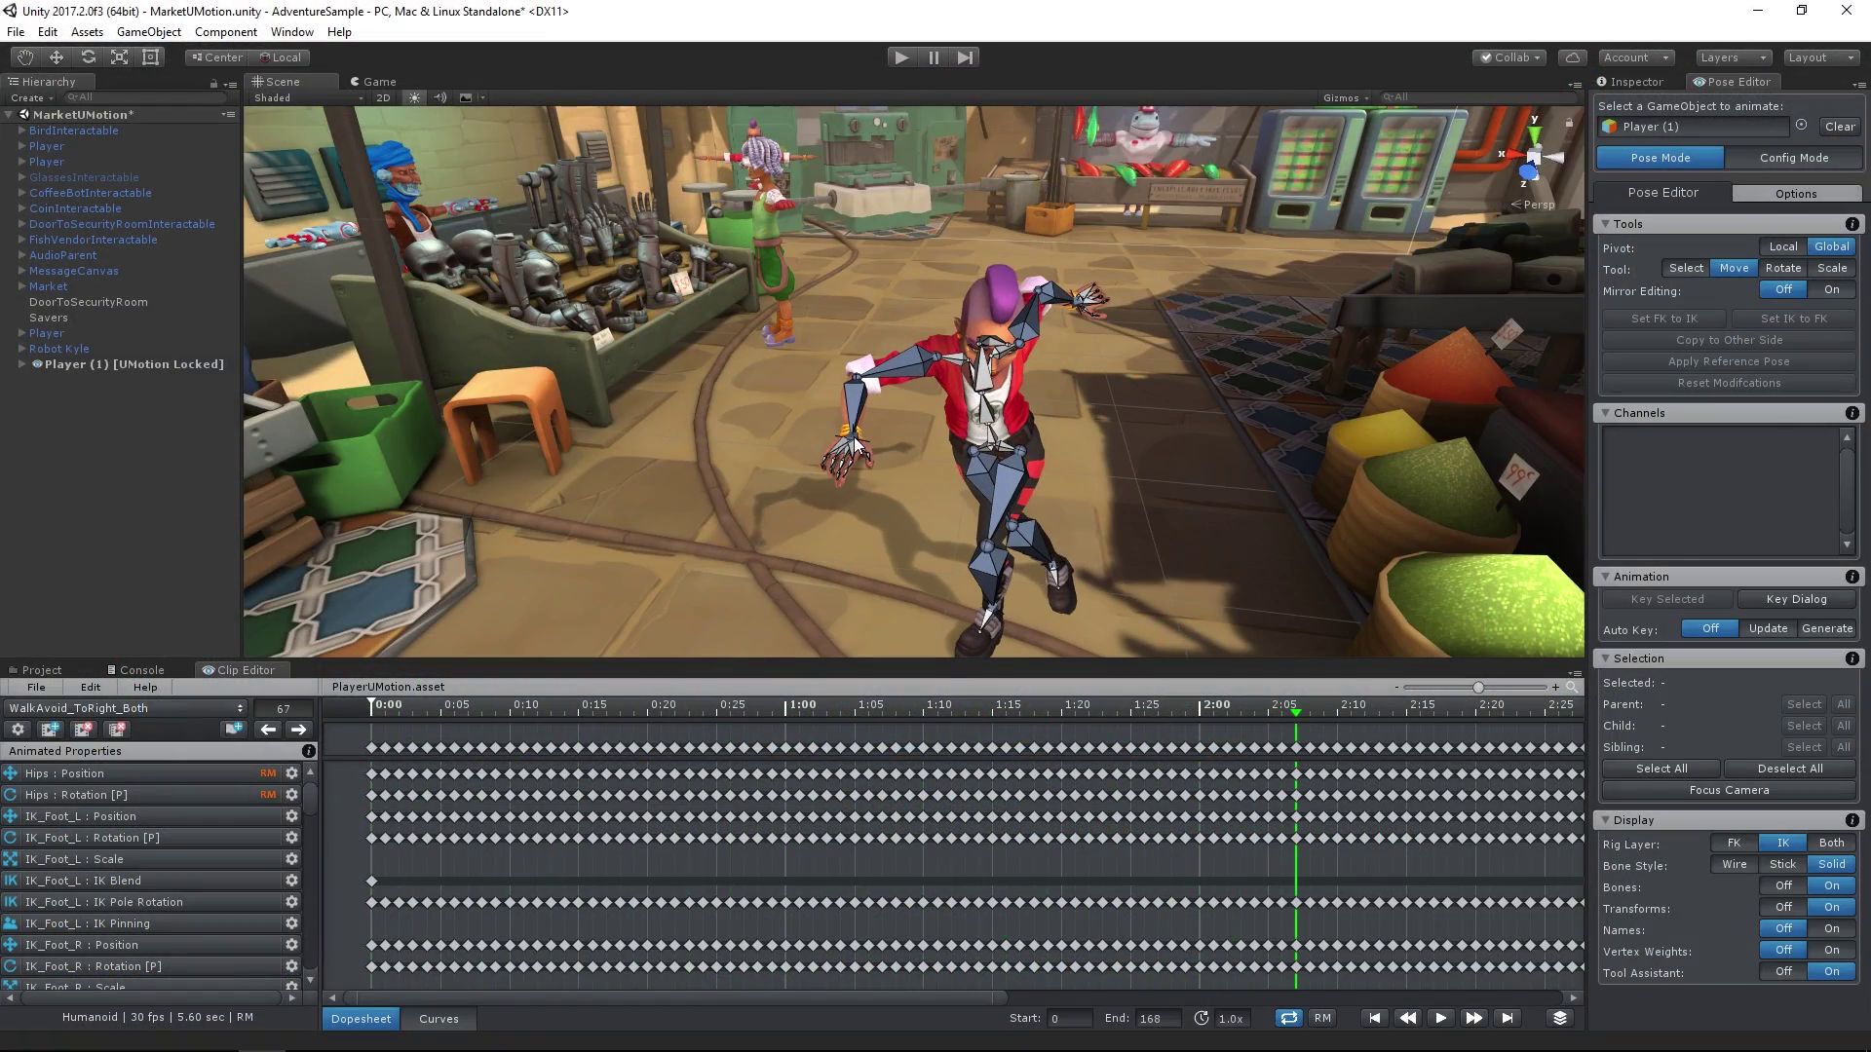
{"action": "left_click", "coordinate": [854, 437]}
{"action": "left_click_drag", "start_coordinate": [861, 430], "coordinate": [882, 447]}
{"action": "left_click_drag", "start_coordinate": [883, 447], "coordinate": [904, 463]}
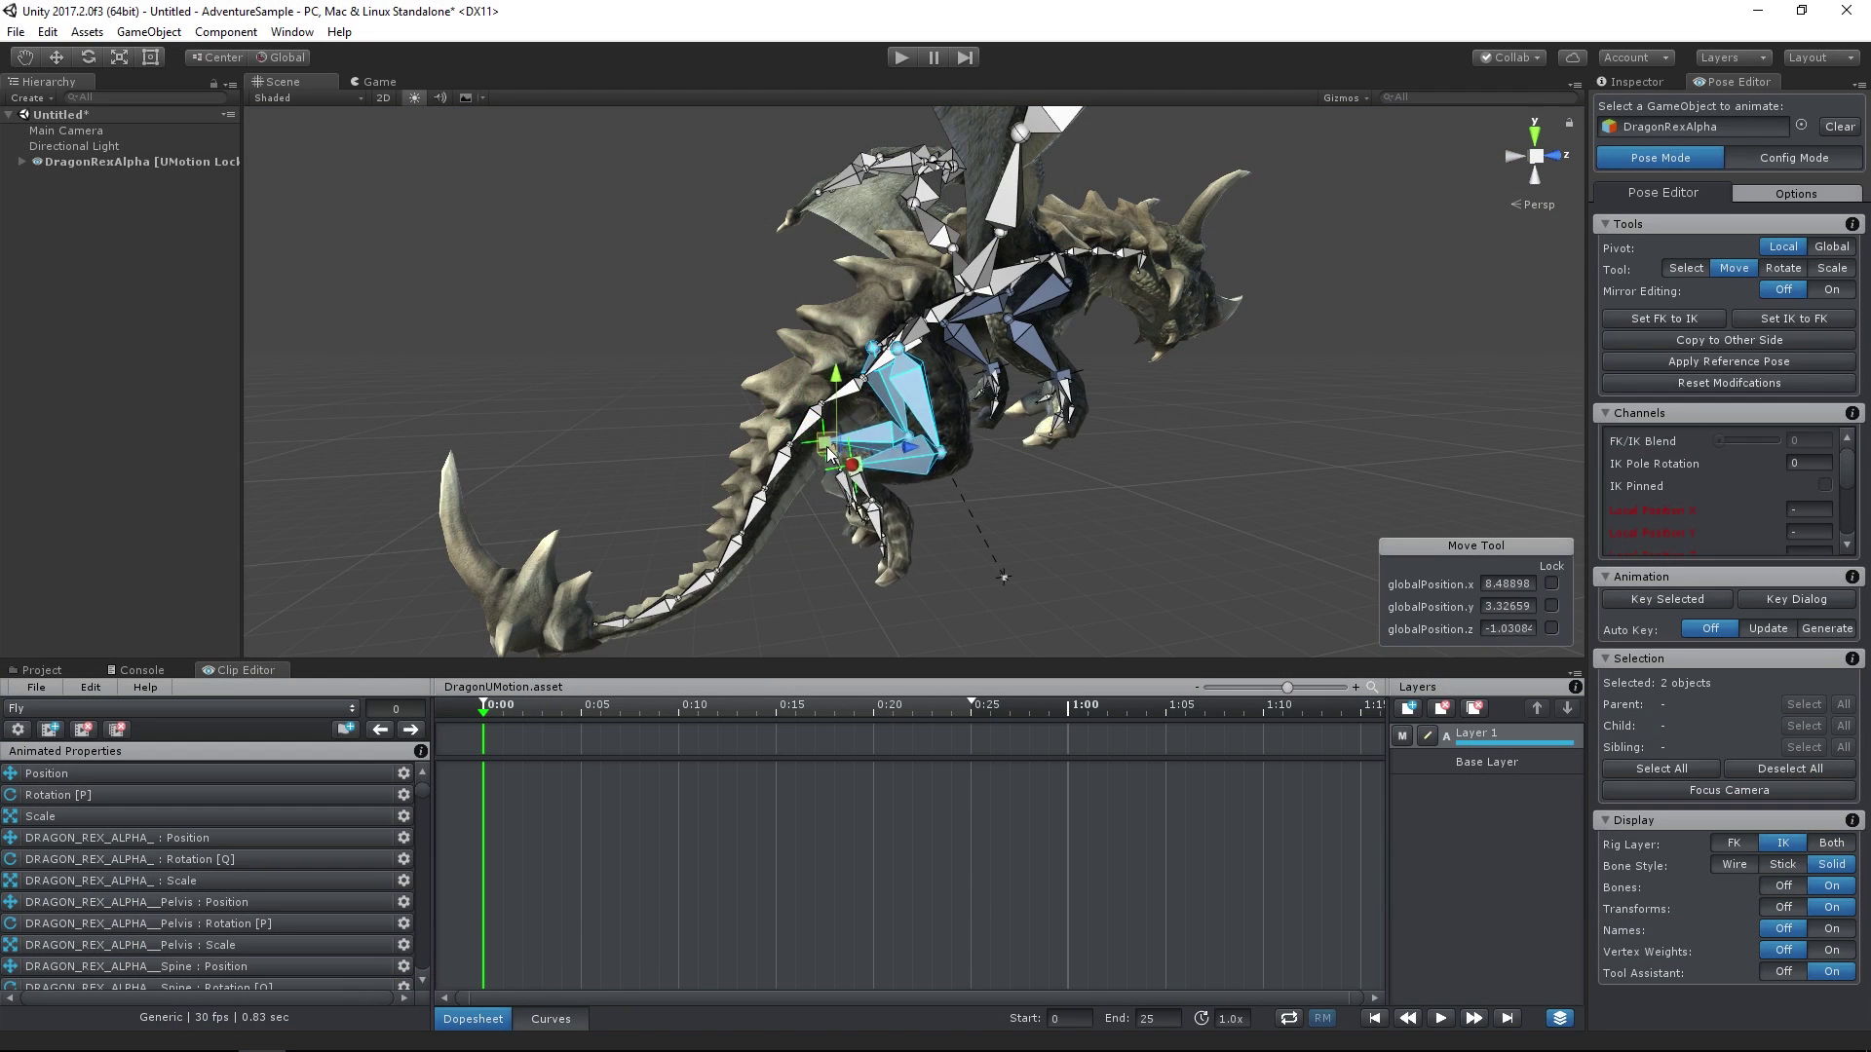
- Raise the dragon's foreleg IK bone up and right, then scrub to frame 14
{"action": "left_click", "coordinate": [1002, 378]}
{"action": "left_click_drag", "start_coordinate": [1071, 375], "coordinate": [1095, 363]}
{"action": "left_click_drag", "start_coordinate": [493, 709], "coordinate": [997, 714]}
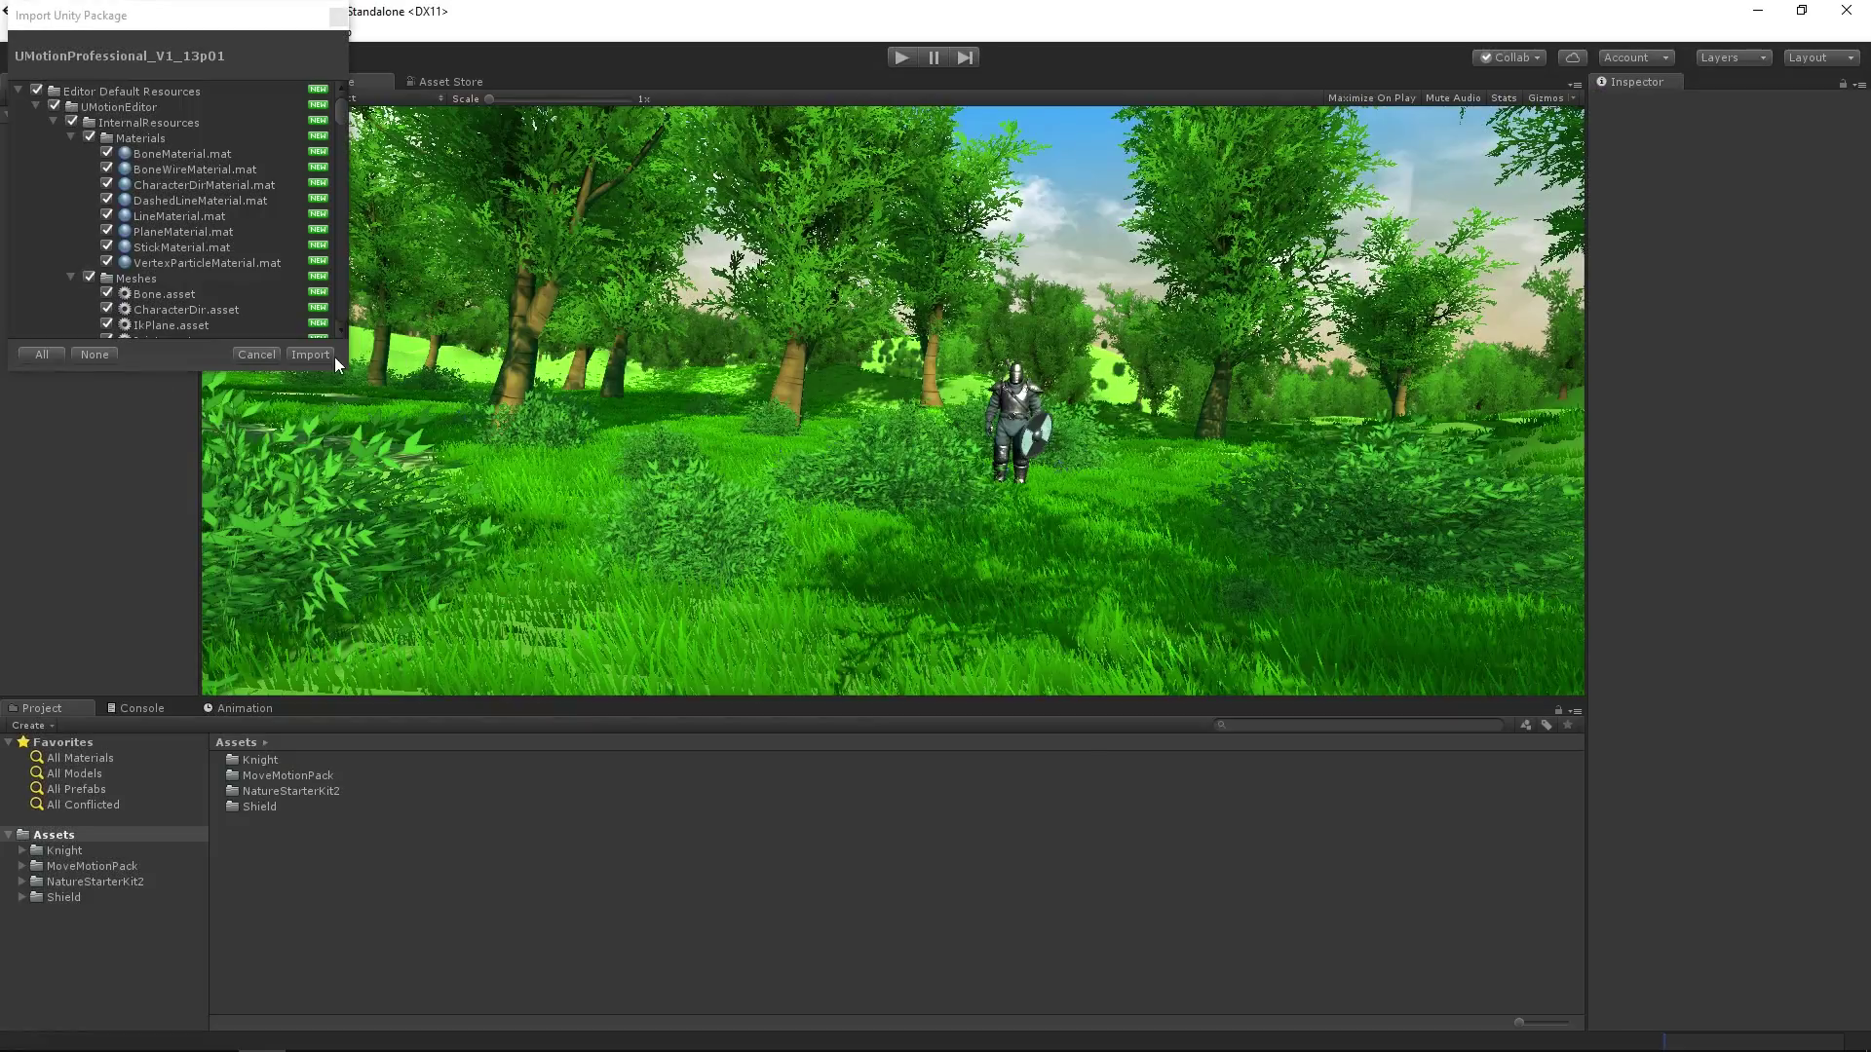
- Import UMotion Pro and dock the UMotion Clip Editor in the bottom panel
{"action": "left_click", "coordinate": [323, 357]}
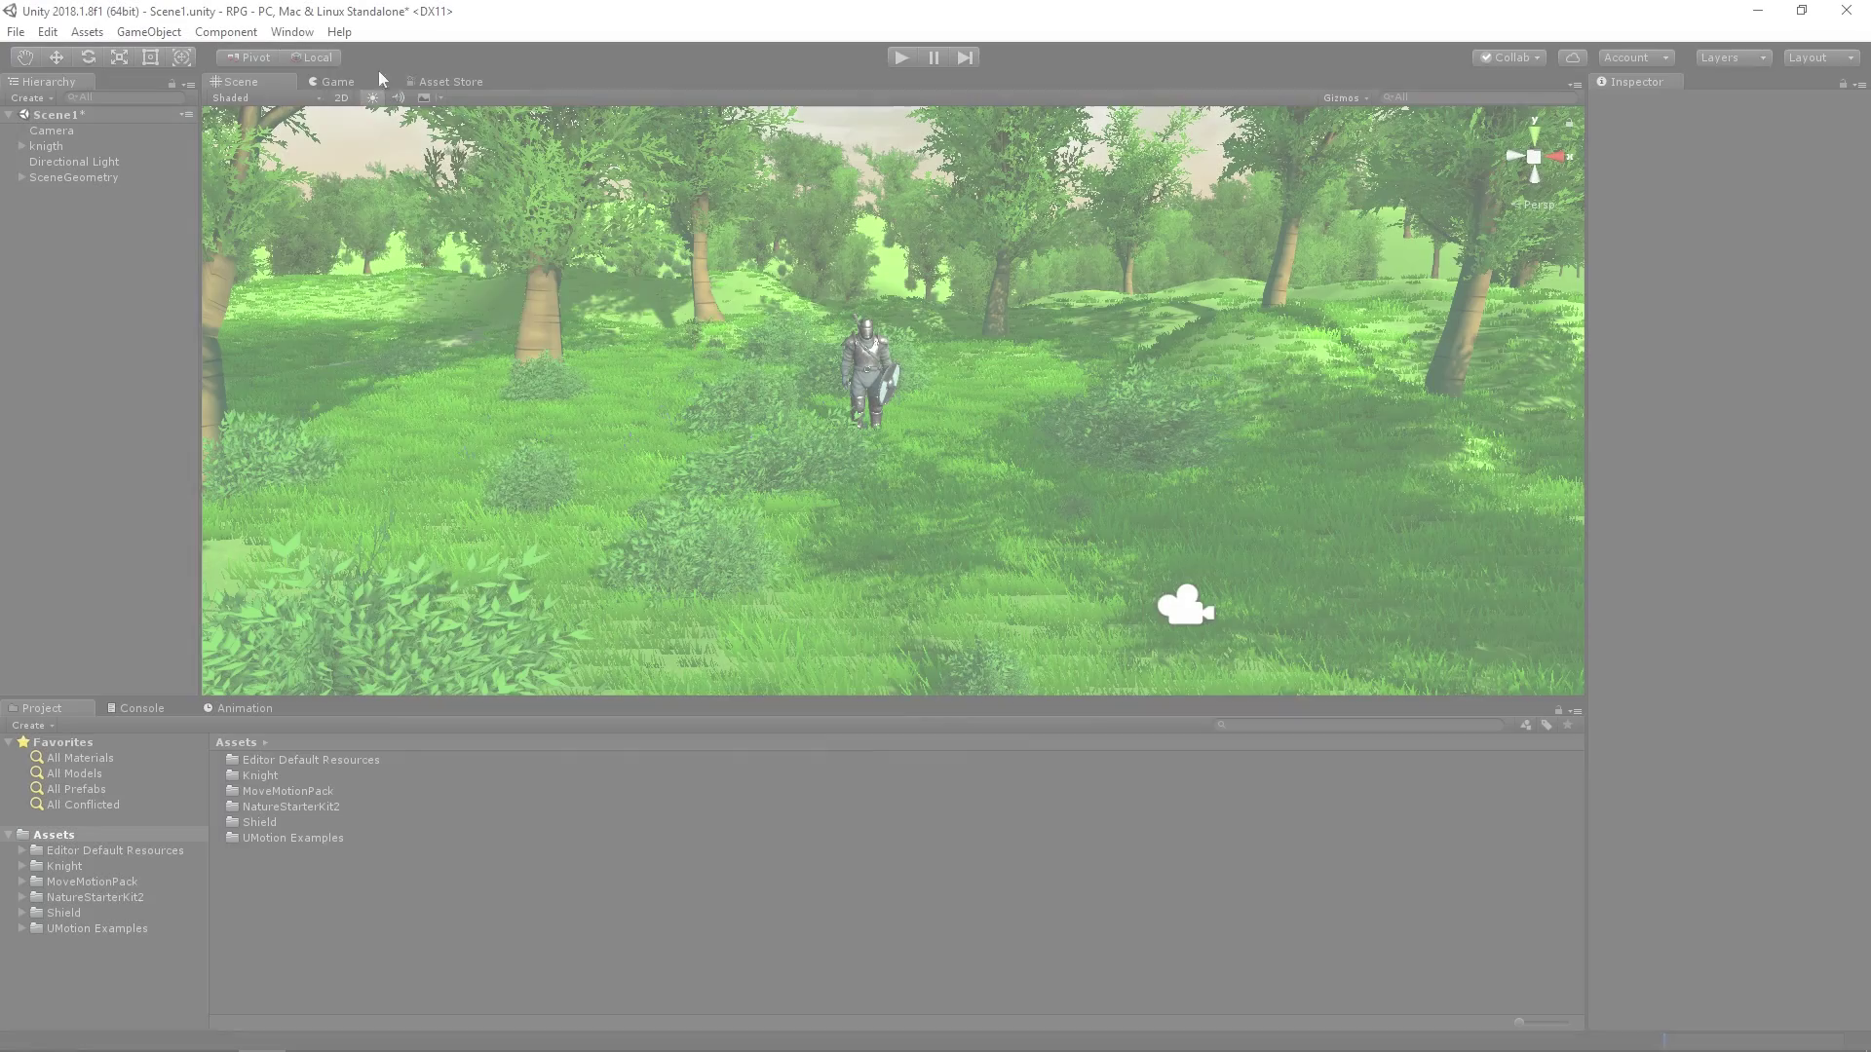
{"action": "left_click", "coordinate": [292, 33]}
{"action": "mouse_move", "coordinate": [476, 134]}
{"action": "left_click", "coordinate": [589, 131]}
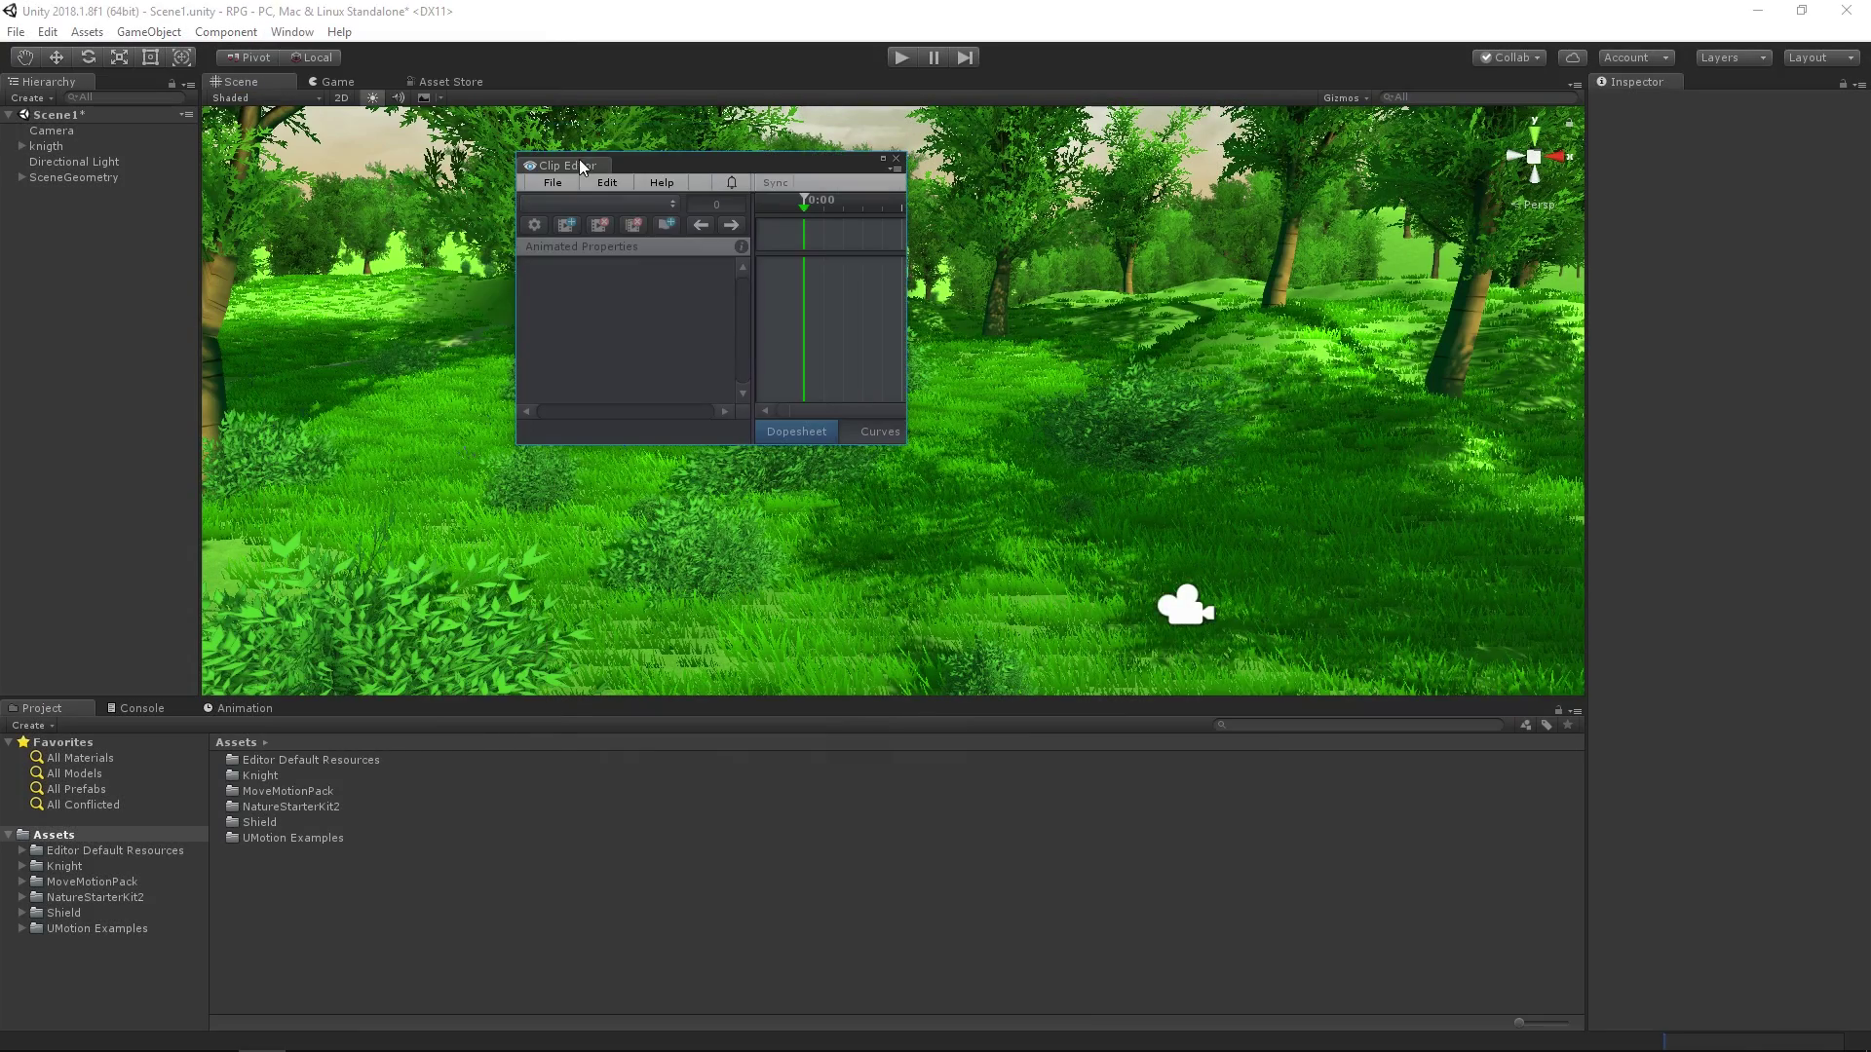
{"action": "left_click_drag", "start_coordinate": [581, 166], "coordinate": [456, 721]}
- Dock the UMotion Pose Editor beside the Inspector
{"action": "left_click", "coordinate": [292, 32]}
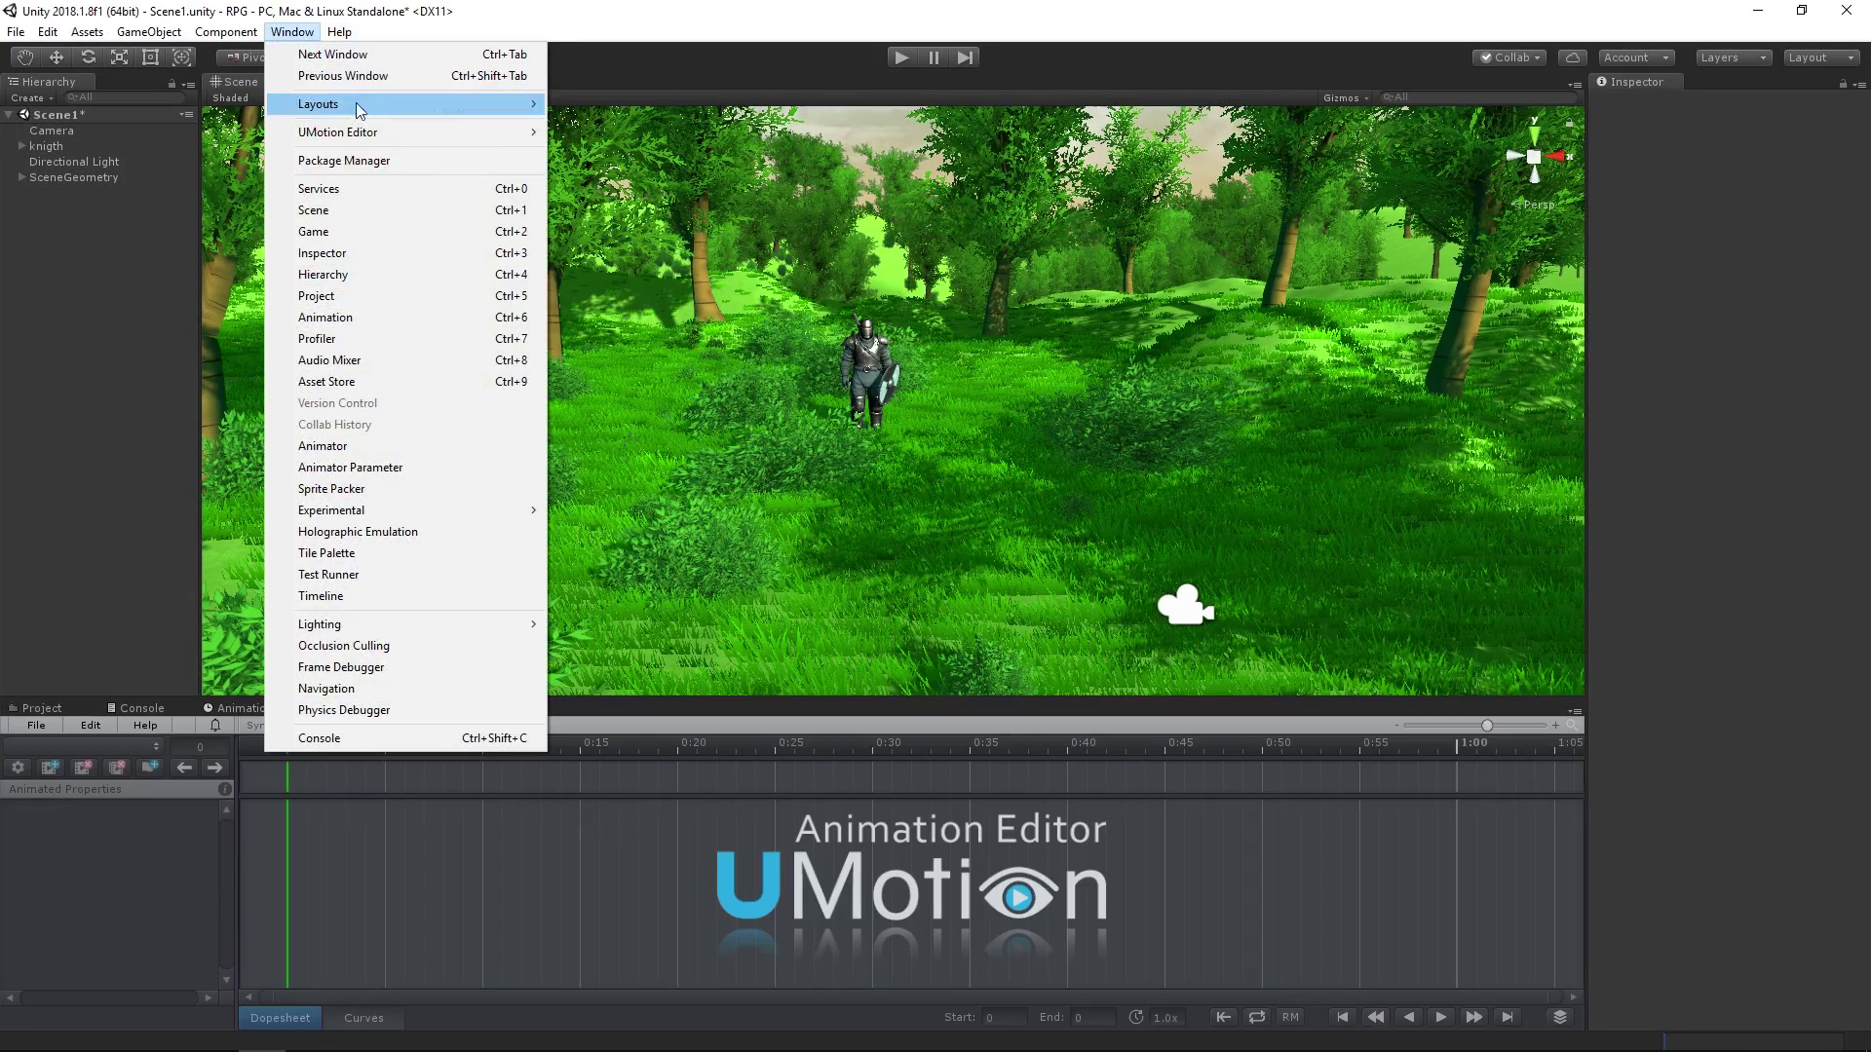
{"action": "mouse_move", "coordinate": [475, 131]}
{"action": "left_click", "coordinate": [656, 155]}
{"action": "left_click_drag", "start_coordinate": [37, 21], "coordinate": [1736, 105]}
- Create a new humanoid UMotion project saved as knight.asset
{"action": "left_click", "coordinate": [36, 724]}
{"action": "mouse_move", "coordinate": [146, 746]}
{"action": "left_click", "coordinate": [336, 745]}
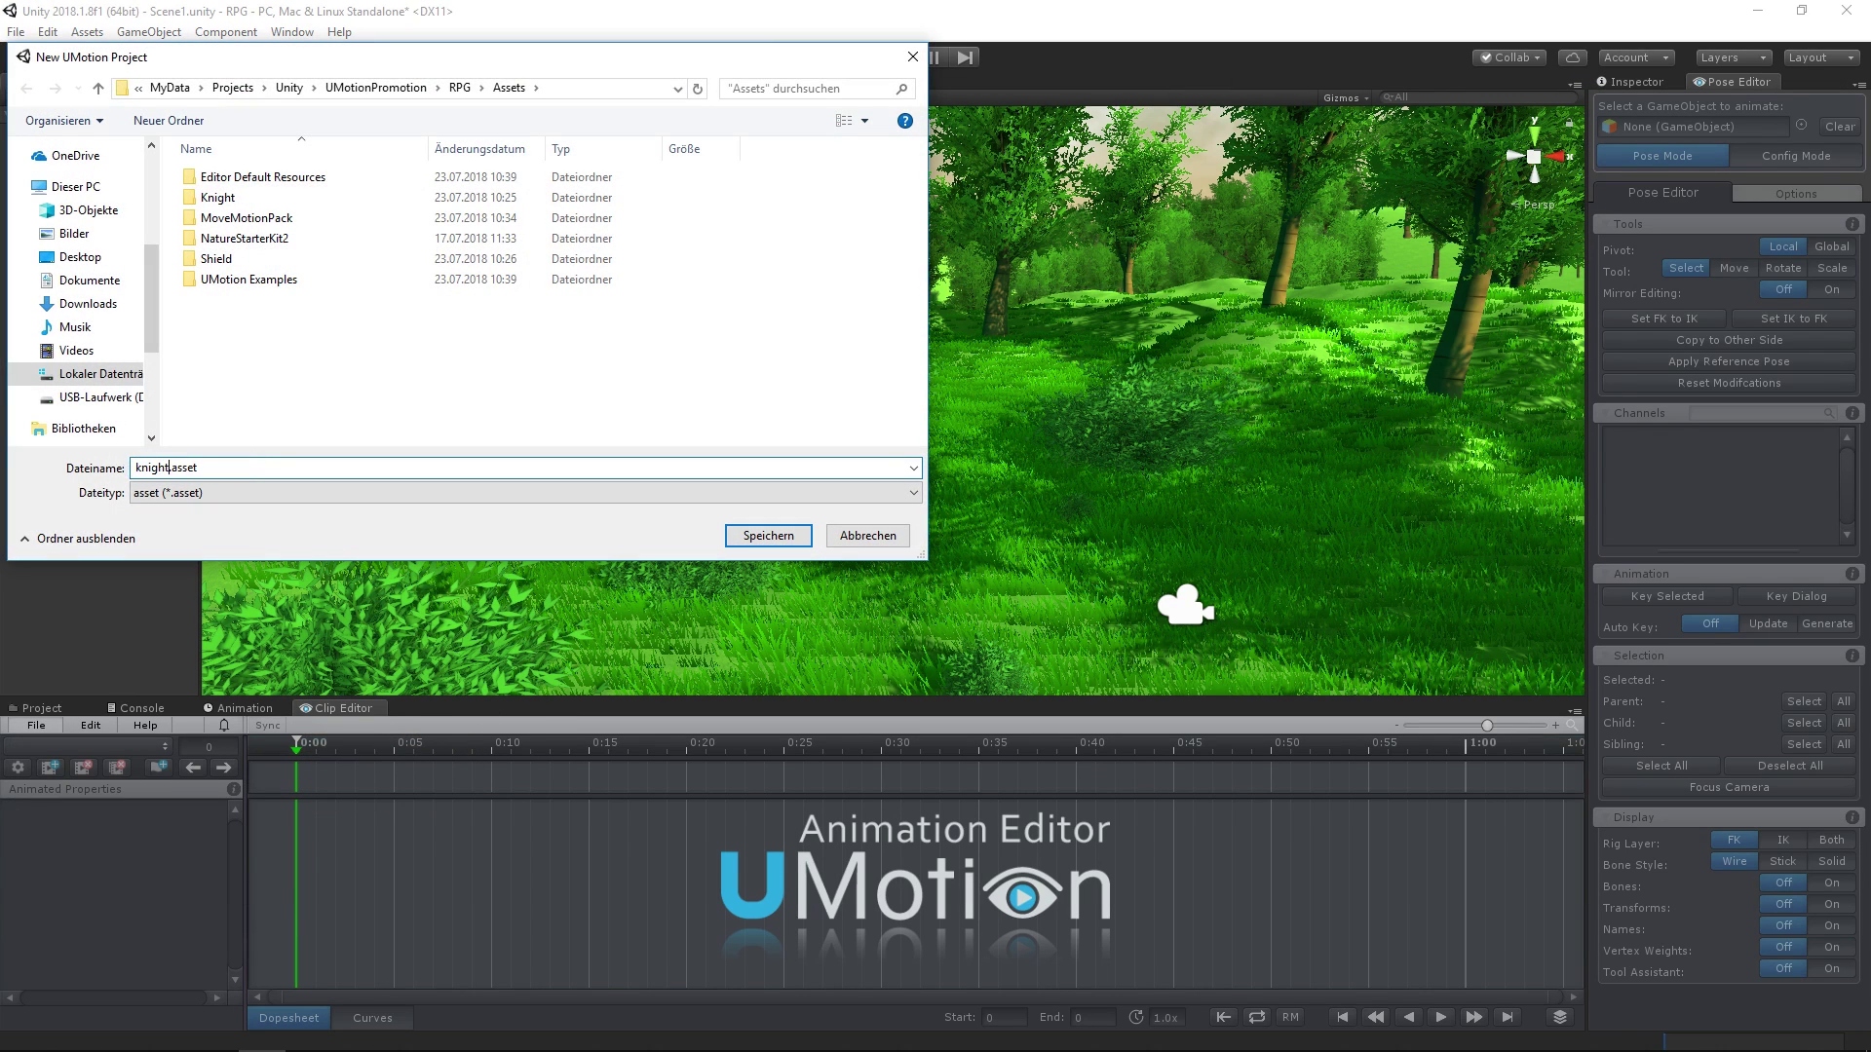
{"action": "type", "text": "knight"}
{"action": "key", "text": "Return"}
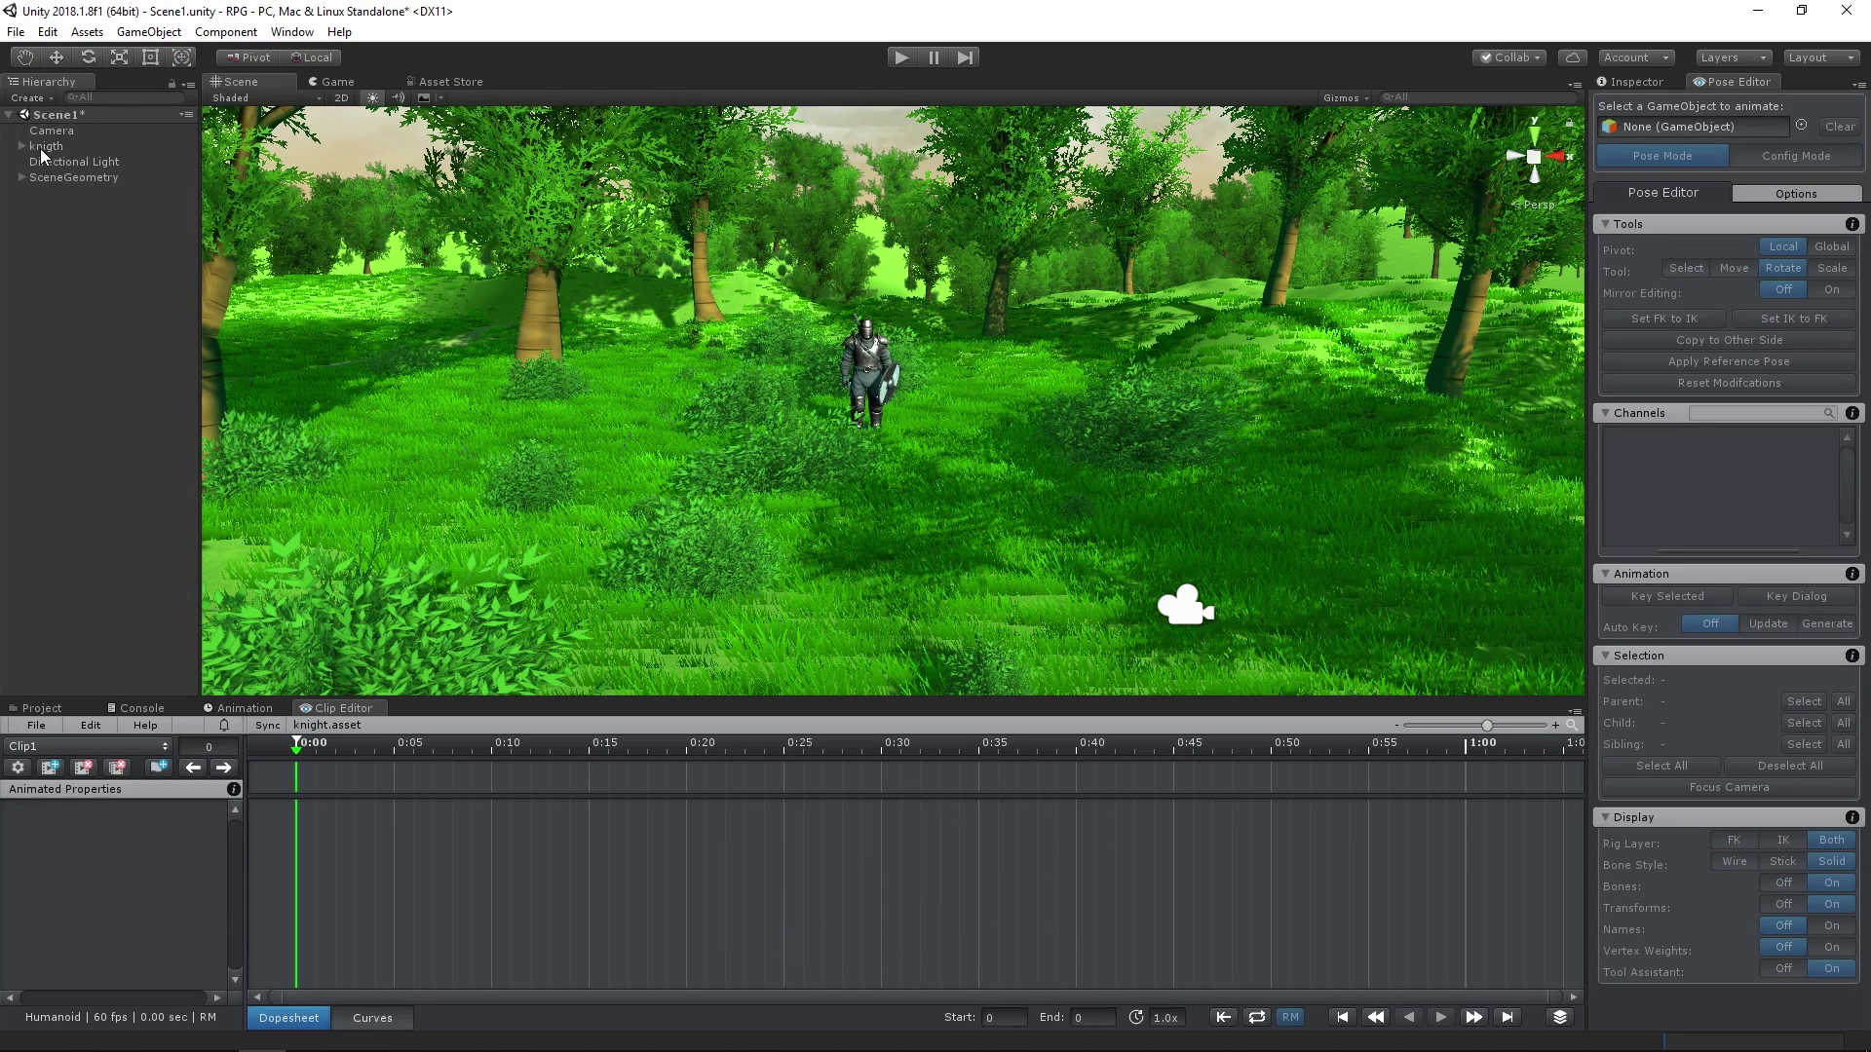
- Assign the knight in the Pose Editor, create its rig configuration, and add hand and foot IK handles with the IK Setup Wizard
{"action": "left_click_drag", "start_coordinate": [1674, 133], "coordinate": [1676, 132]}
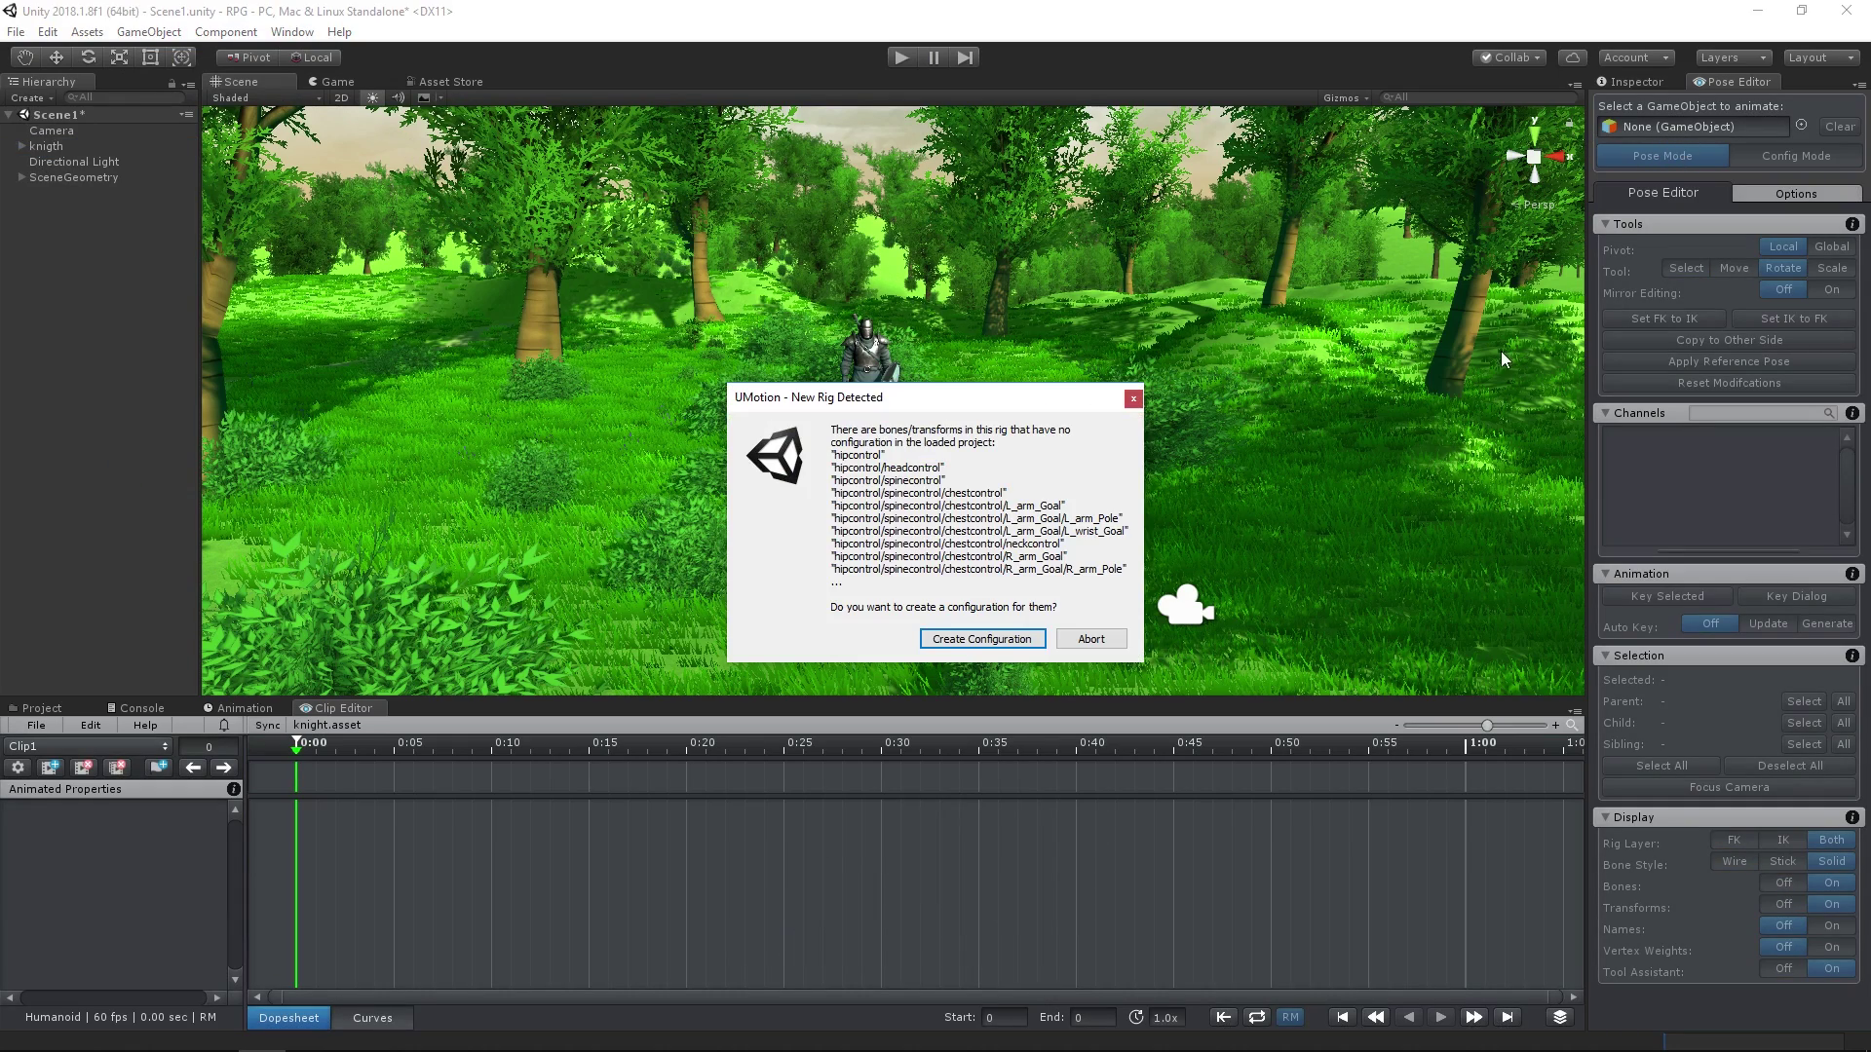
{"action": "left_click", "coordinate": [983, 640]}
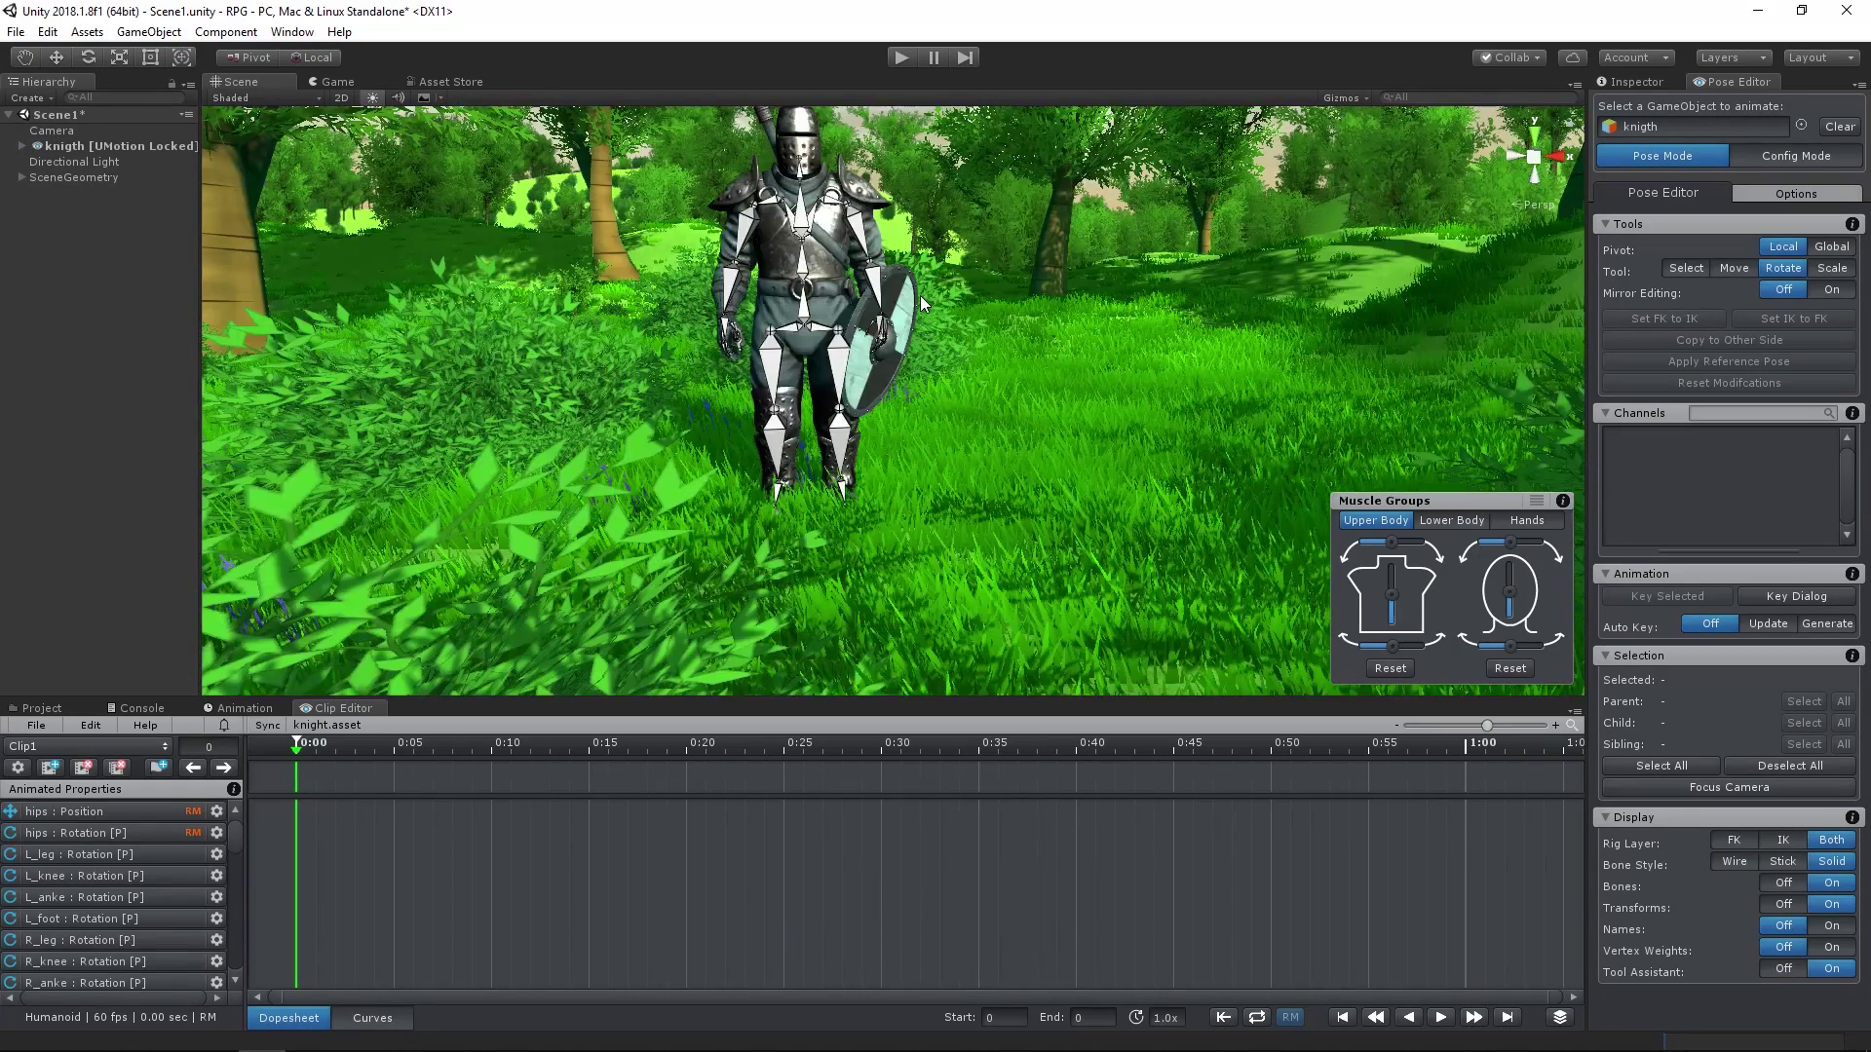
{"action": "scroll", "coordinate": [919, 295], "scroll_direction": "down", "scroll_amount": 3}
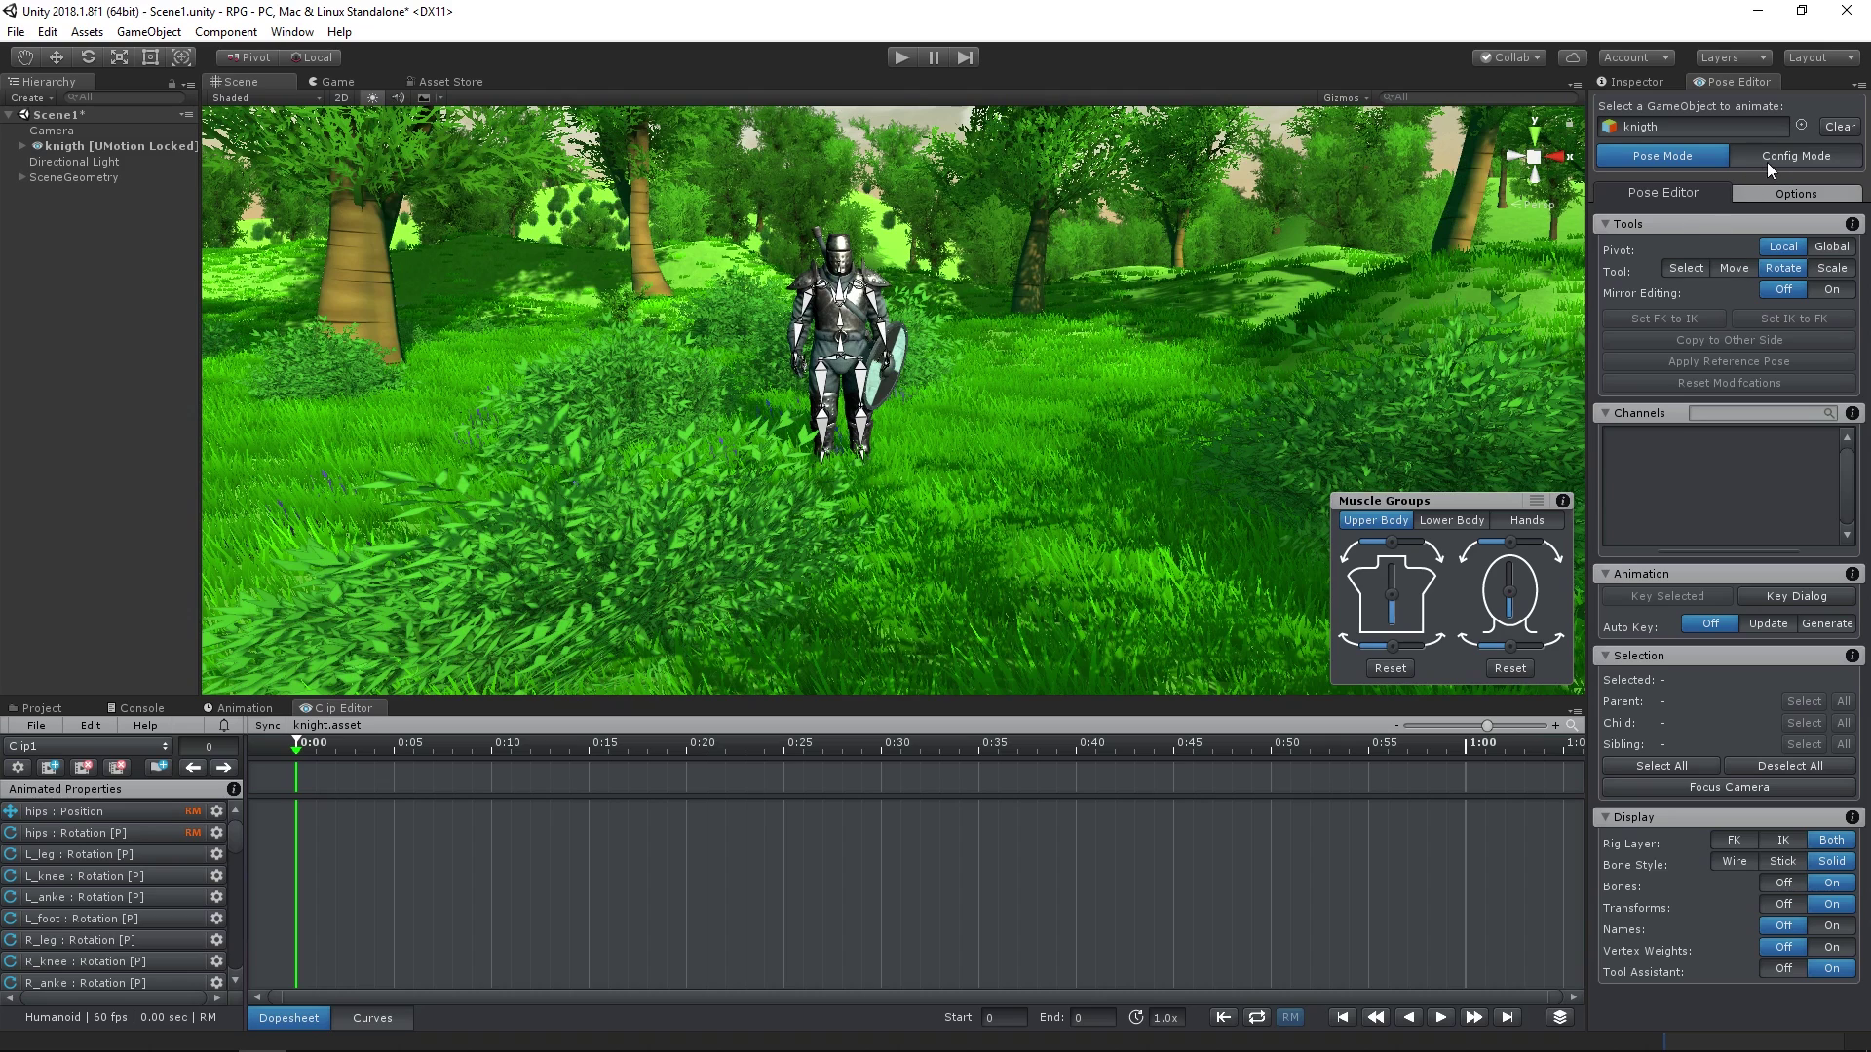
{"action": "left_click", "coordinate": [1770, 160]}
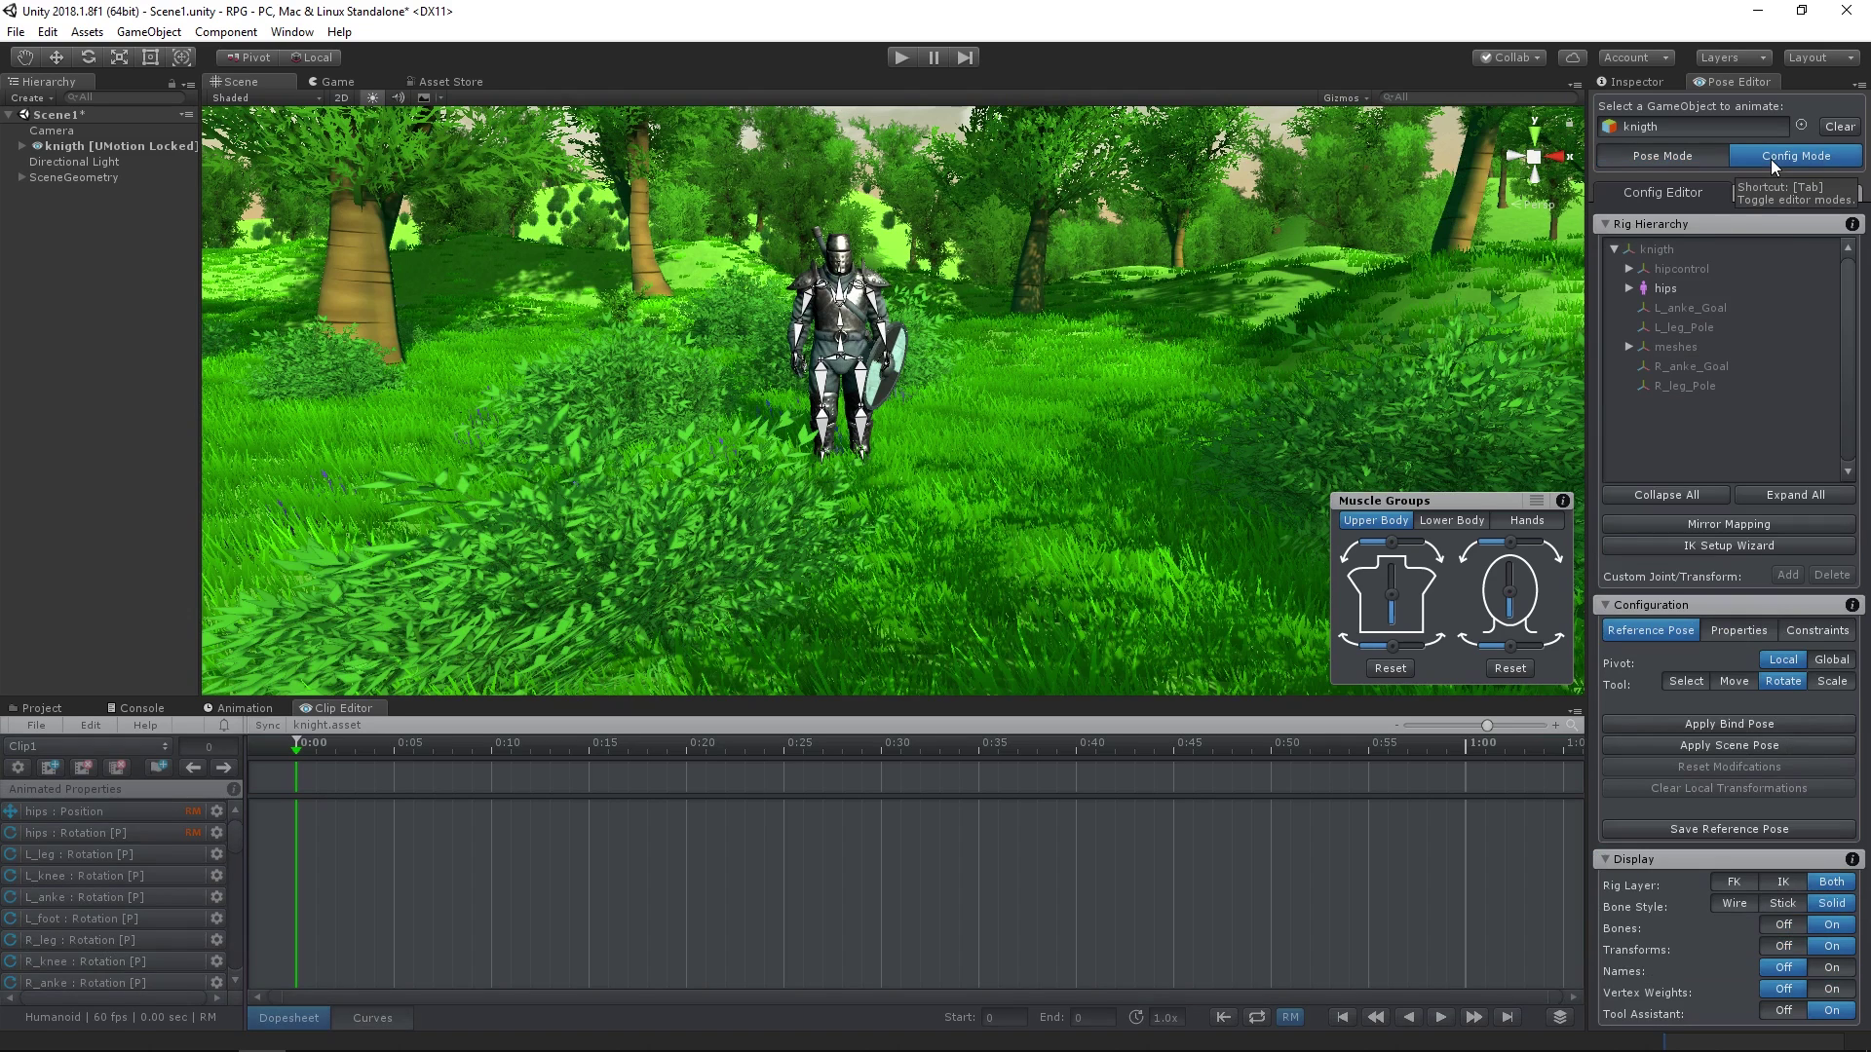
{"action": "left_click", "coordinate": [1740, 544]}
{"action": "left_click", "coordinate": [870, 588]}
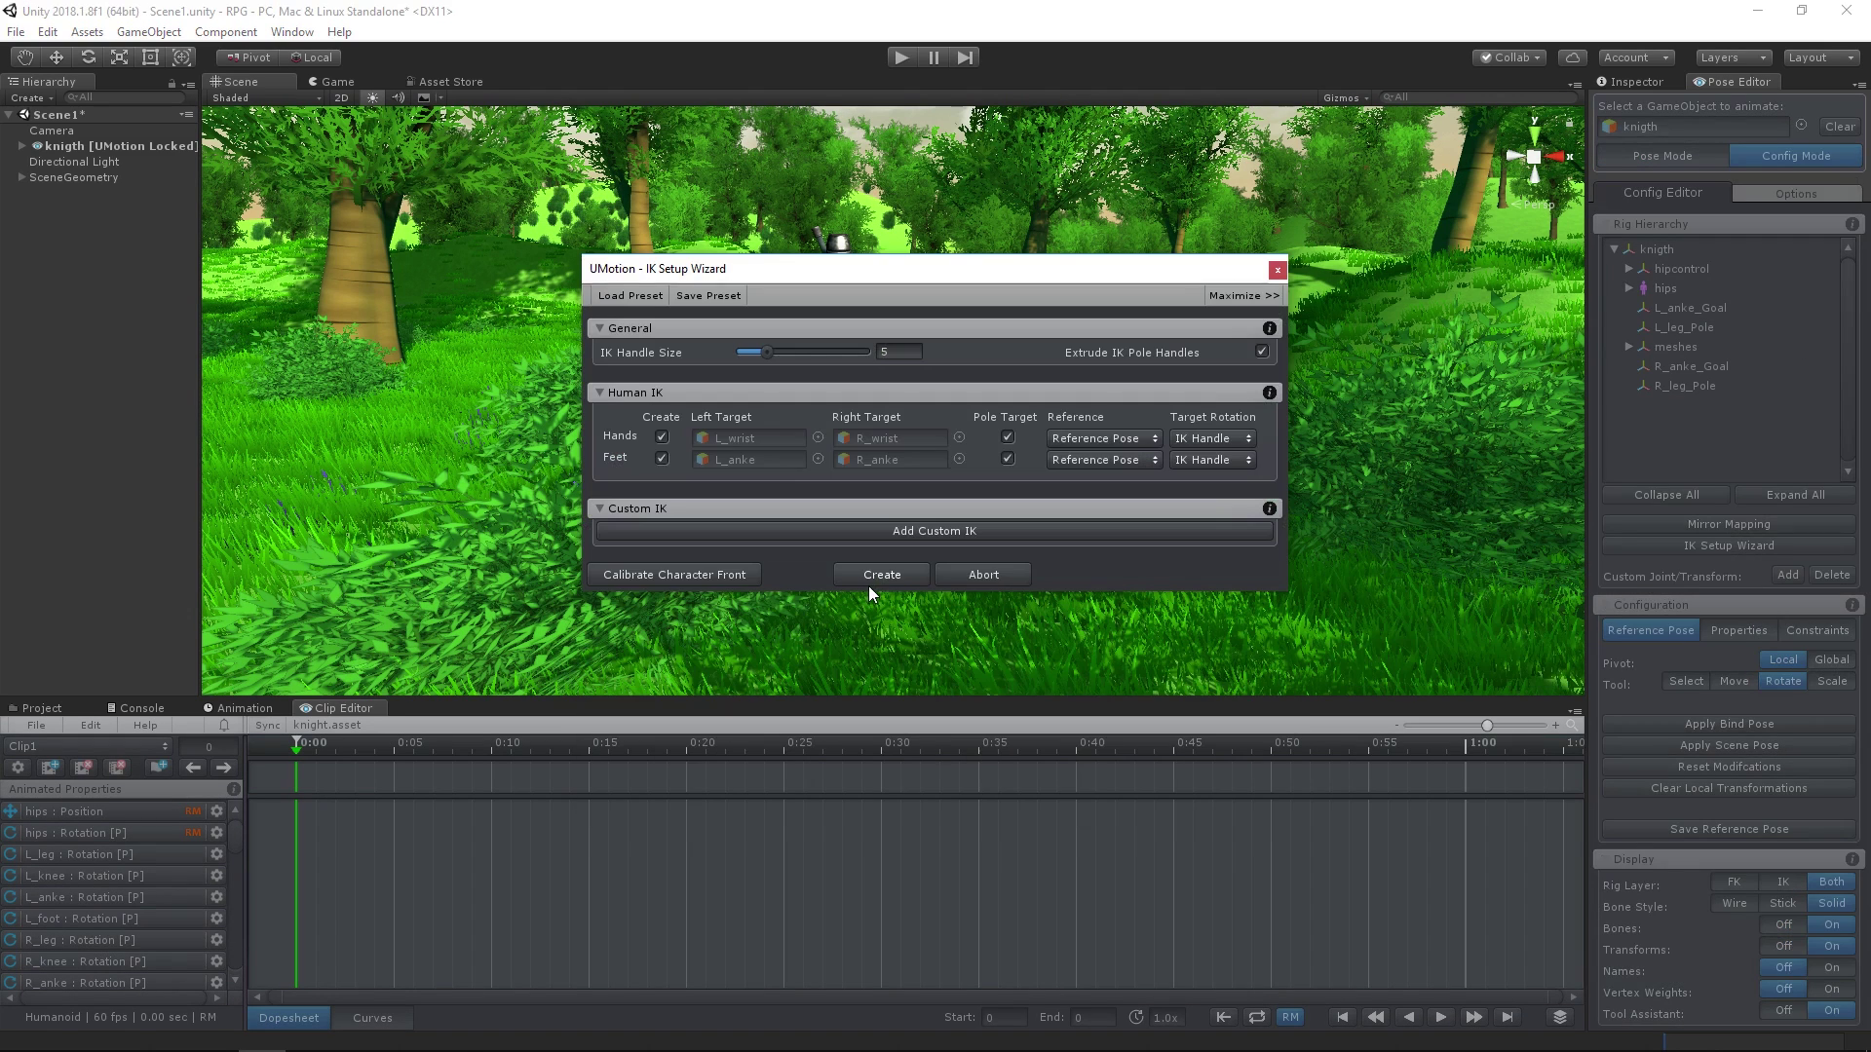
{"action": "left_click", "coordinate": [902, 577]}
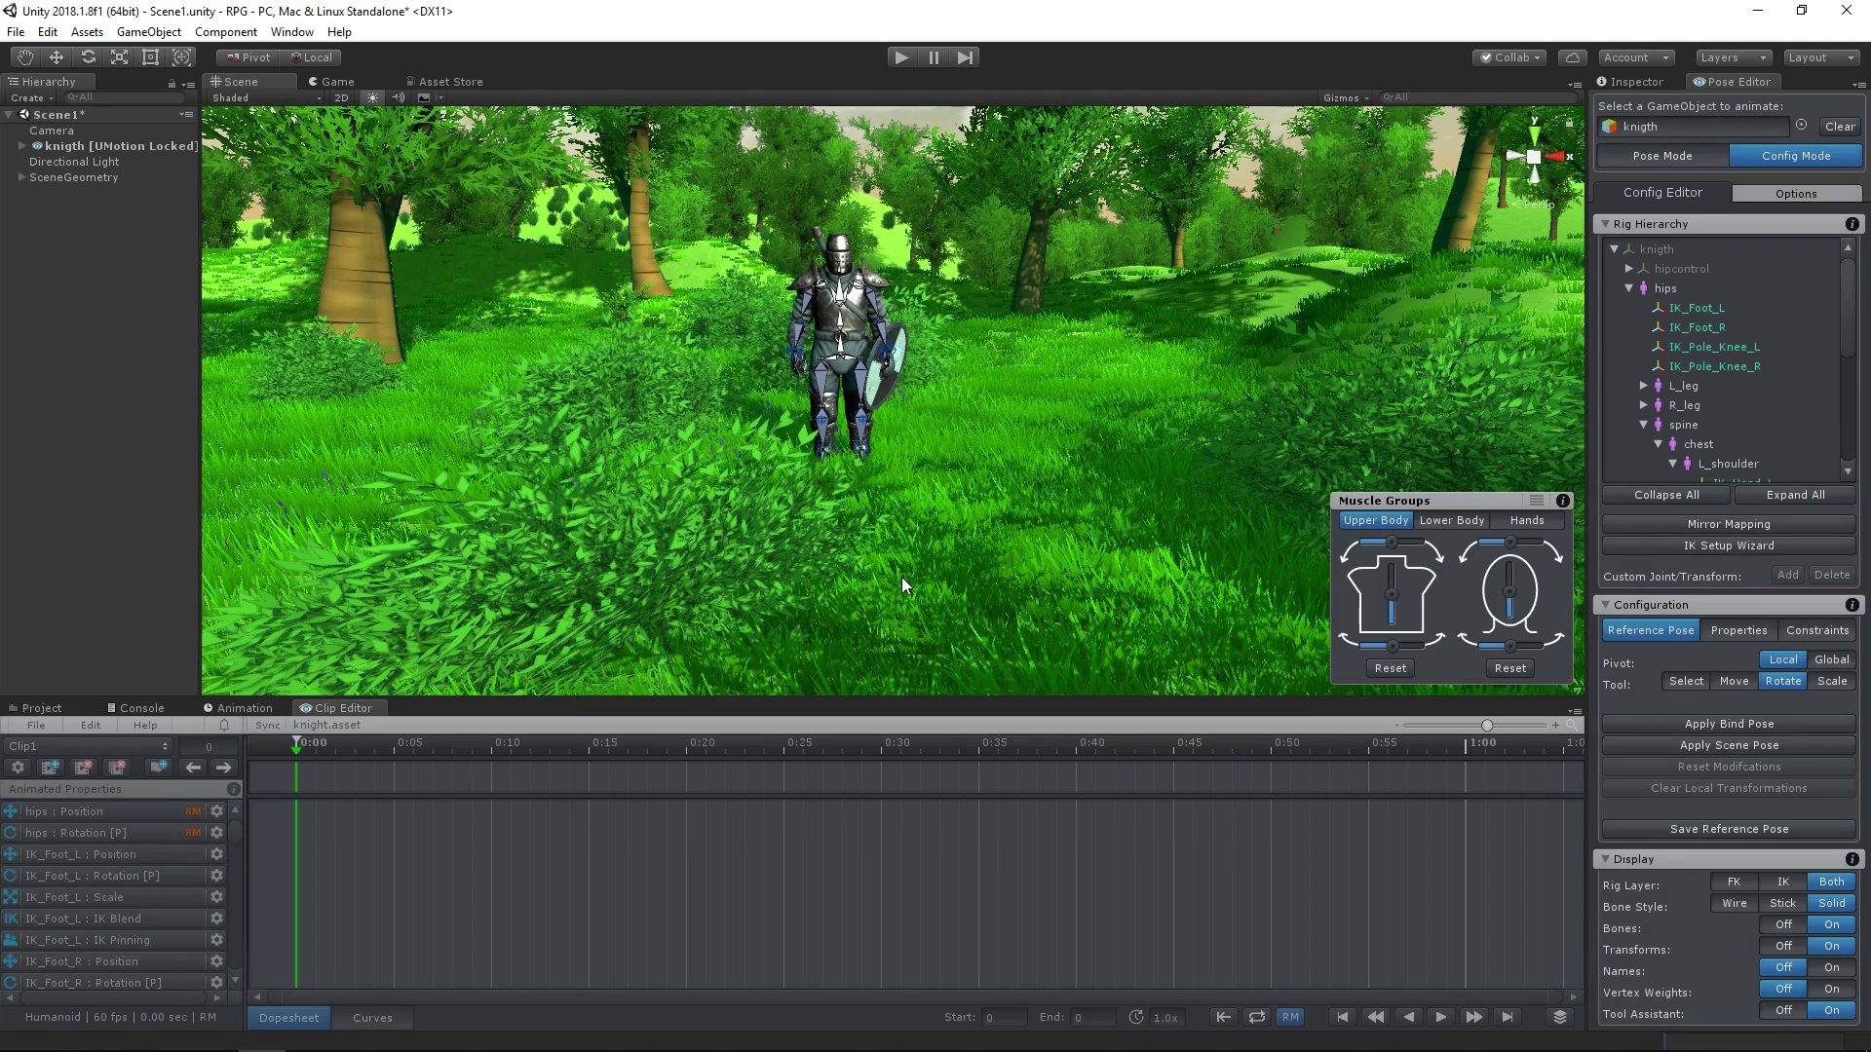
- Select the Shield joint in the Rig Hierarchy and view its configuration properties
{"action": "scroll", "coordinate": [896, 517], "scroll_direction": "up", "scroll_amount": 6}
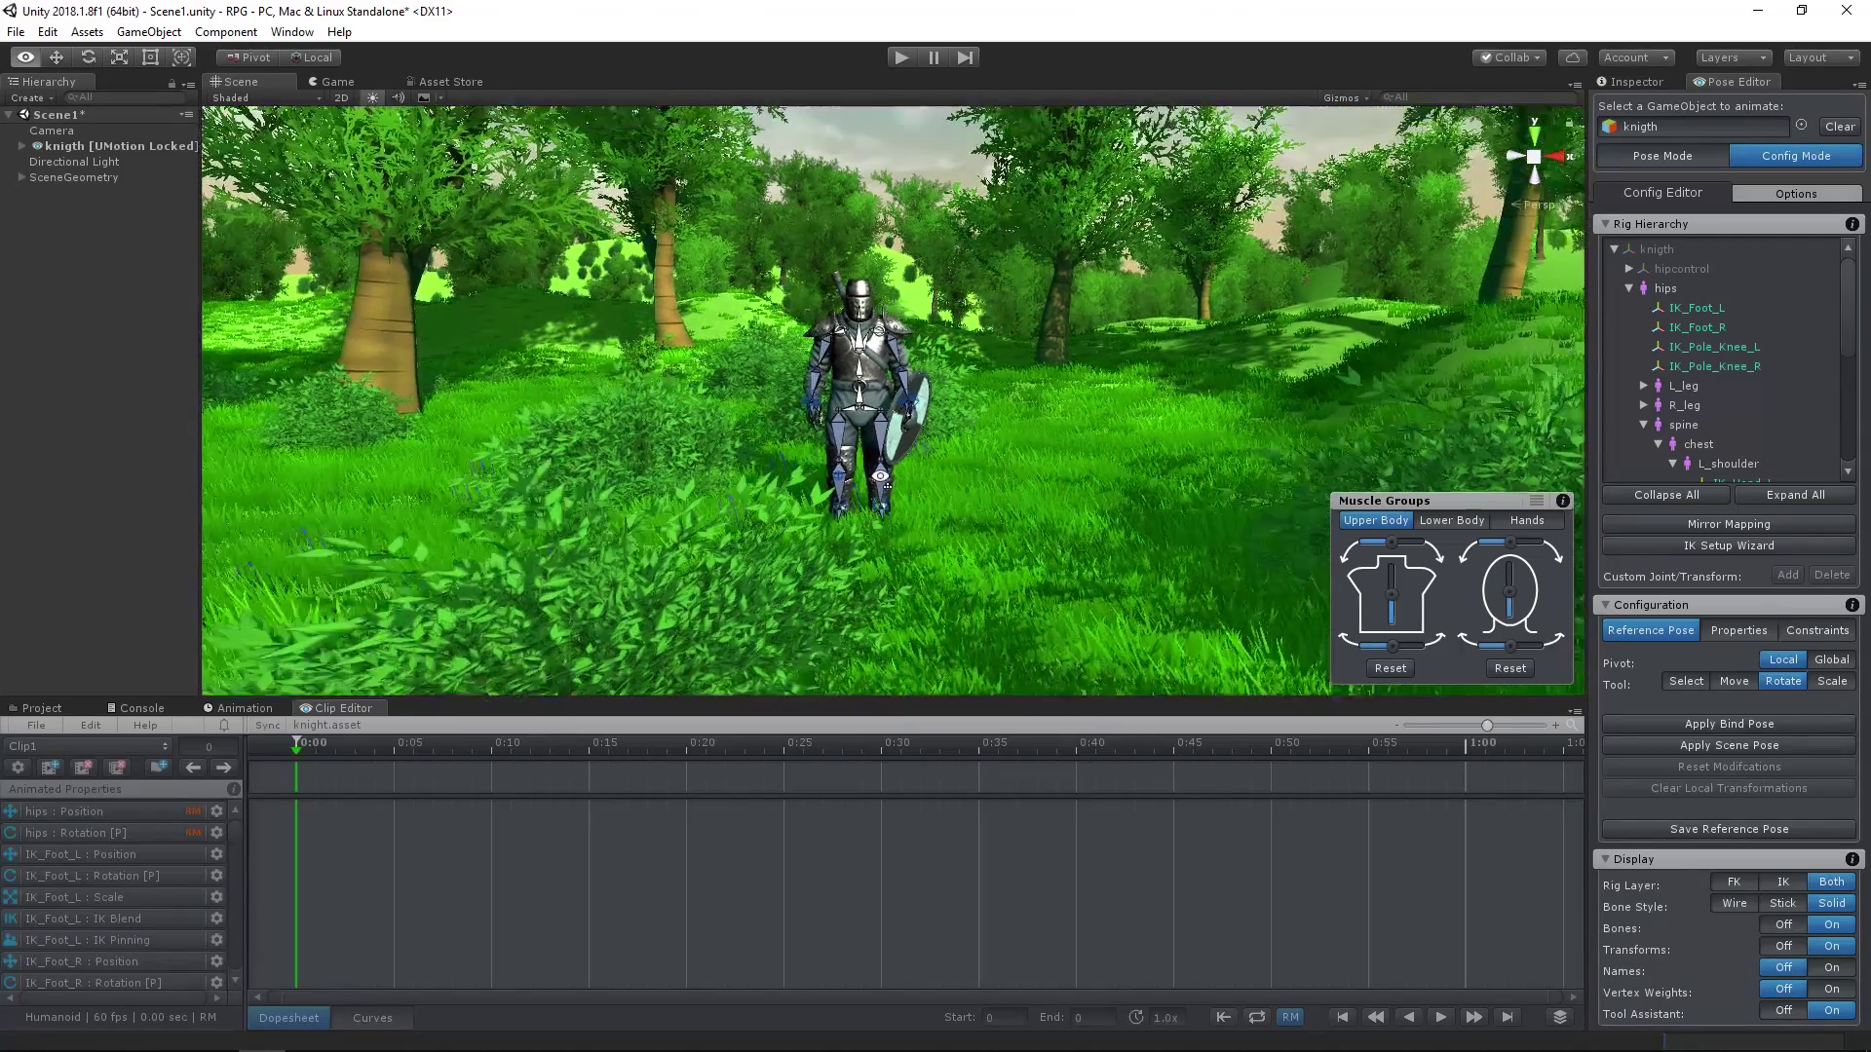
{"action": "scroll", "coordinate": [871, 481], "scroll_direction": "up", "scroll_amount": 3}
{"action": "scroll", "coordinate": [1786, 405], "scroll_direction": "down", "scroll_amount": 10}
{"action": "scroll", "coordinate": [1785, 388], "scroll_direction": "down", "scroll_amount": 4}
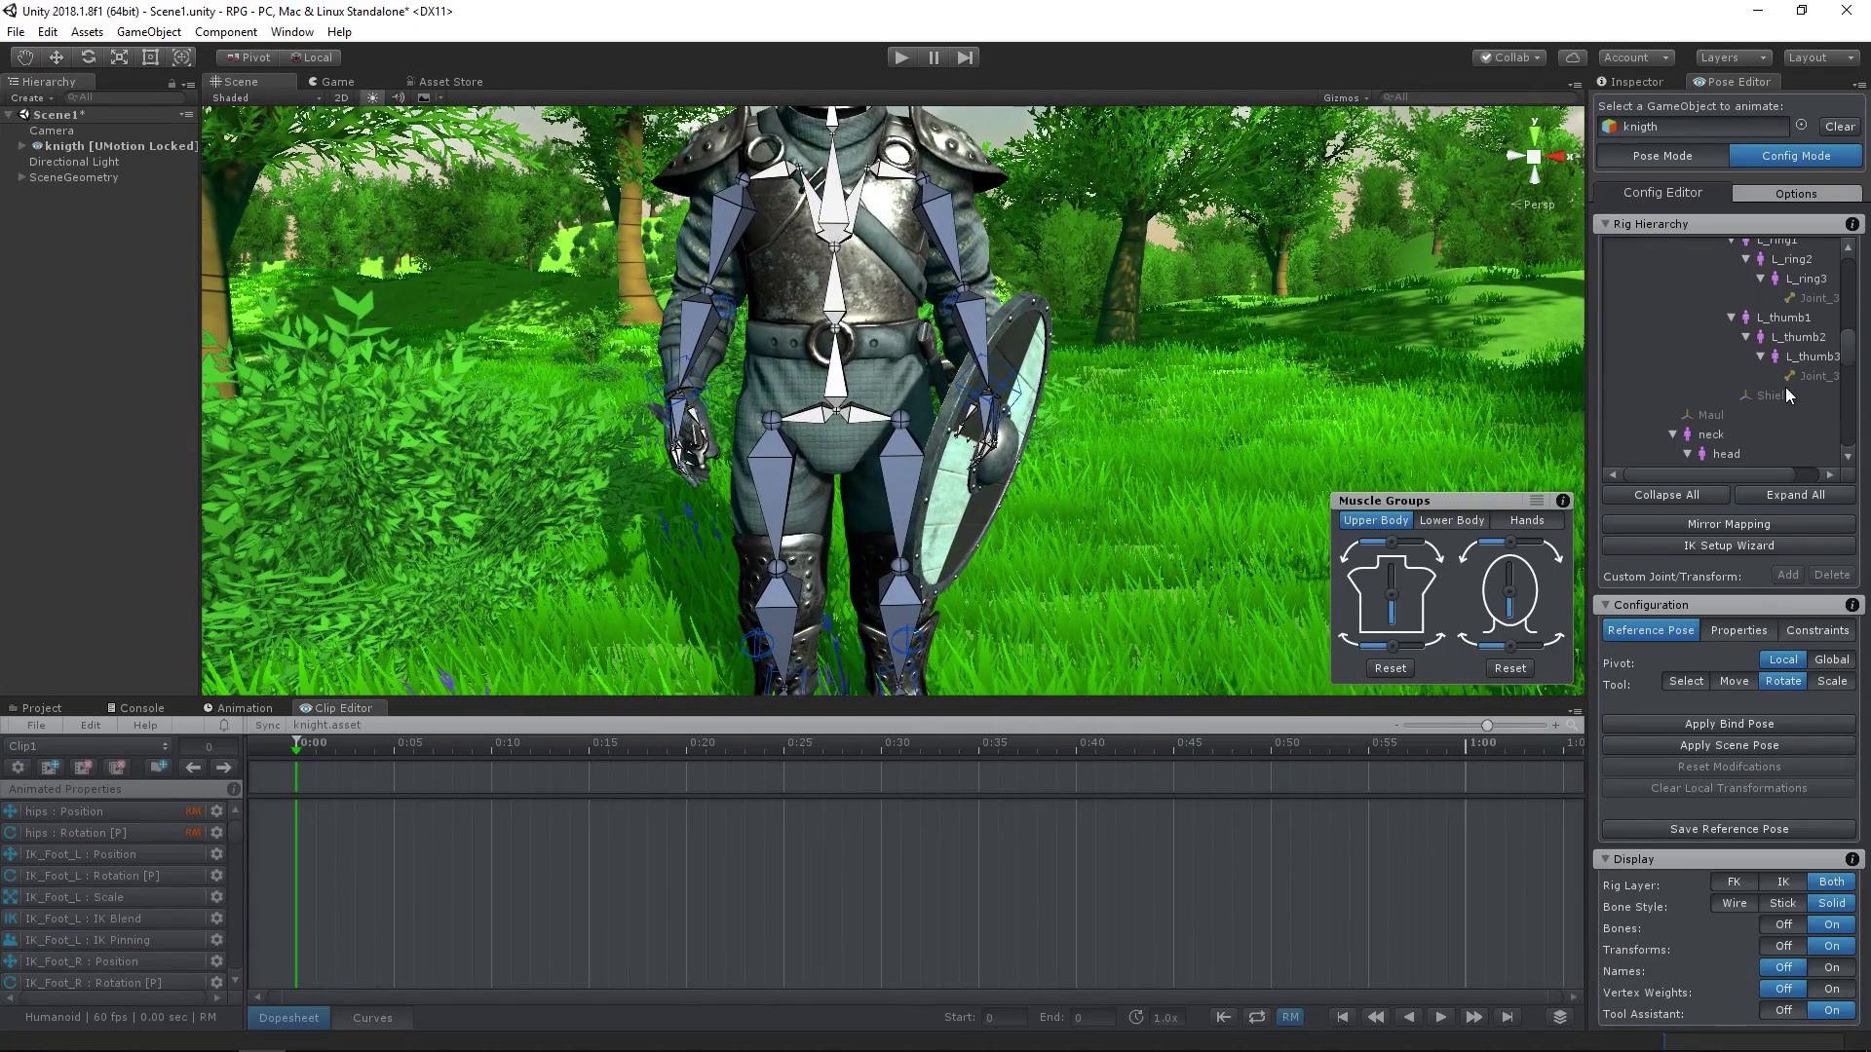
{"action": "left_click", "coordinate": [1771, 396]}
{"action": "left_click", "coordinate": [1747, 629]}
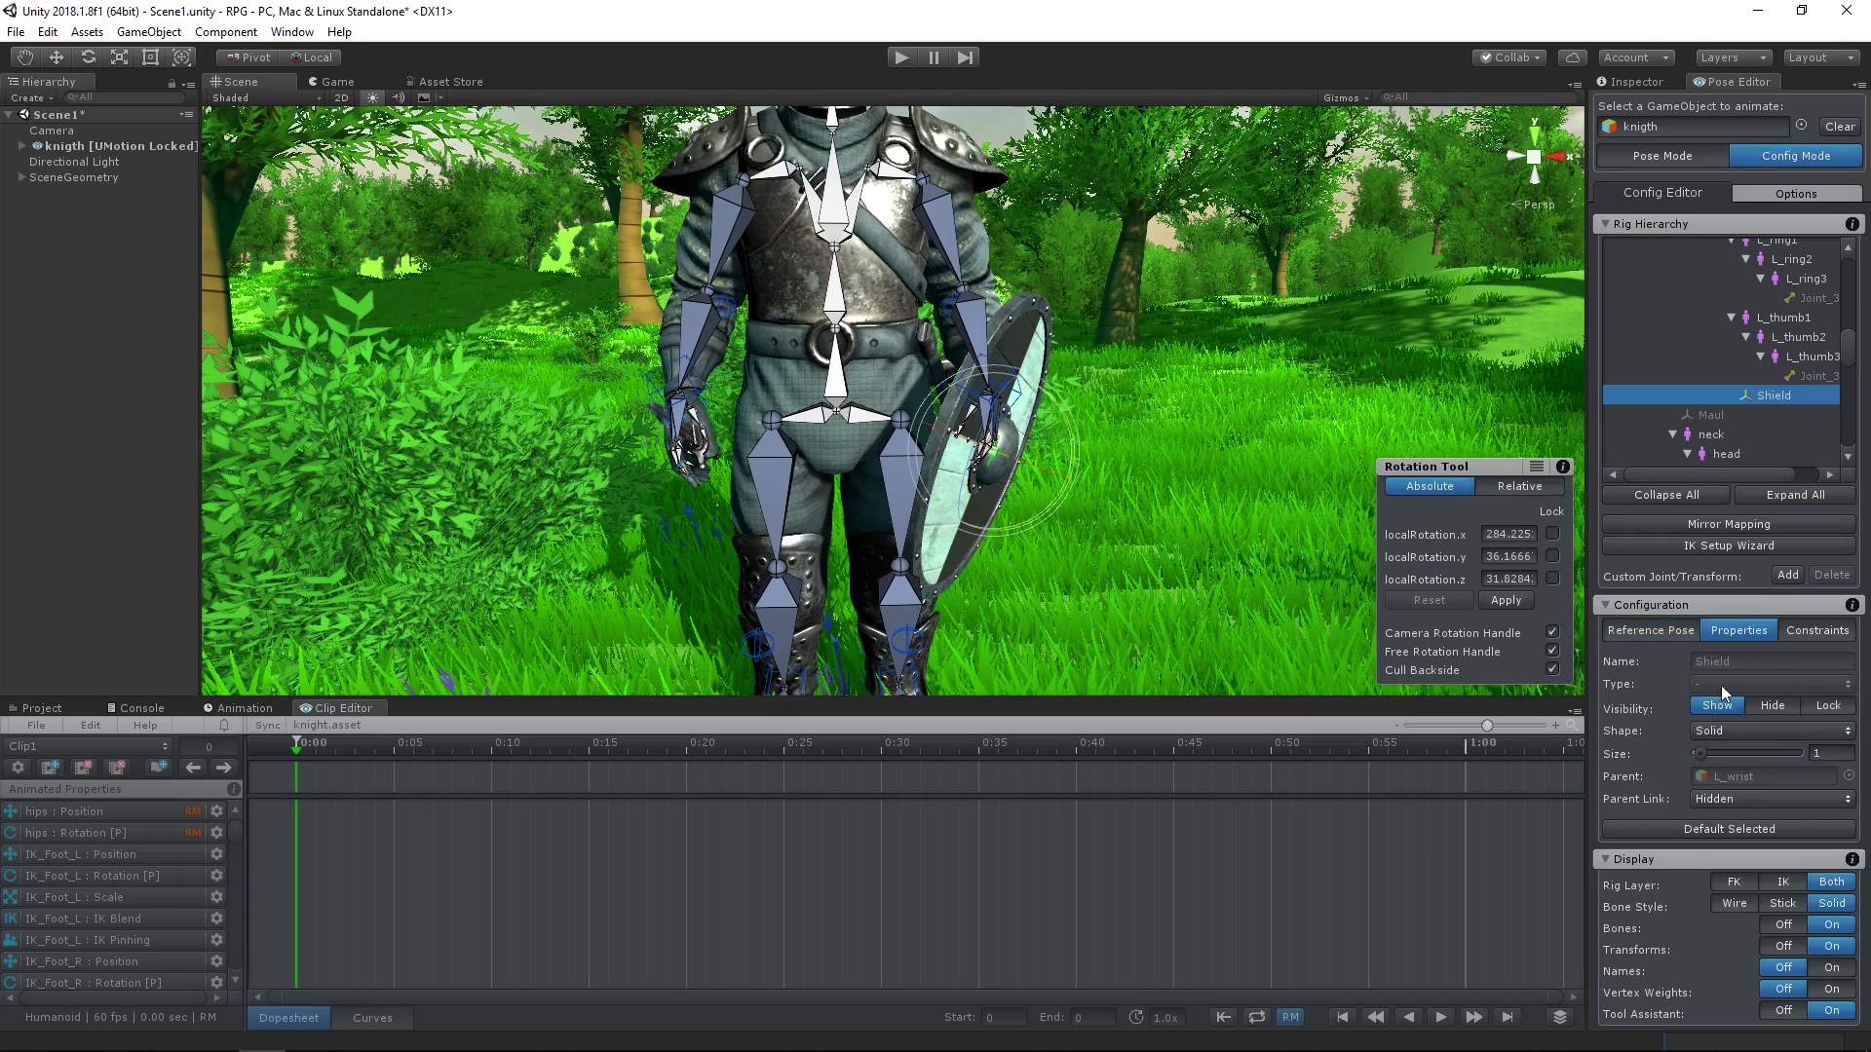
- Select the dagger joint on the right wrist, then deselect it and orbit around the knight
{"action": "scroll", "coordinate": [1737, 366], "scroll_direction": "down", "scroll_amount": 3}
{"action": "scroll", "coordinate": [1808, 354], "scroll_direction": "down", "scroll_amount": 4}
{"action": "left_click", "coordinate": [1777, 318]}
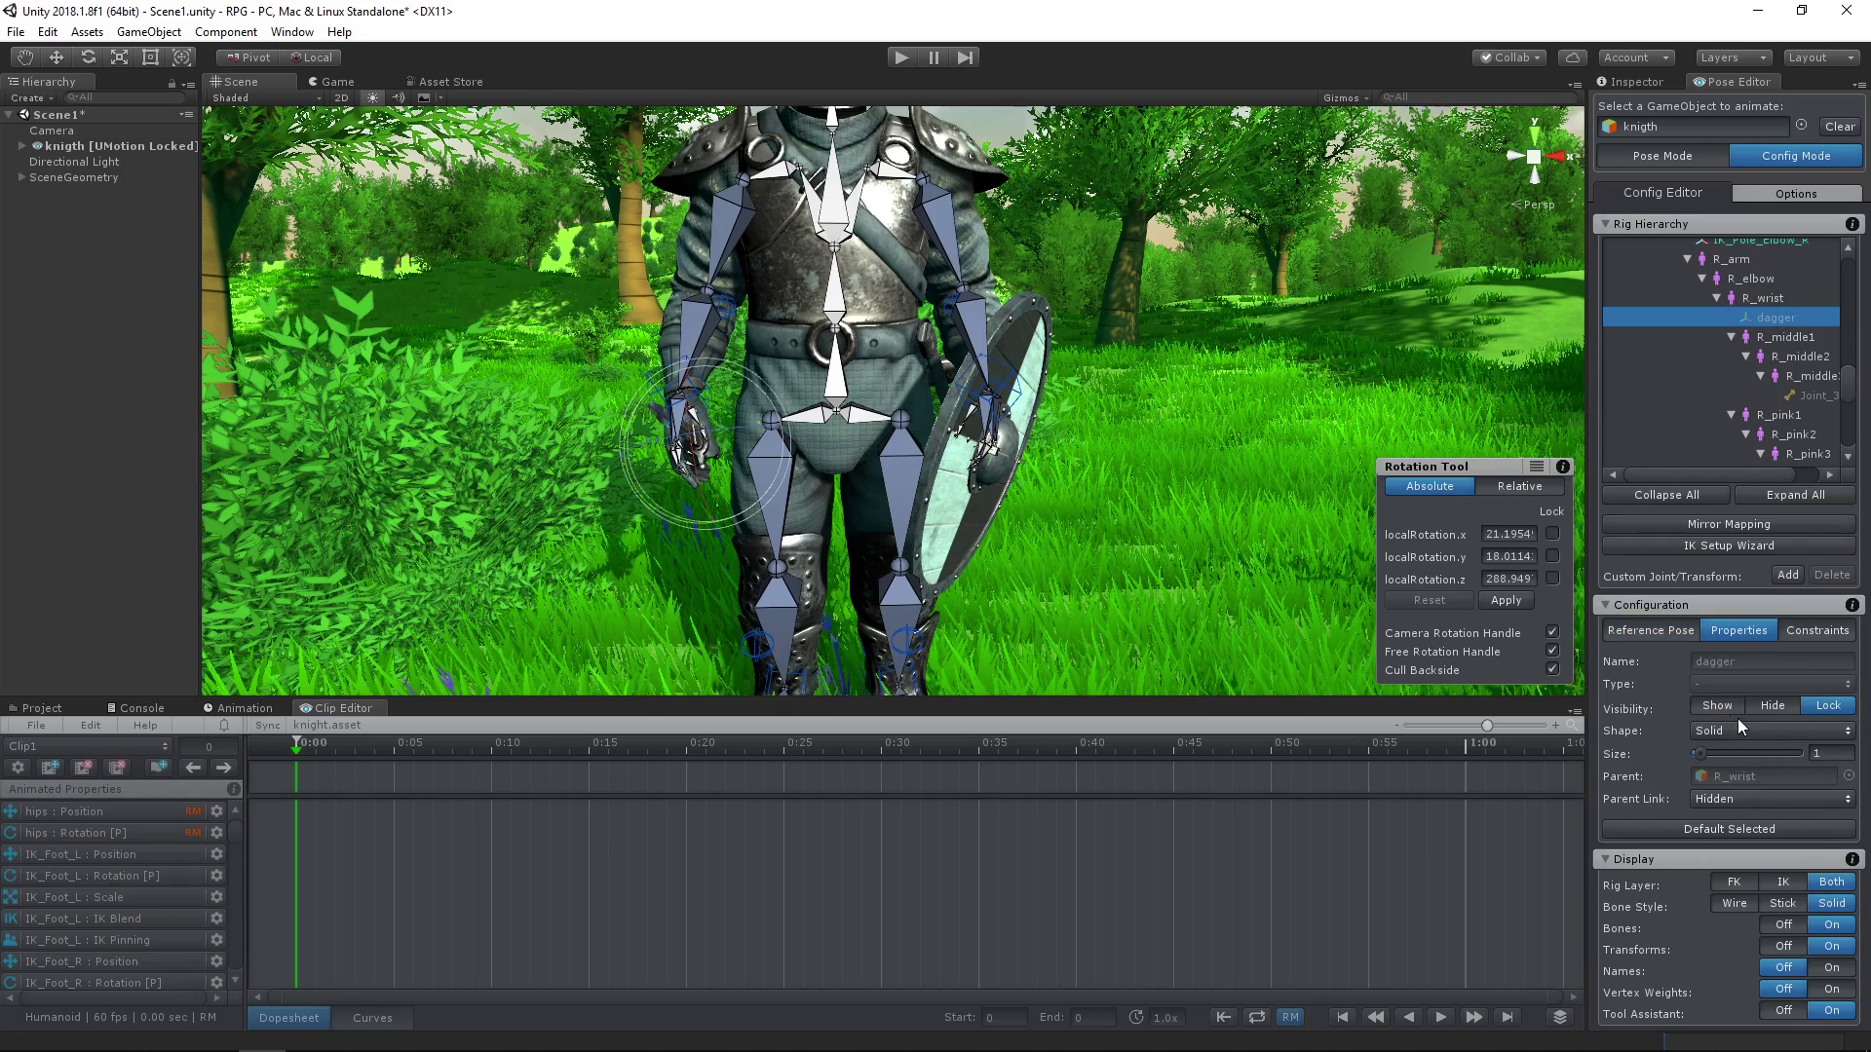
{"action": "left_click", "coordinate": [1098, 464]}
{"action": "left_click_drag", "start_coordinate": [1097, 465], "coordinate": [1156, 490], "text": "alt"}
- In Pose Mode, import Basic_Walk_01_Root with FK to IK conversion on and show only the IK rig layer
{"action": "left_click", "coordinate": [1662, 156]}
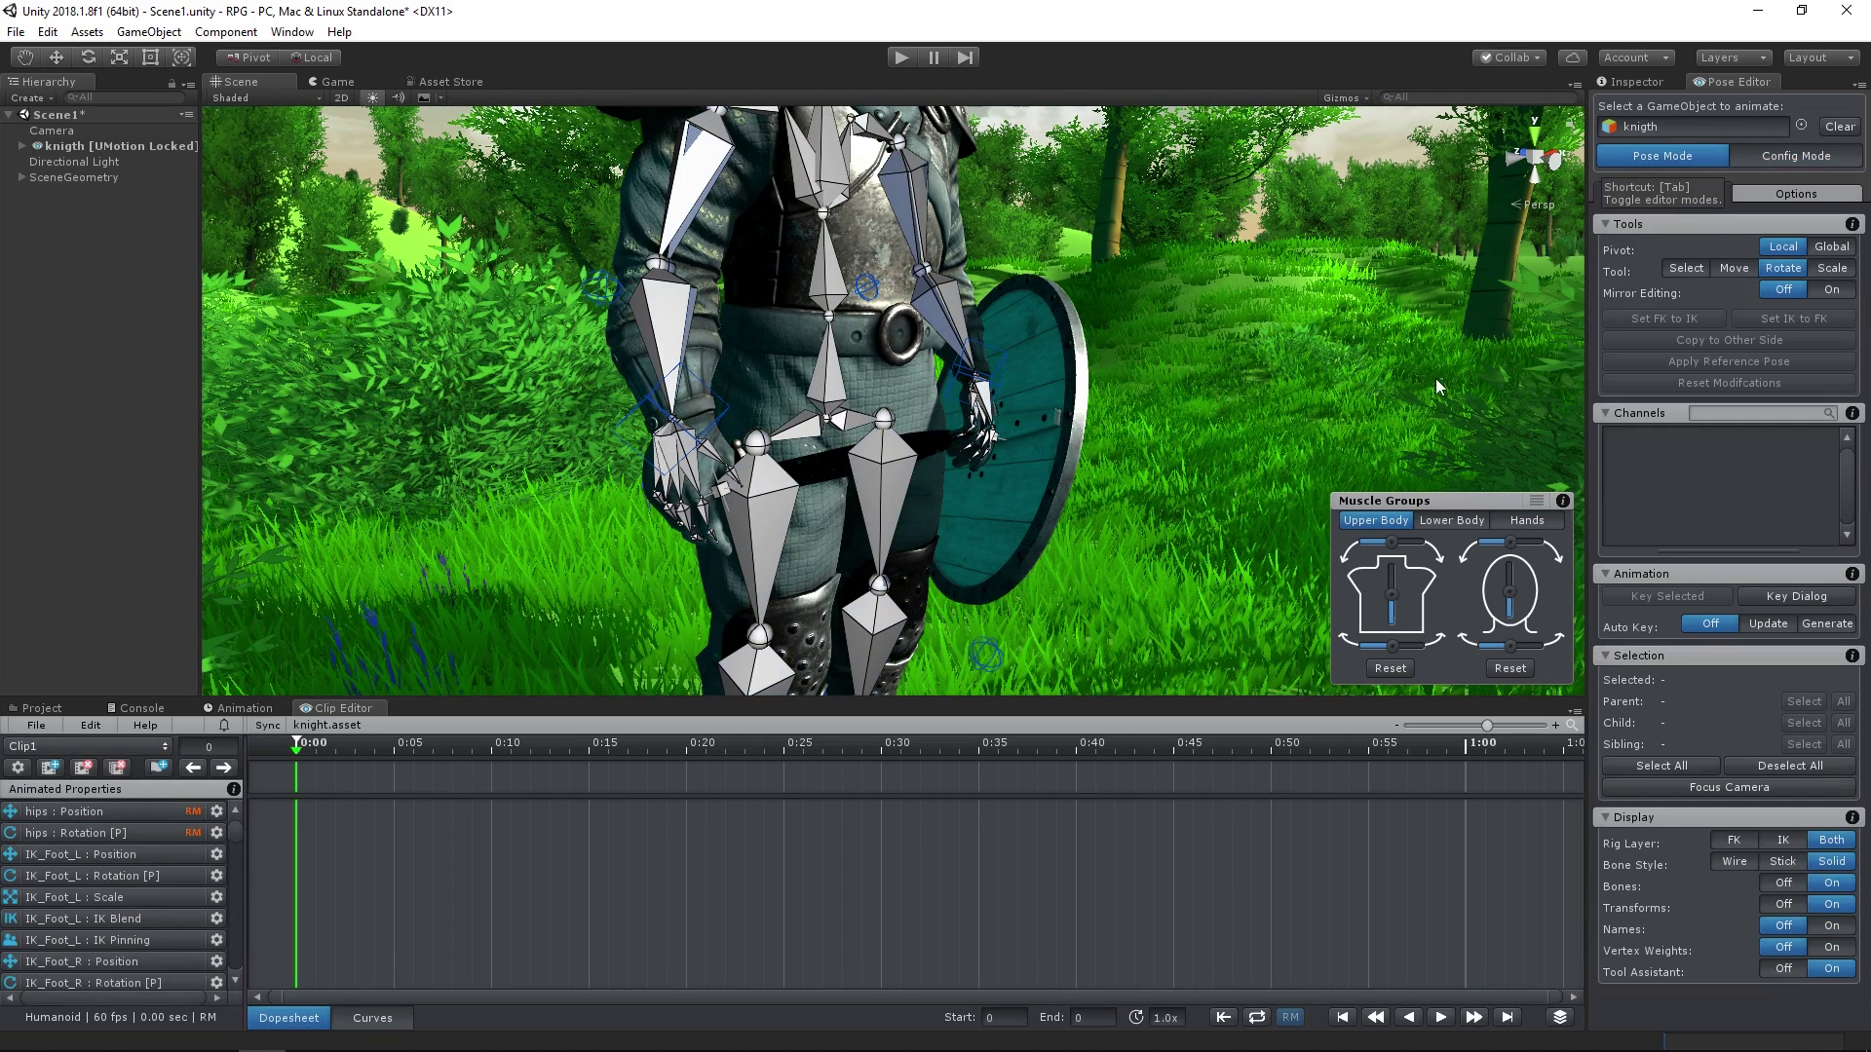
{"action": "left_click", "coordinate": [36, 725]}
{"action": "left_click", "coordinate": [92, 867]}
{"action": "left_click", "coordinate": [963, 495]}
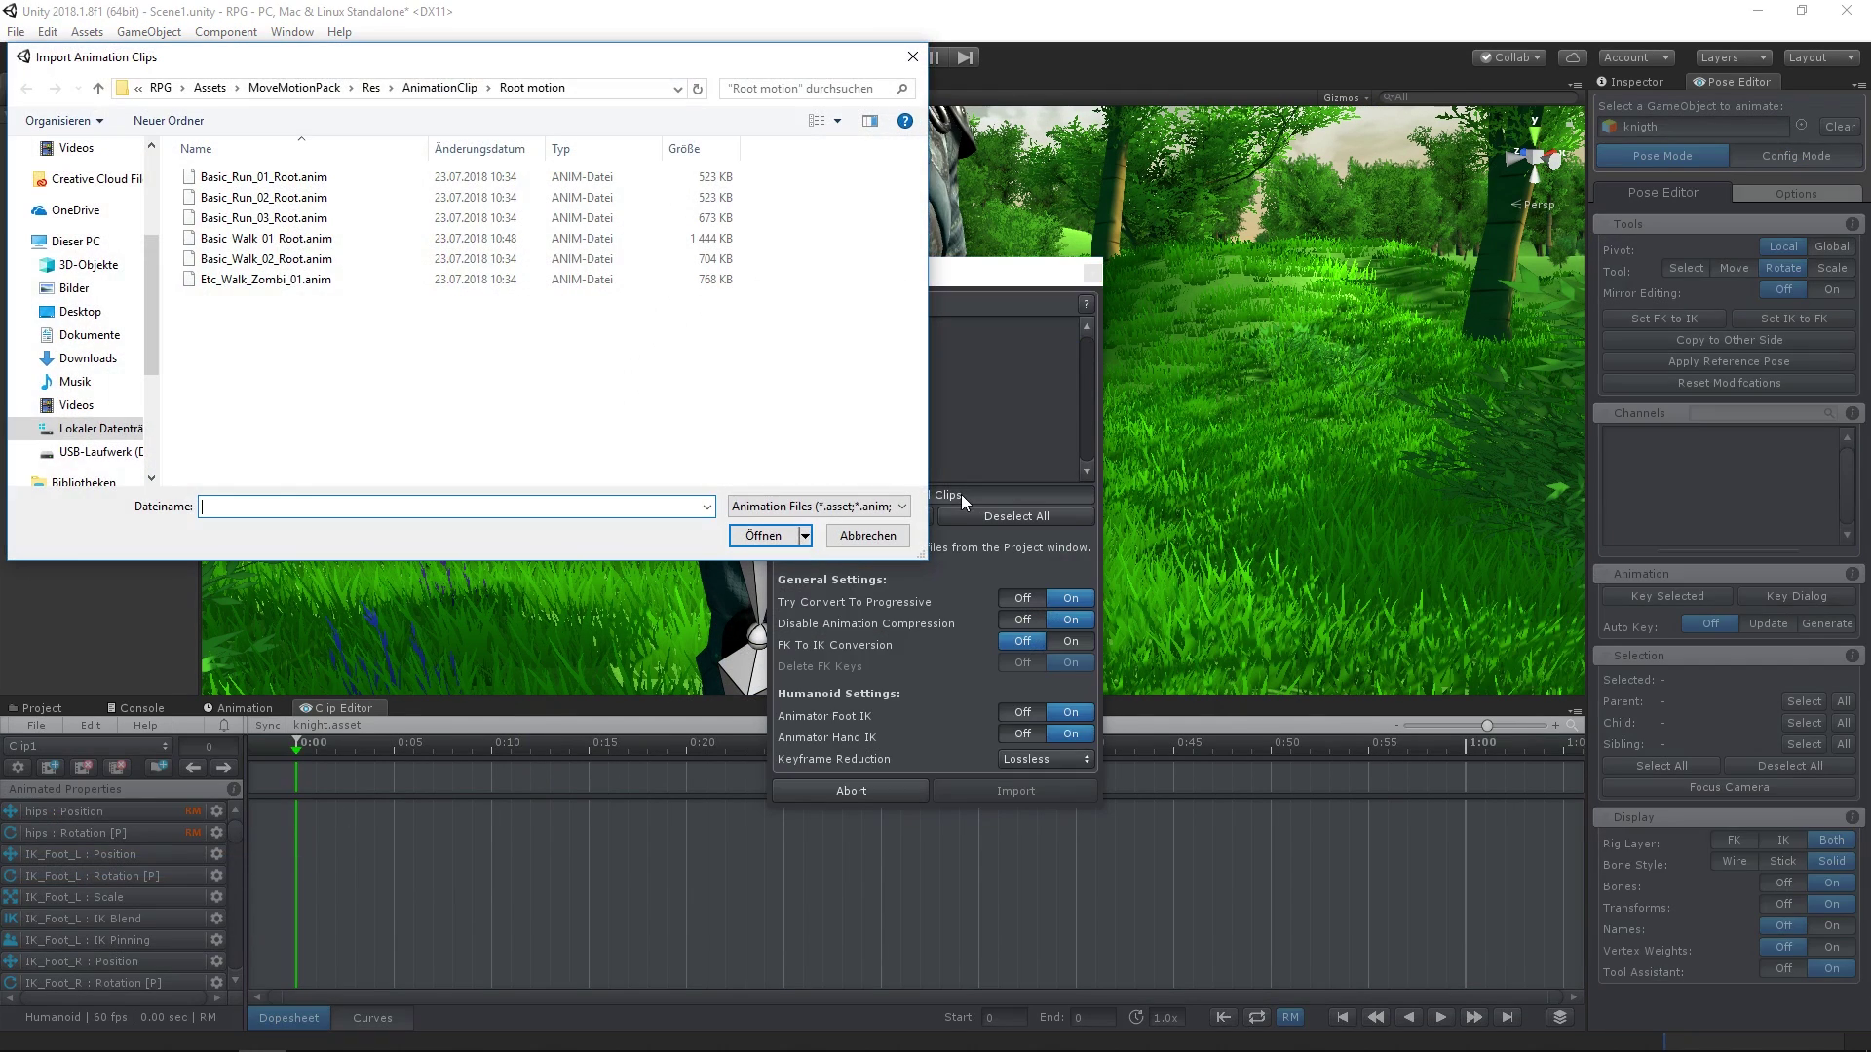
{"action": "double_click", "coordinate": [348, 237]}
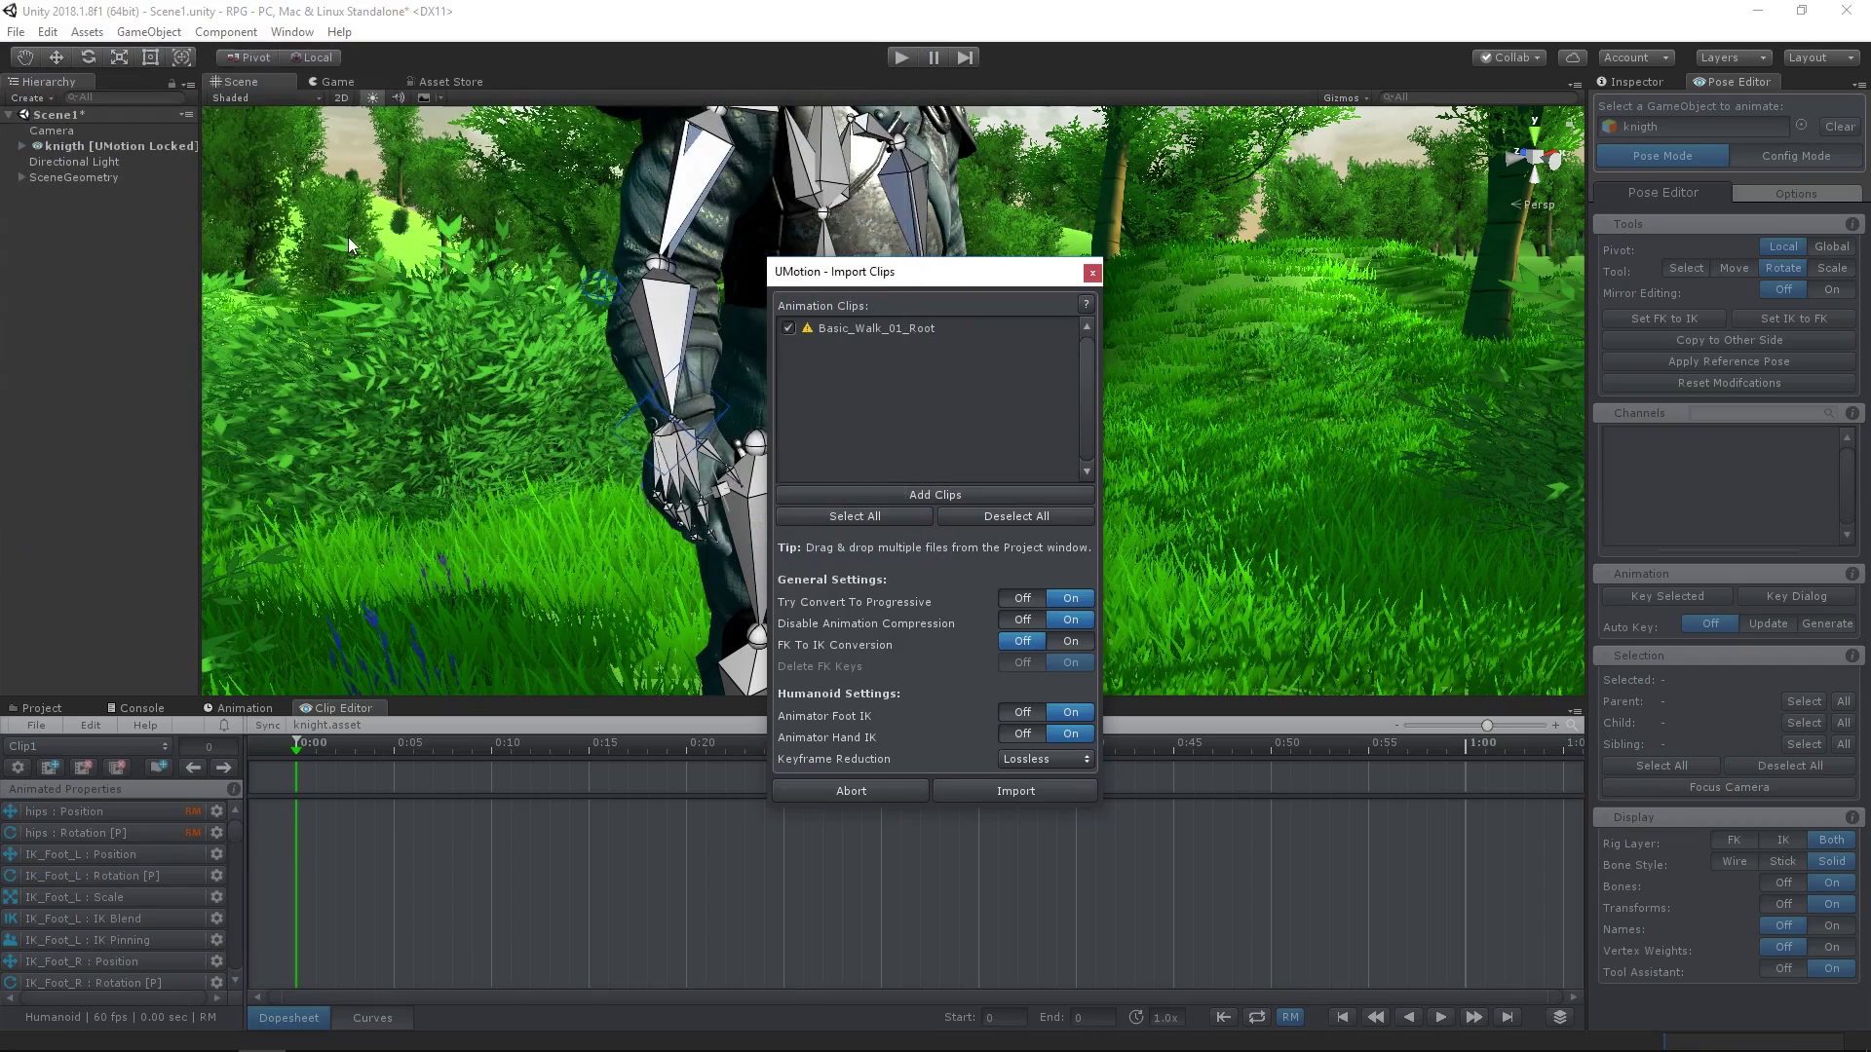
{"action": "left_click", "coordinate": [1070, 641]}
{"action": "left_click", "coordinate": [994, 788]}
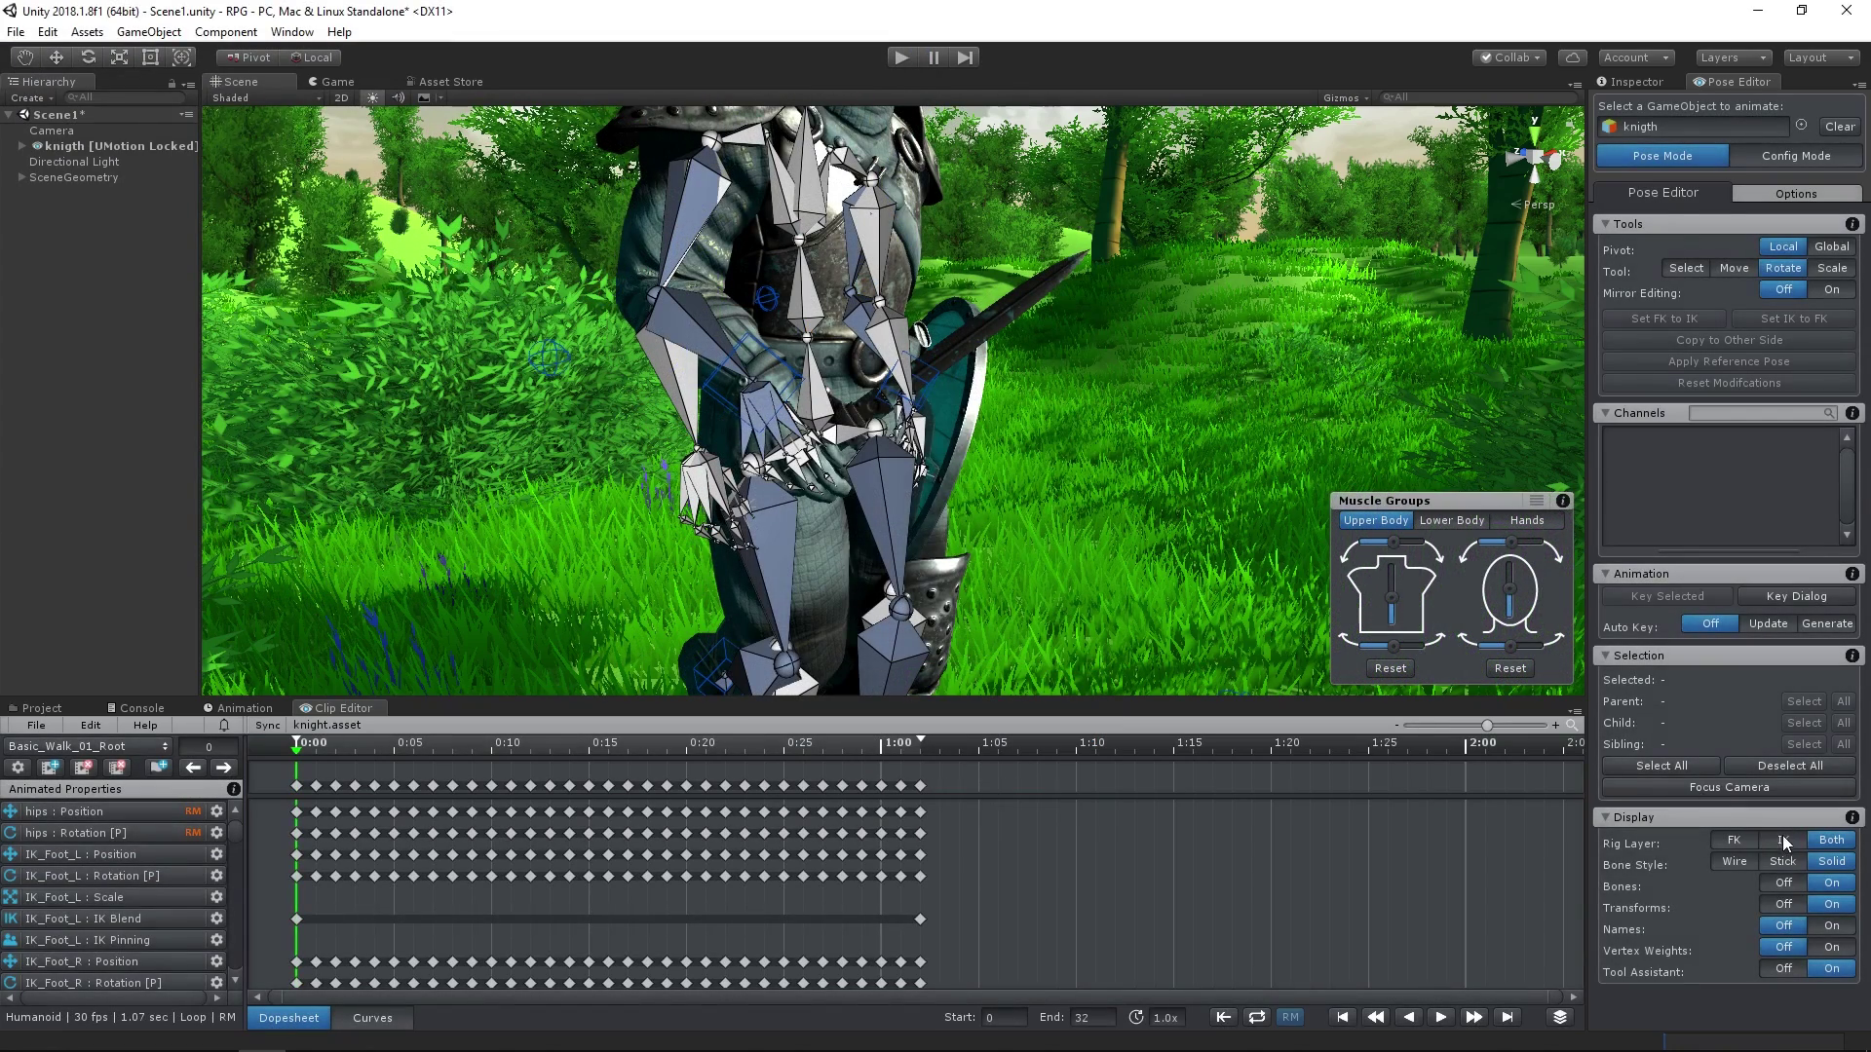
{"action": "left_click", "coordinate": [1783, 841]}
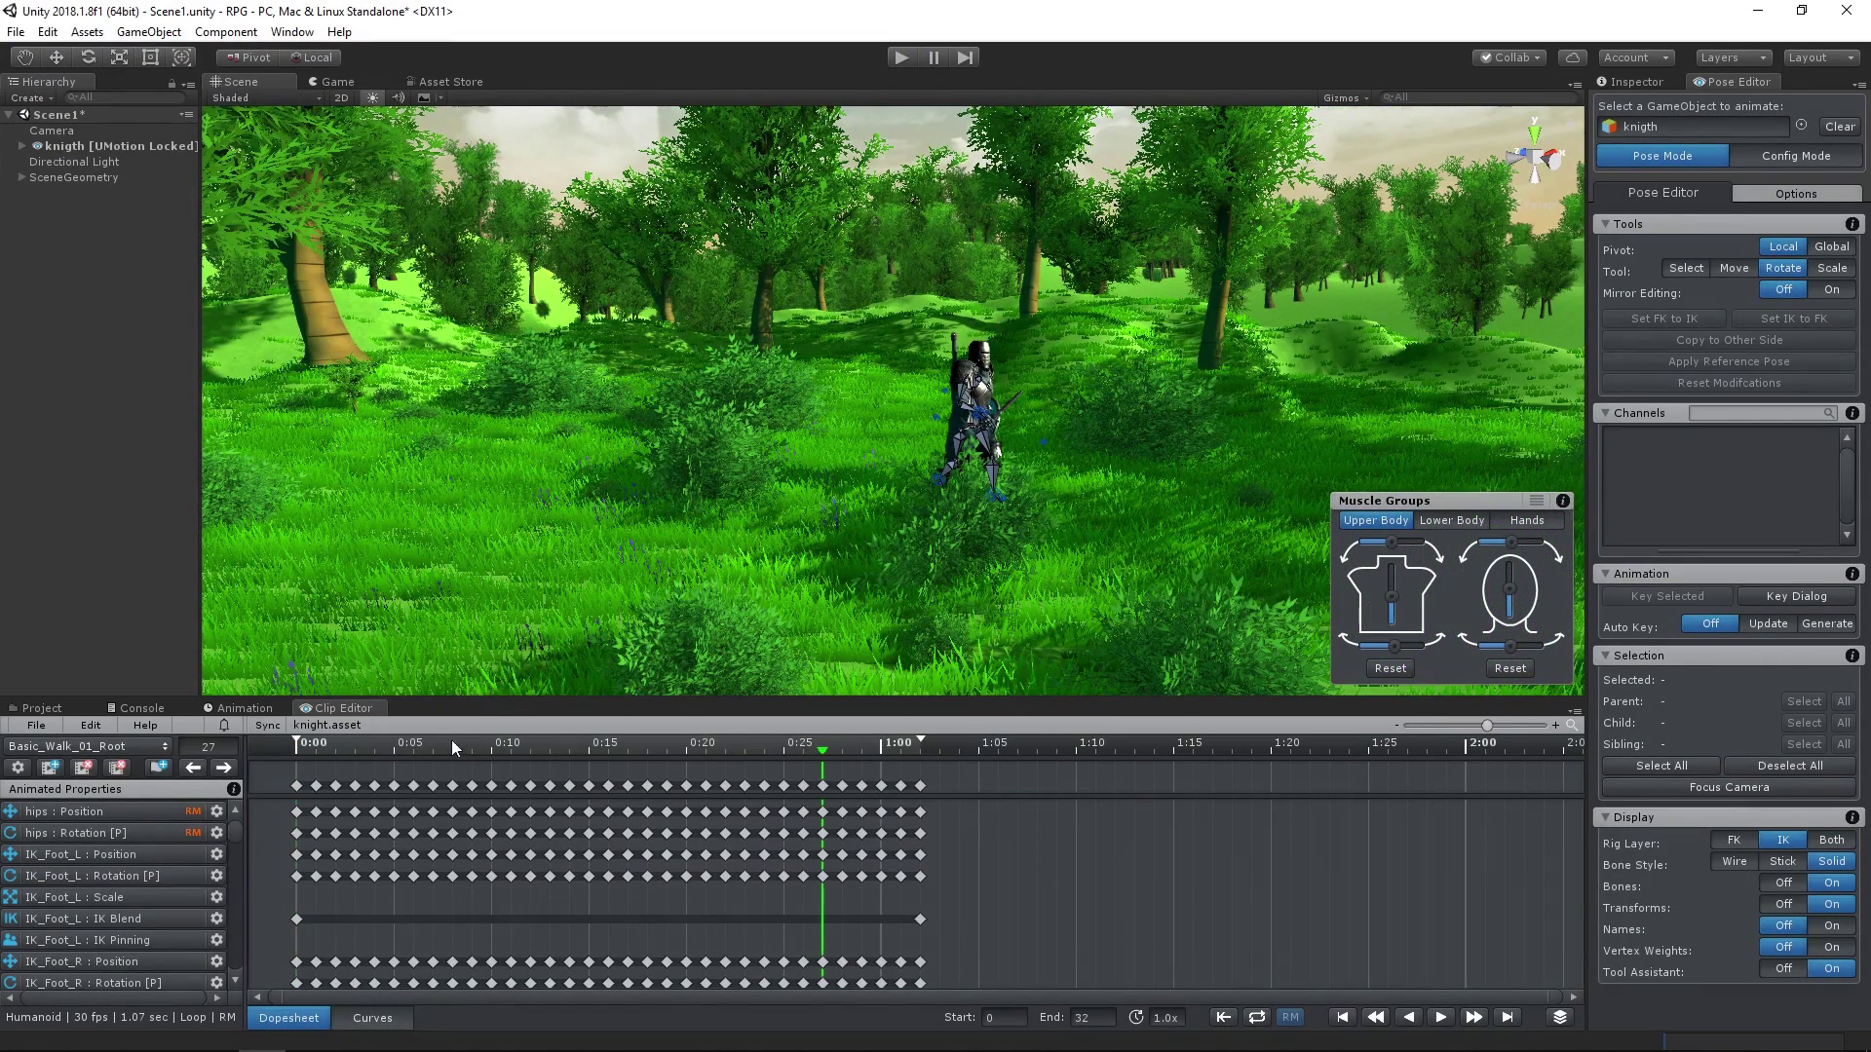
- Preview the walk, stretch all keyframes so the clip ends at frame 45 (1.50 s), and replay it
{"action": "left_click", "coordinate": [298, 743]}
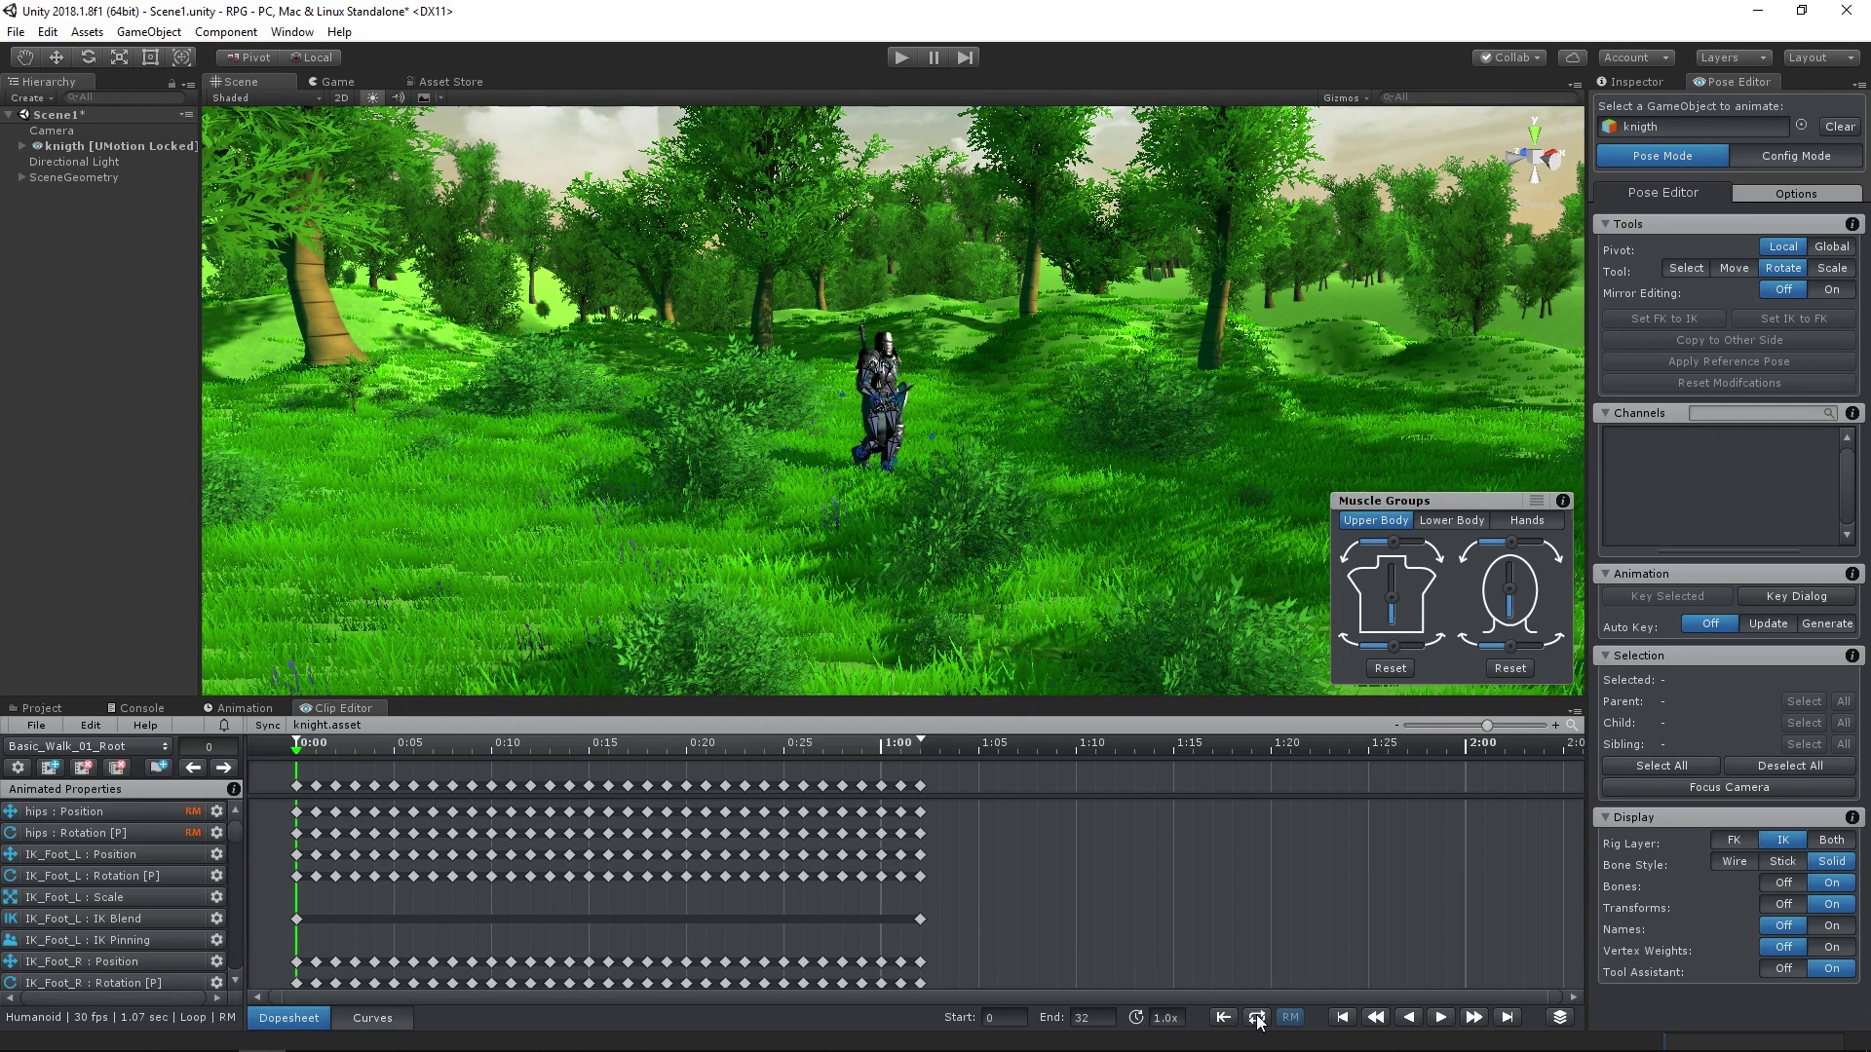
{"action": "left_click", "coordinate": [1442, 1018]}
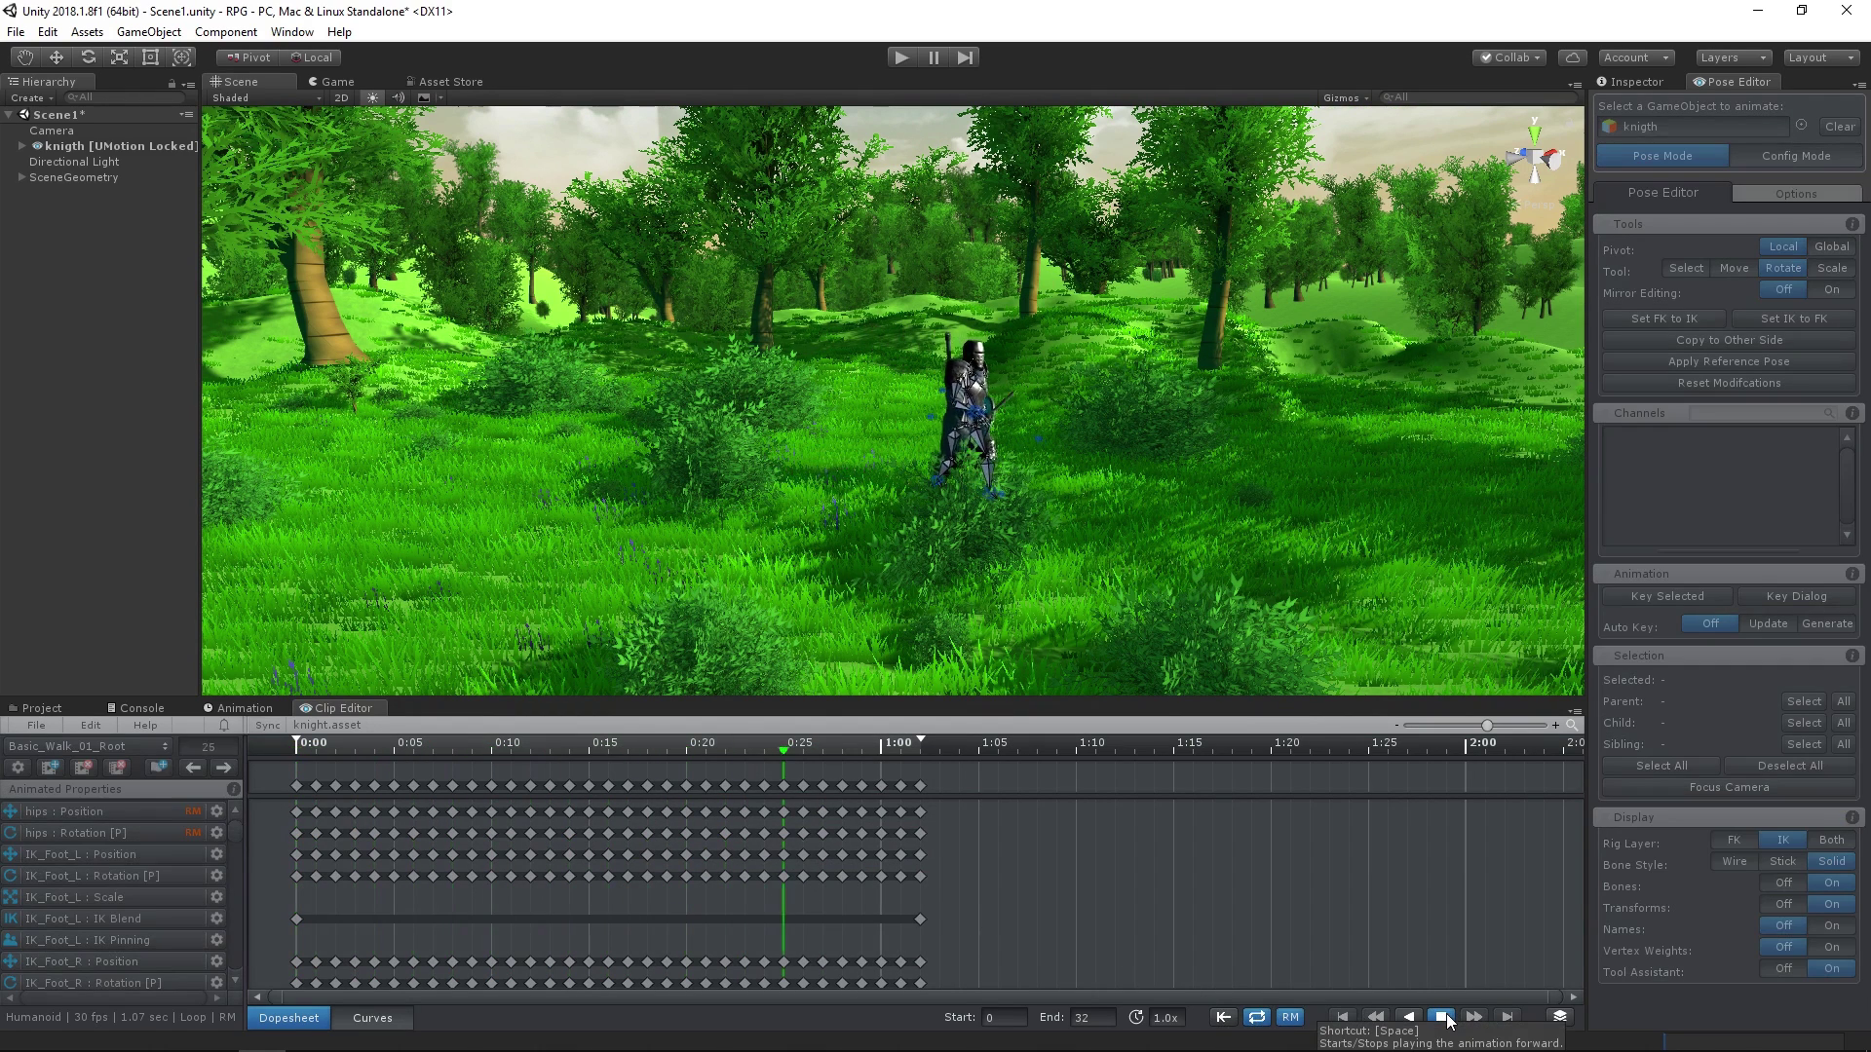
{"action": "left_click", "coordinate": [1442, 1017]}
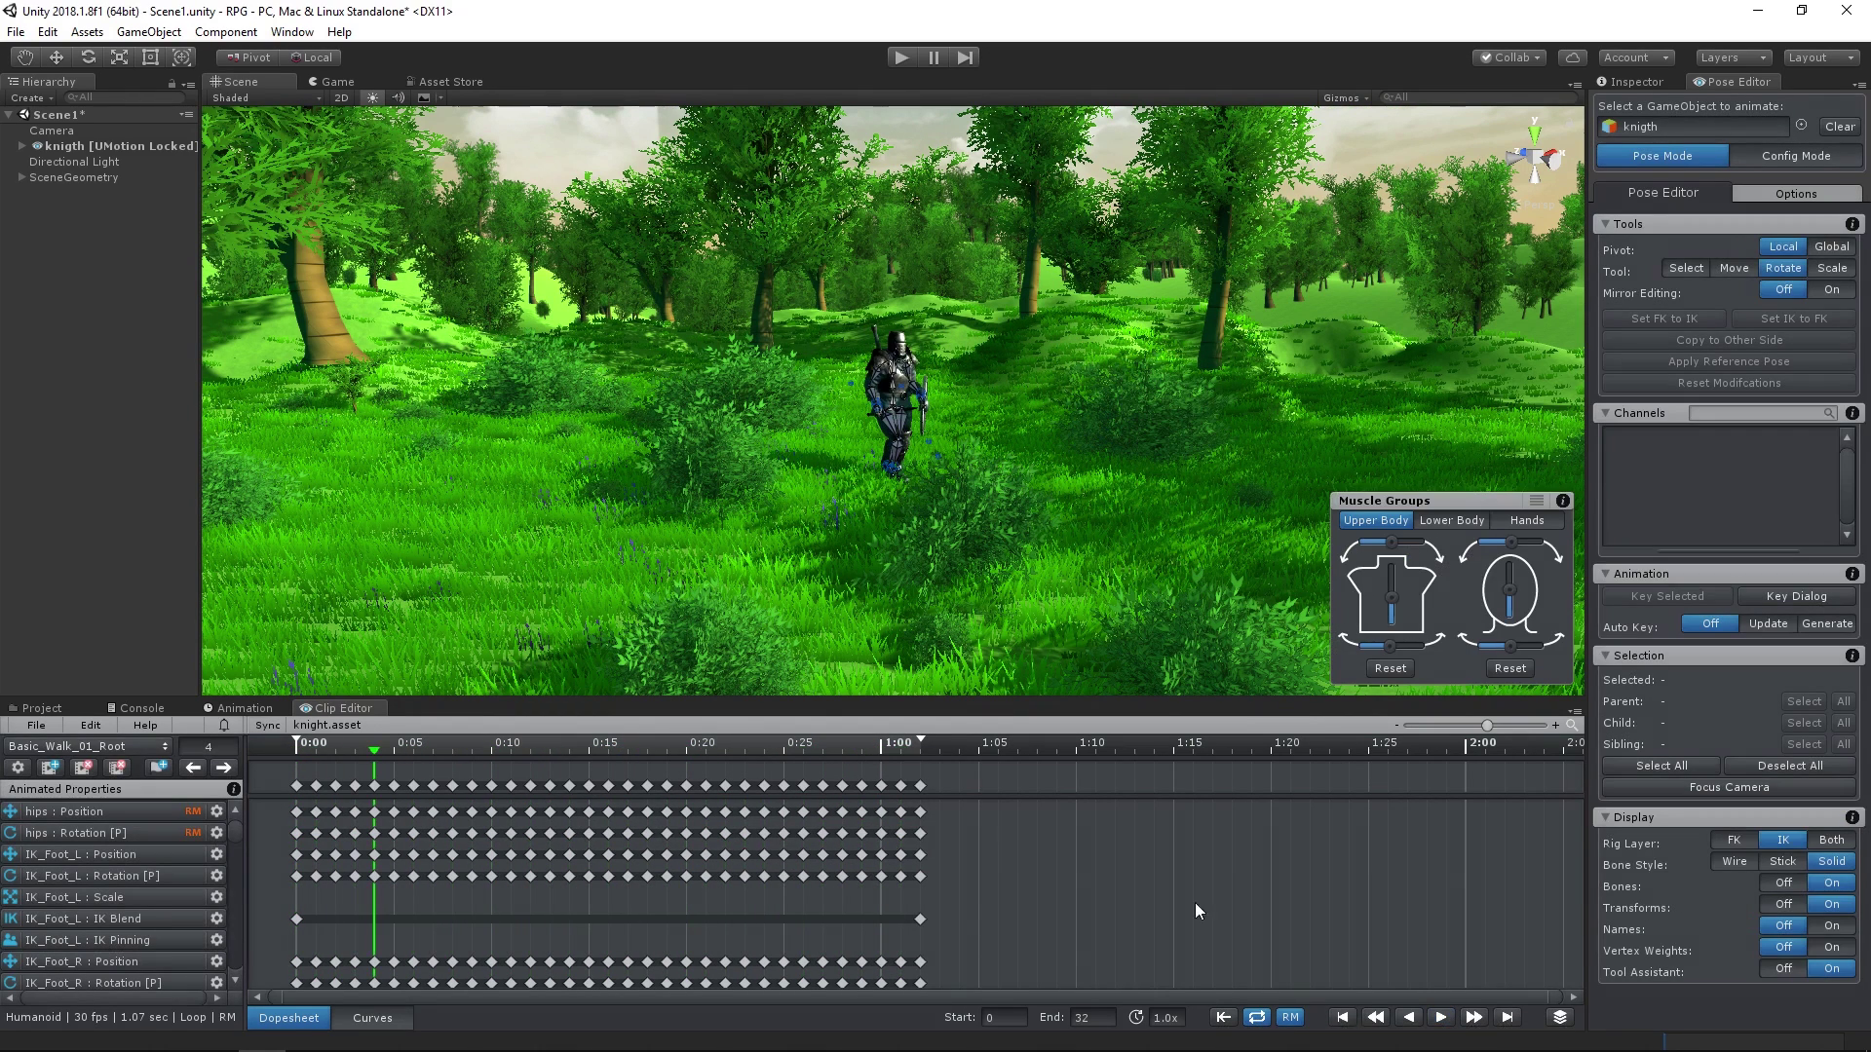
{"action": "left_click_drag", "start_coordinate": [832, 786], "coordinate": [284, 794]}
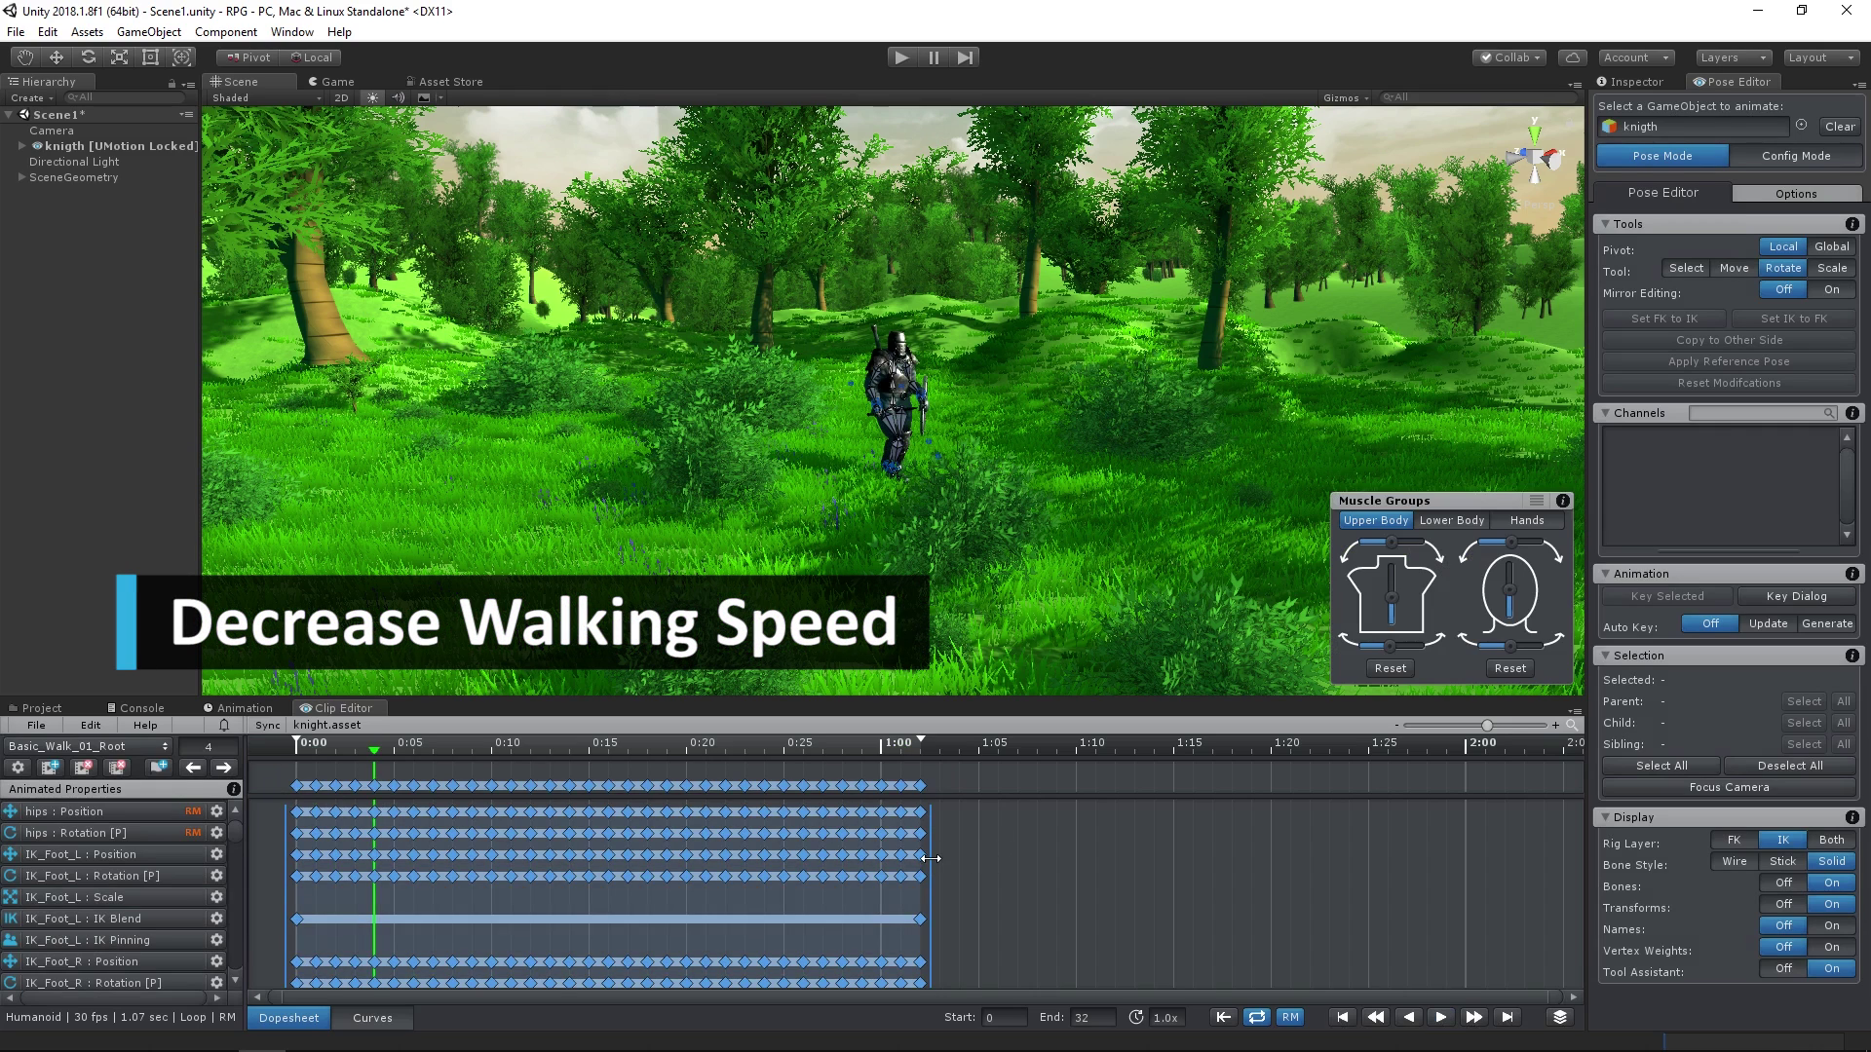
{"action": "left_click_drag", "start_coordinate": [925, 862], "coordinate": [1182, 864]}
{"action": "left_click", "coordinate": [1259, 845]}
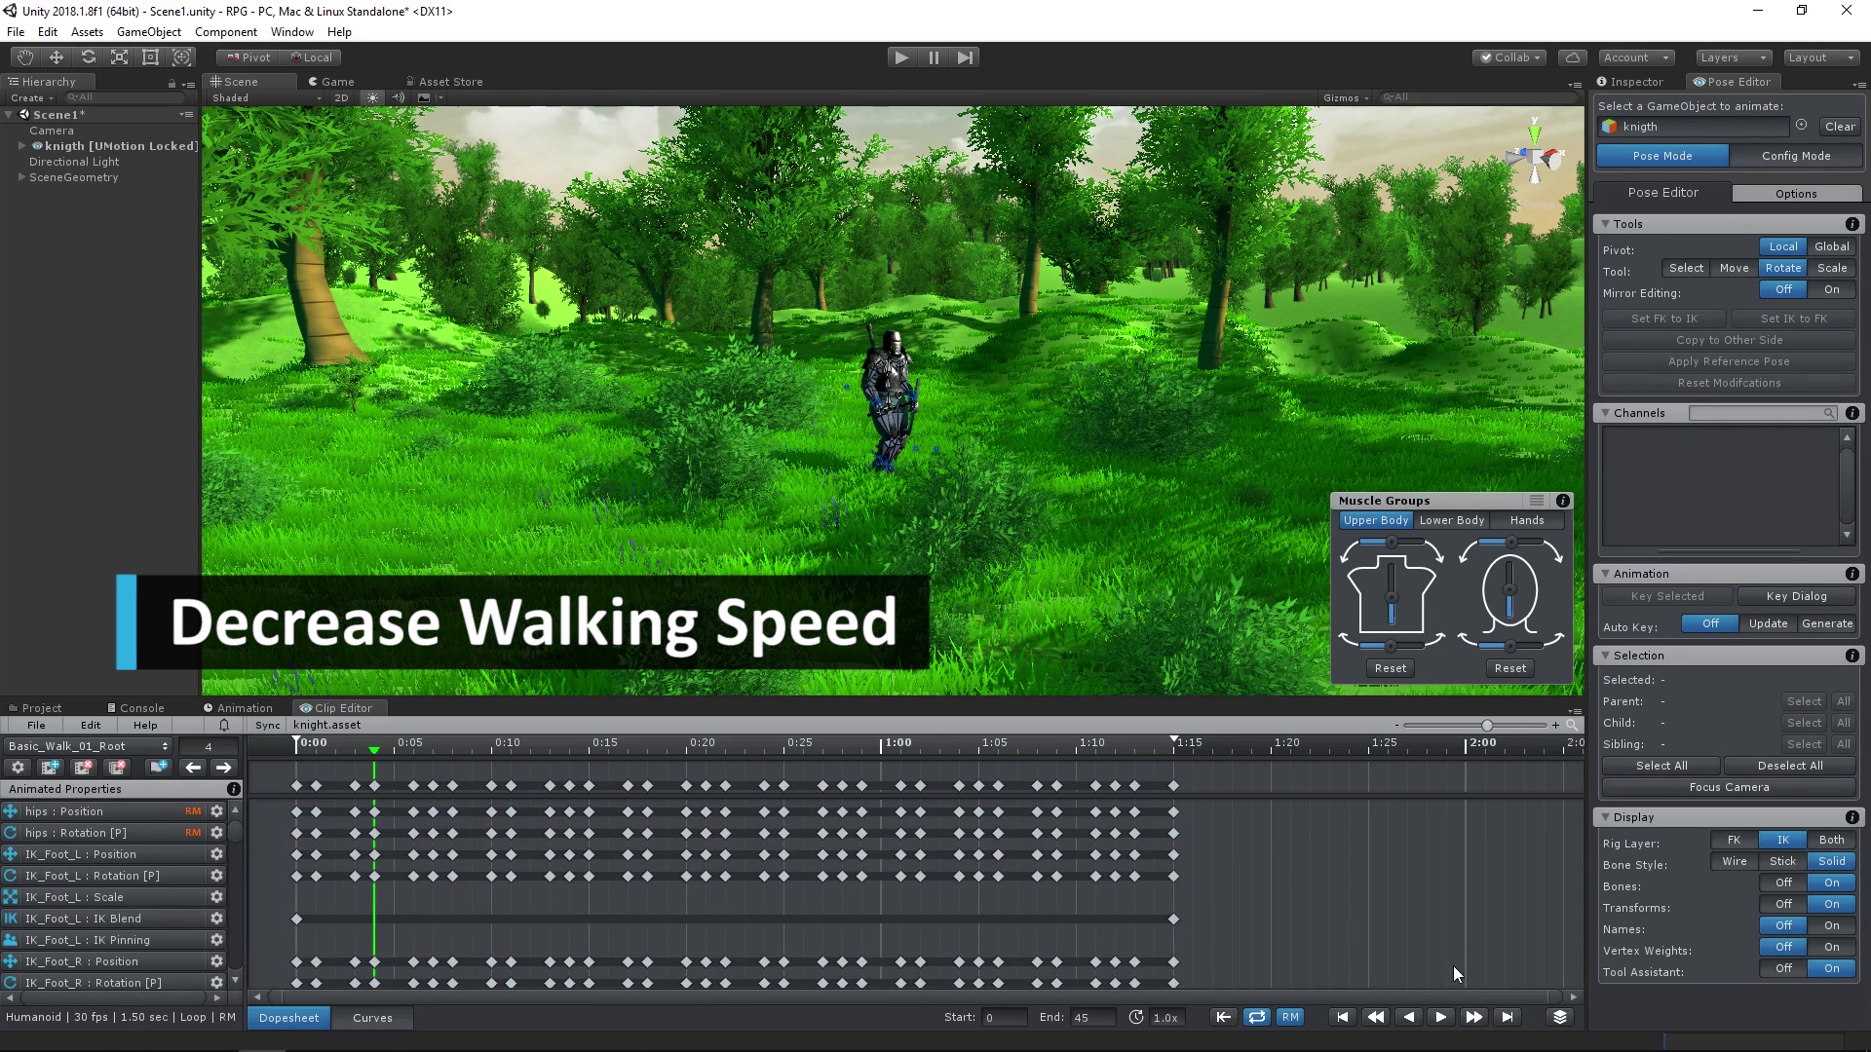
{"action": "left_click", "coordinate": [1441, 1018]}
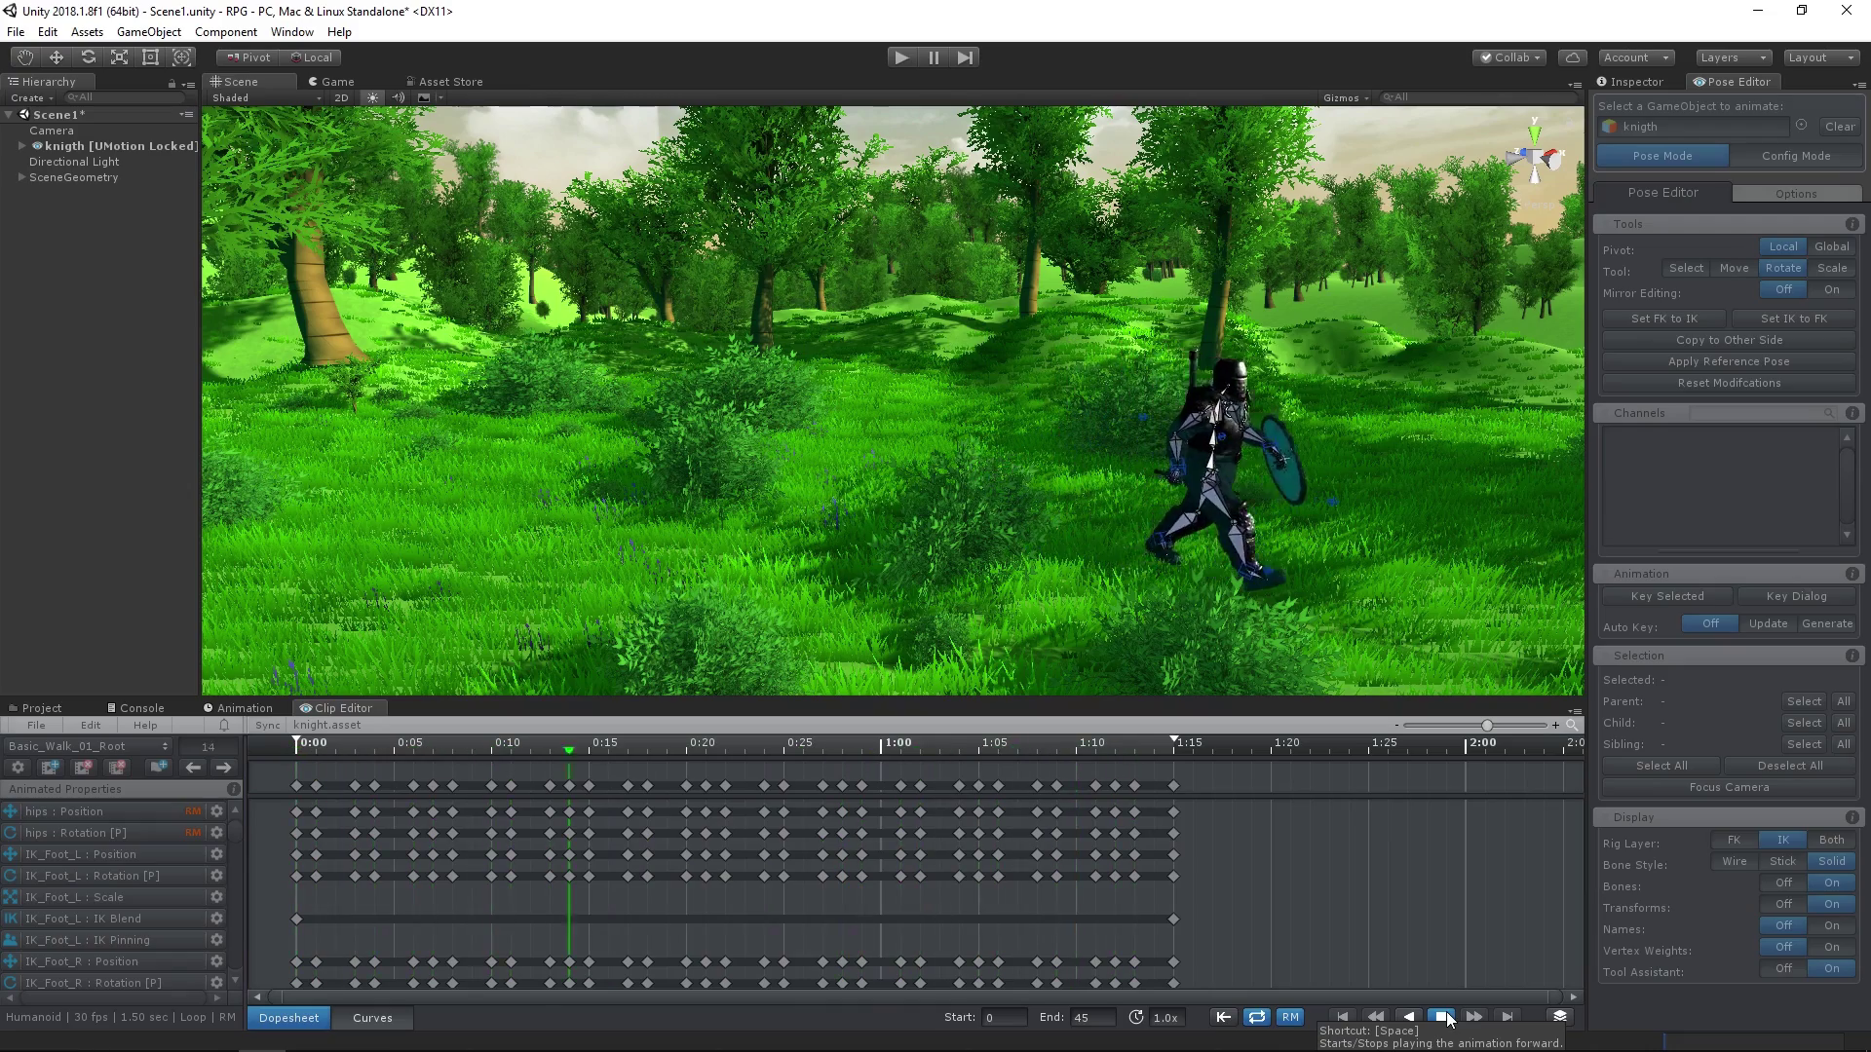
- Stop playback and create a layer named 'Hands Correction' with Override blending in the Layers panel
{"action": "left_click", "coordinate": [1441, 1017]}
{"action": "left_click", "coordinate": [1559, 1017]}
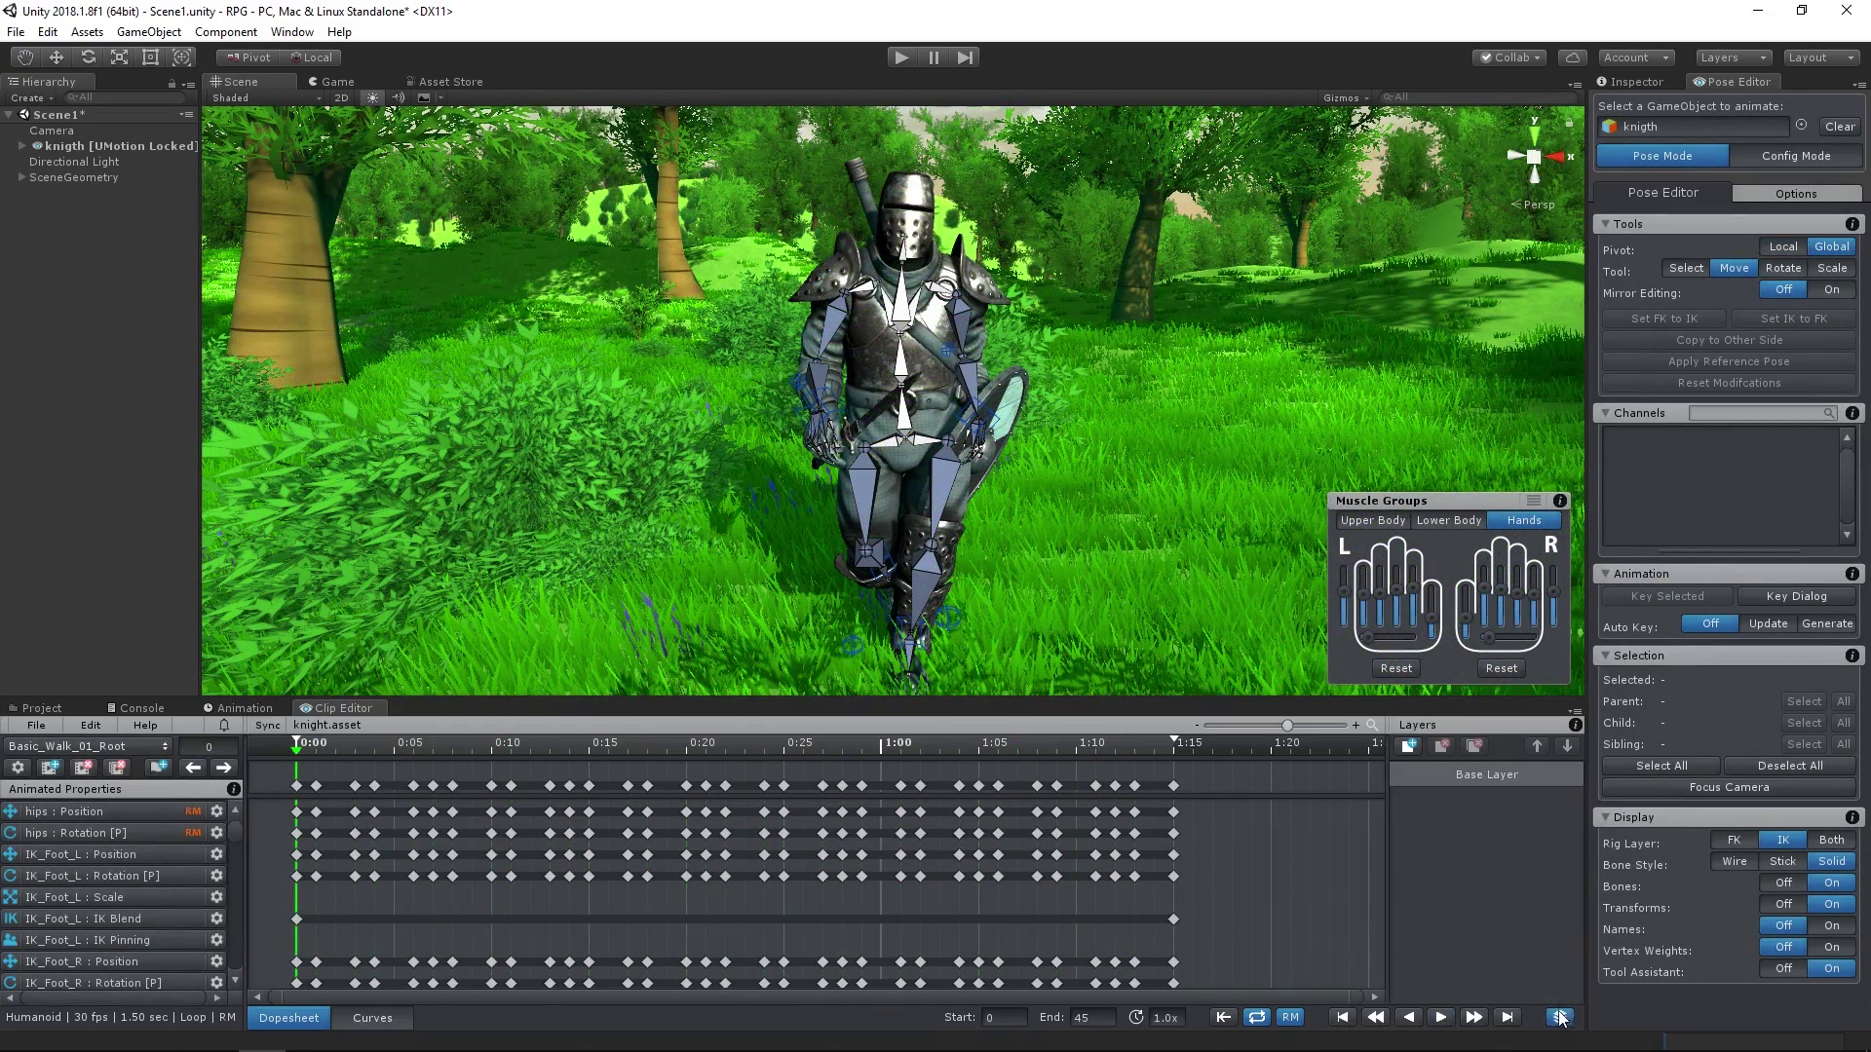
{"action": "left_click", "coordinate": [1410, 745]}
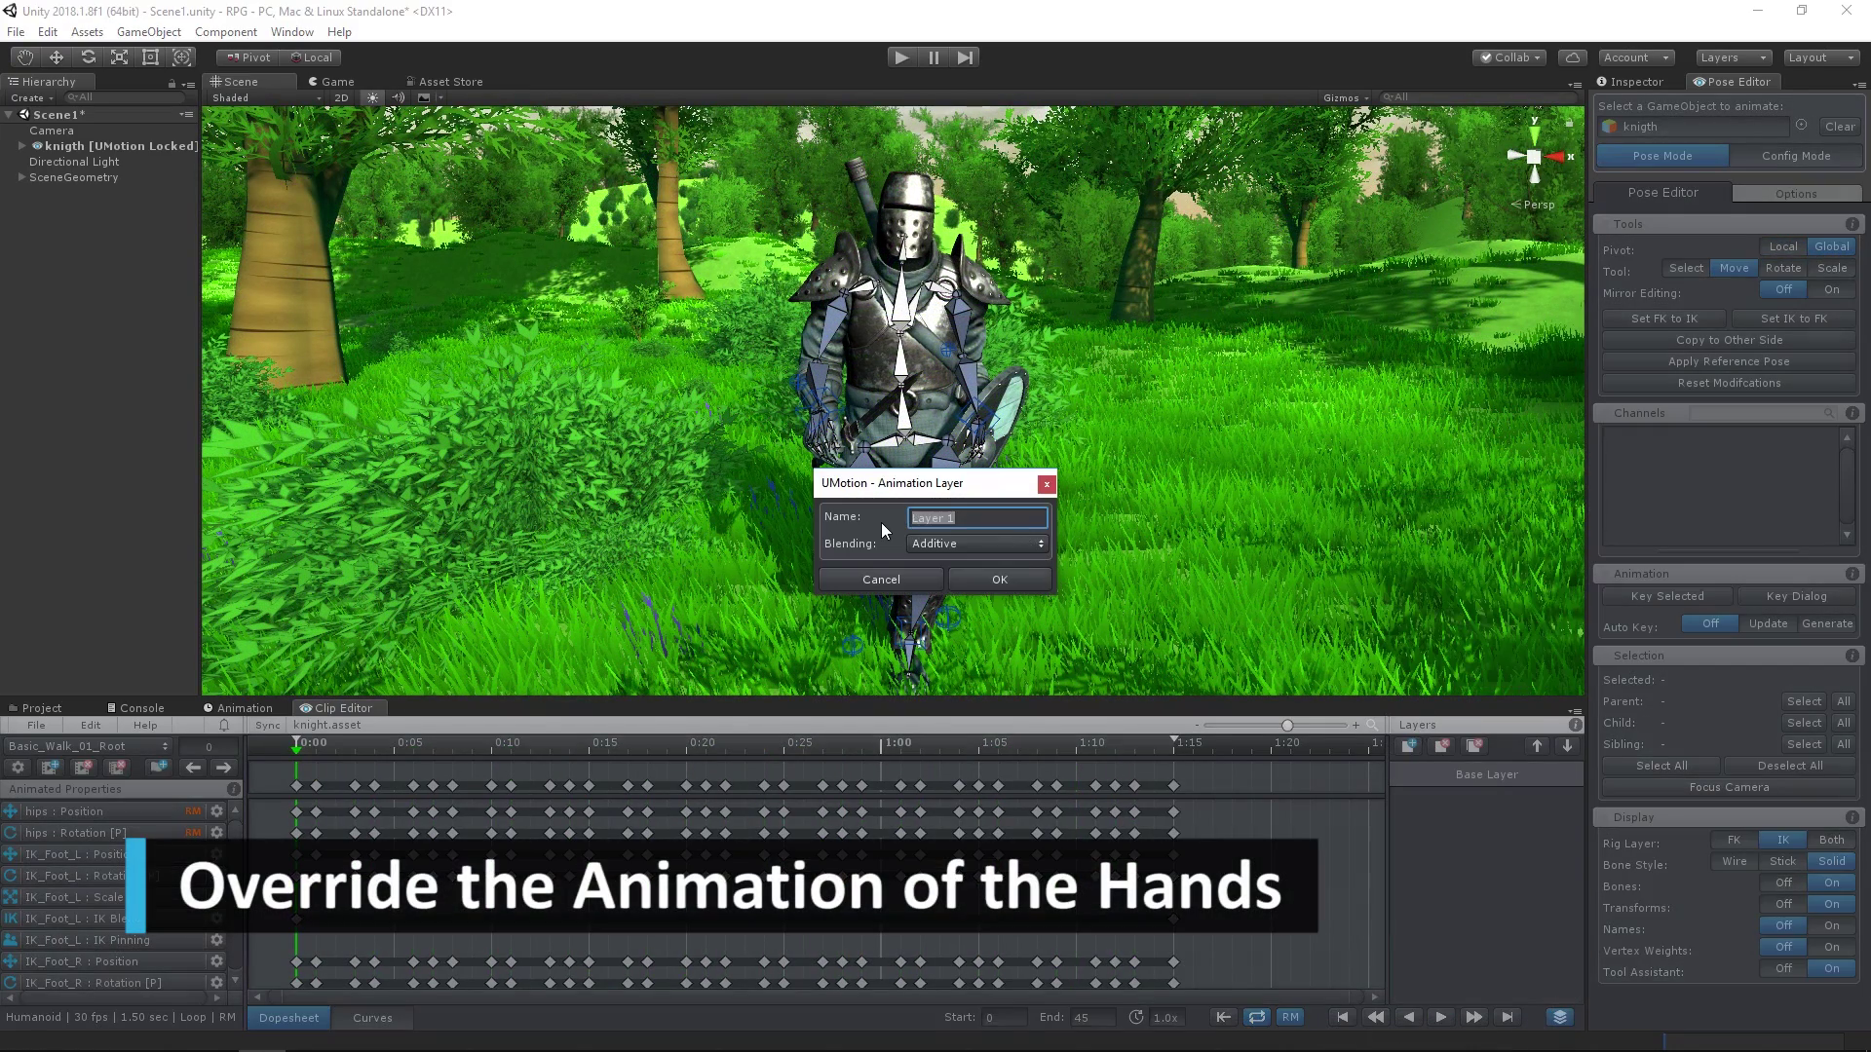
{"action": "type", "text": "Hands Correction"}
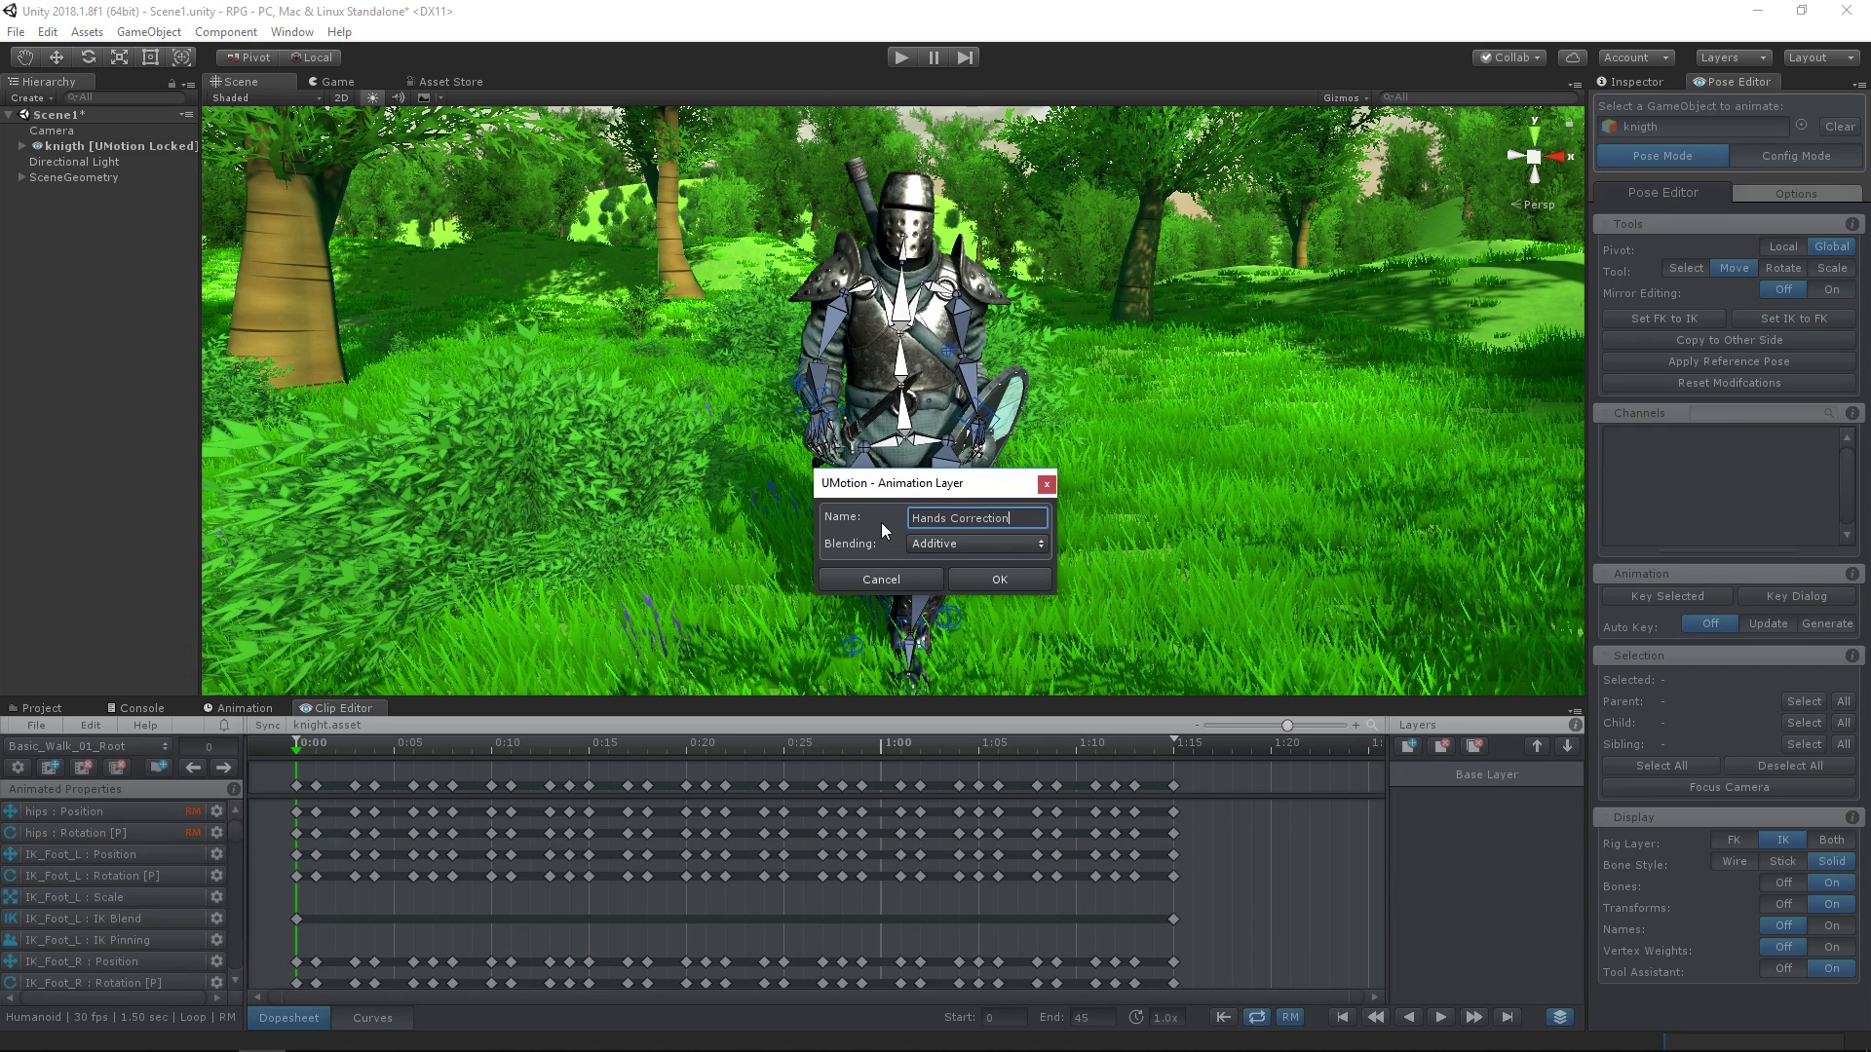
{"action": "left_click", "coordinate": [939, 541]}
{"action": "left_click", "coordinate": [968, 587]}
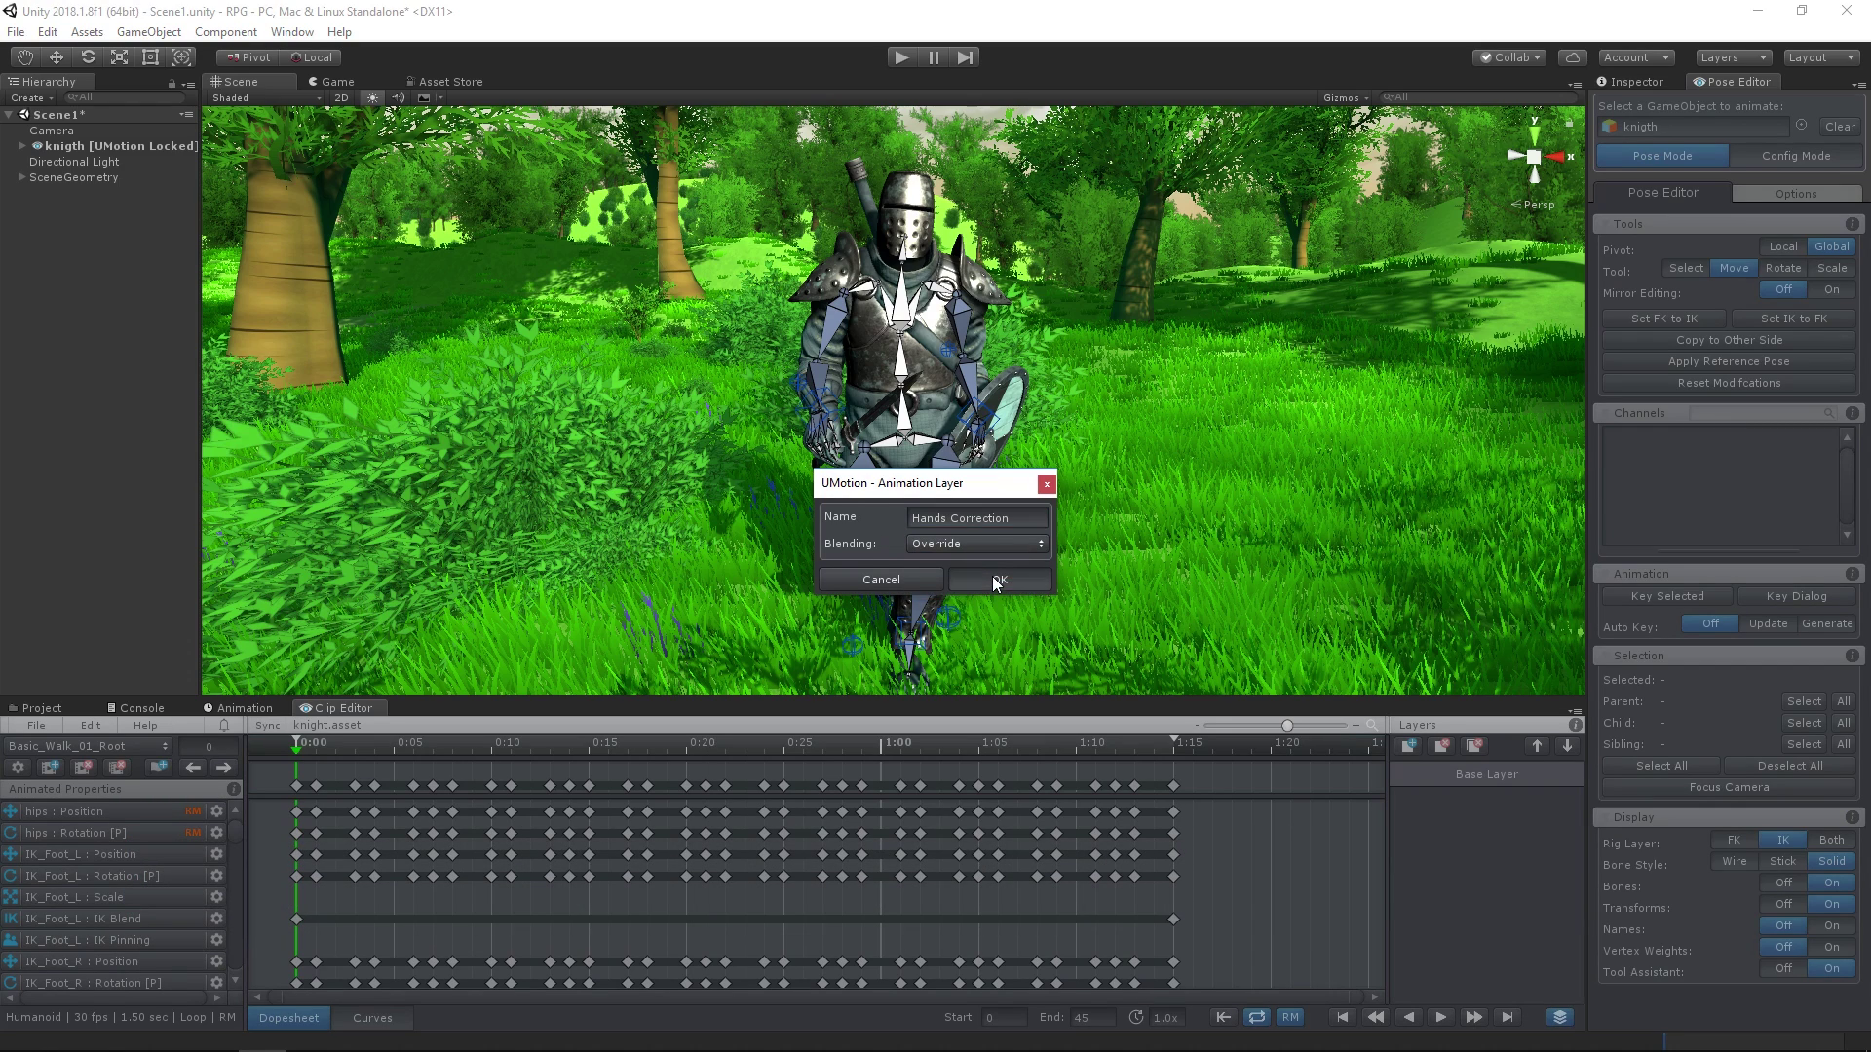
{"action": "left_click", "coordinate": [995, 582]}
- Select IK_Hand_L and raise the knight's left hand and shield
{"action": "left_click", "coordinate": [979, 417]}
{"action": "scroll", "coordinate": [980, 417], "scroll_direction": "up", "scroll_amount": 3}
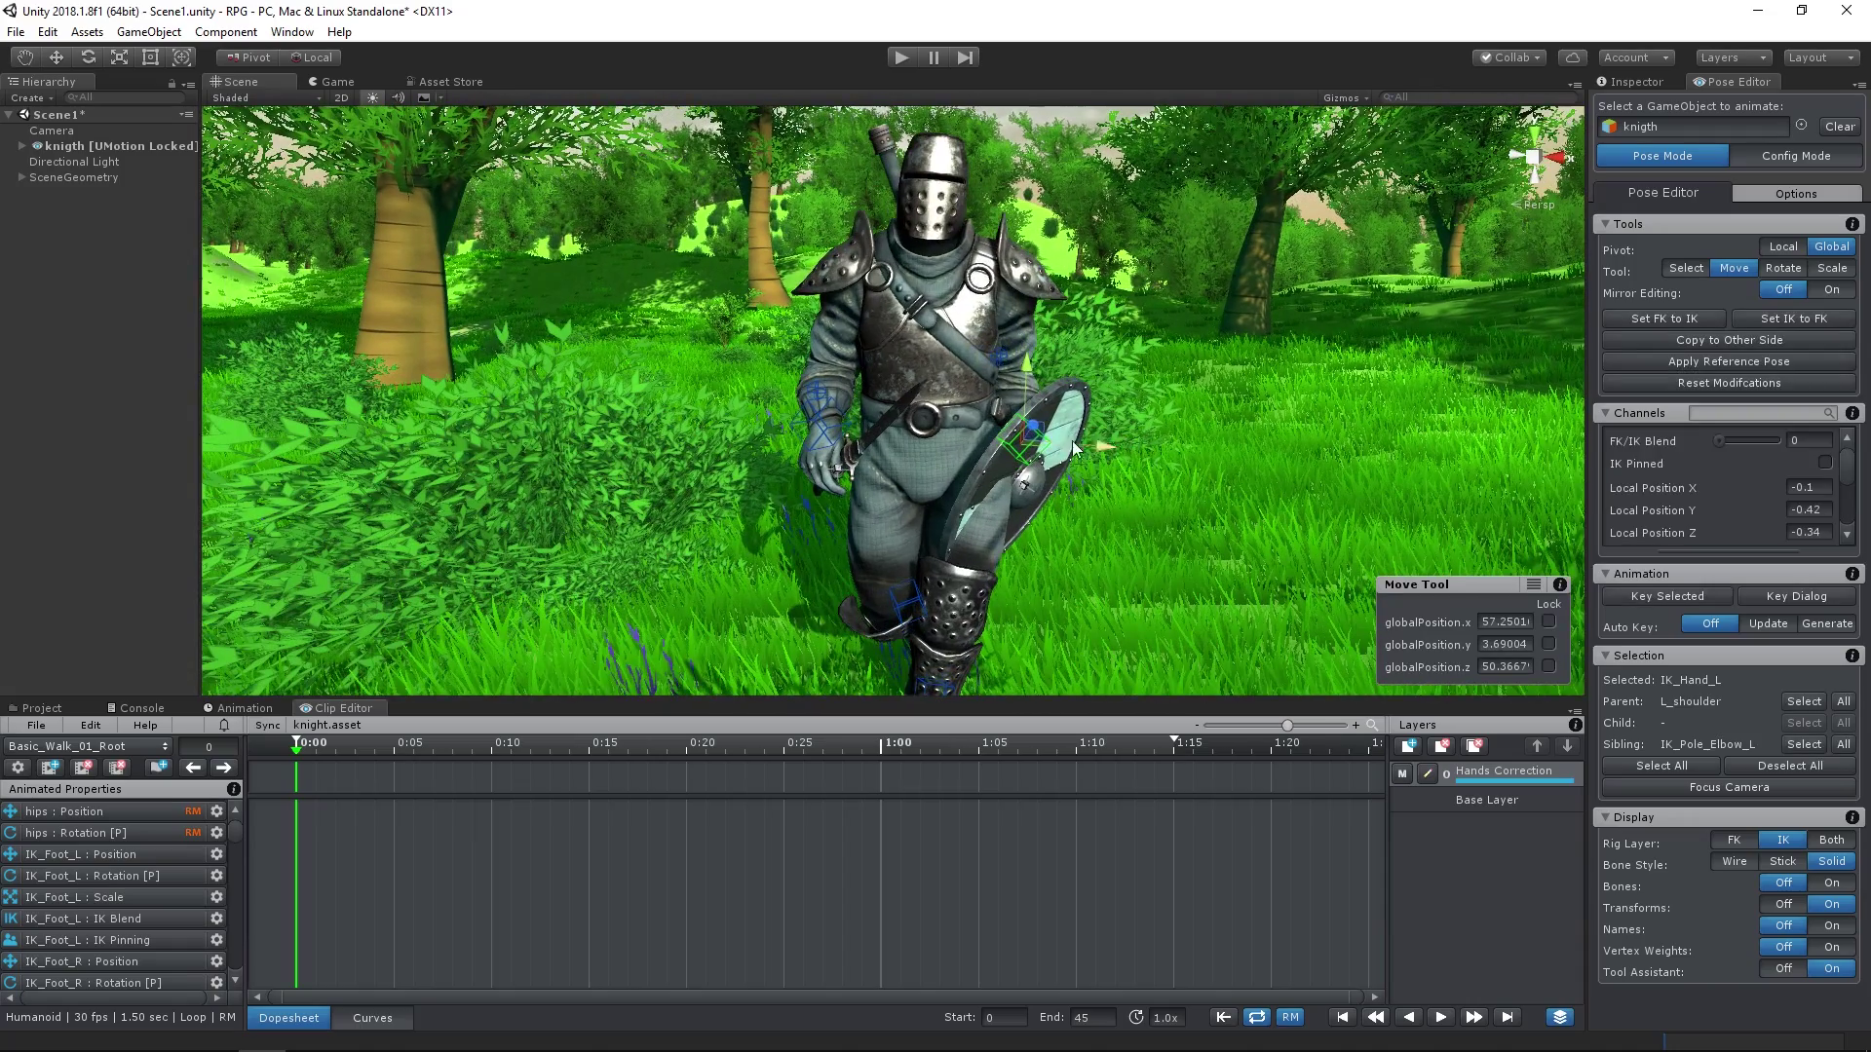
{"action": "left_click_drag", "start_coordinate": [1054, 445], "coordinate": [963, 343]}
{"action": "scroll", "coordinate": [1054, 336], "scroll_direction": "up", "scroll_amount": 3}
- Adjust the left elbow pole target from the side, then reselect the left hand IK target
{"action": "key", "text": "e"}
{"action": "scroll", "coordinate": [852, 395], "scroll_direction": "down", "scroll_amount": 5}
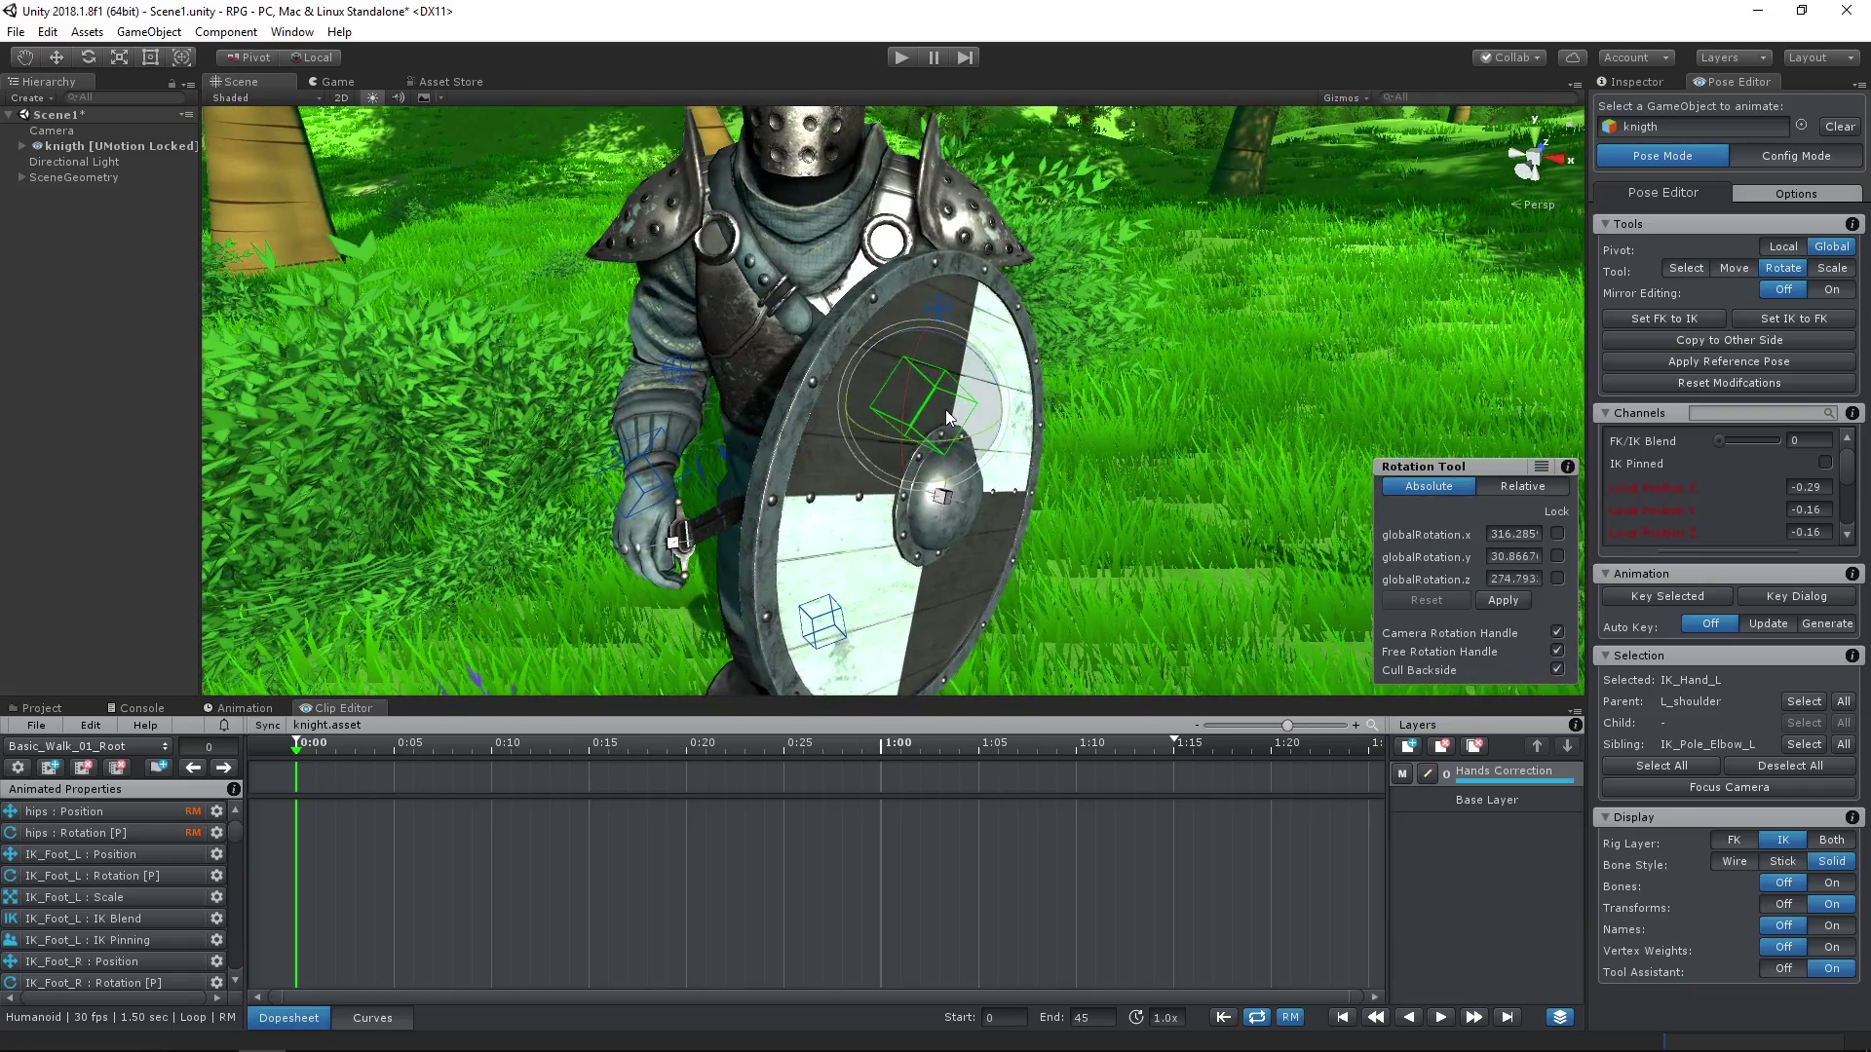
{"action": "key", "text": "w"}
{"action": "left_click_drag", "start_coordinate": [949, 422], "coordinate": [892, 195], "text": "alt"}
{"action": "left_click", "coordinate": [970, 343]}
{"action": "left_click", "coordinate": [911, 391]}
- Rotate the left hand on its local axes so the shield turns in front of the body
{"action": "key", "text": "e"}
{"action": "key", "text": "x"}
{"action": "left_click", "coordinate": [1146, 398]}
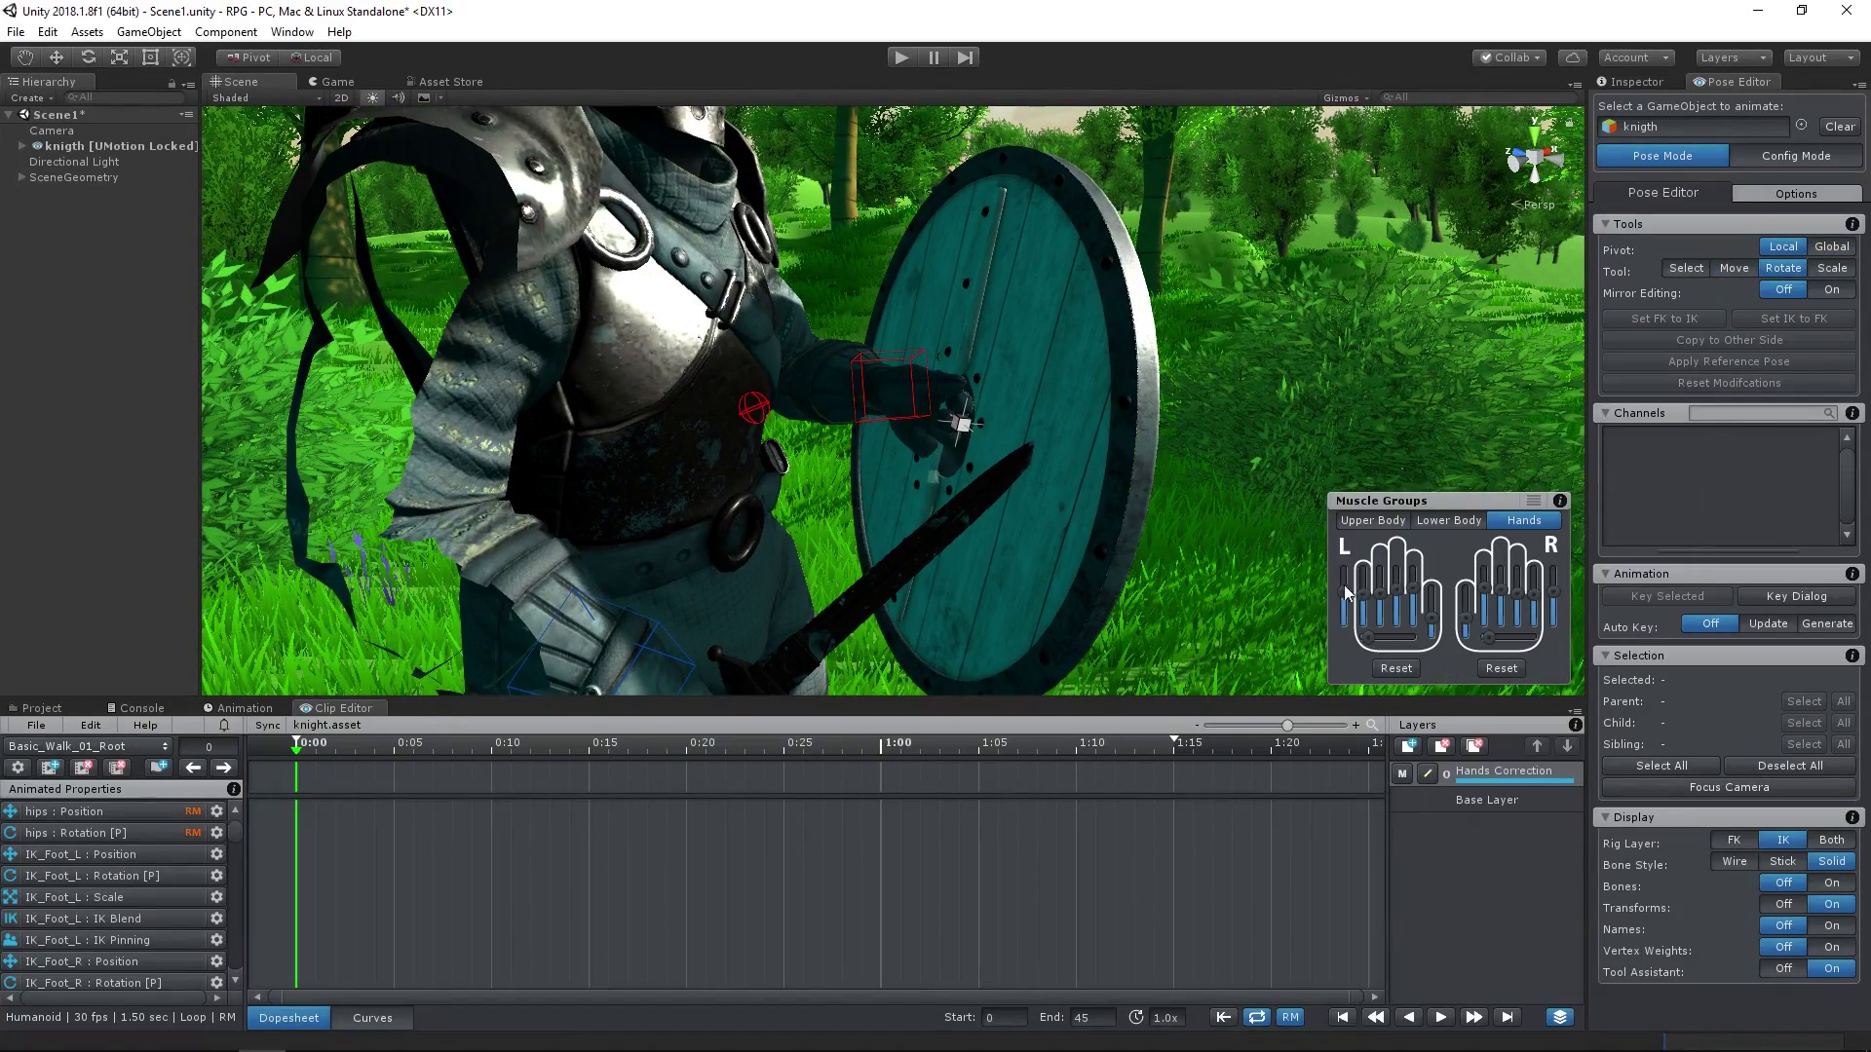
{"action": "left_click", "coordinate": [959, 426]}
{"action": "key", "text": "w"}
{"action": "left_click", "coordinate": [952, 430]}
{"action": "left_click_drag", "start_coordinate": [952, 429], "coordinate": [901, 382], "text": "alt"}
- Move and rotate IK_Hand_R, then curl the right hand's fingers with its Muscle Groups slider
{"action": "left_click", "coordinate": [882, 480]}
{"action": "key", "text": "w"}
{"action": "key", "text": "e"}
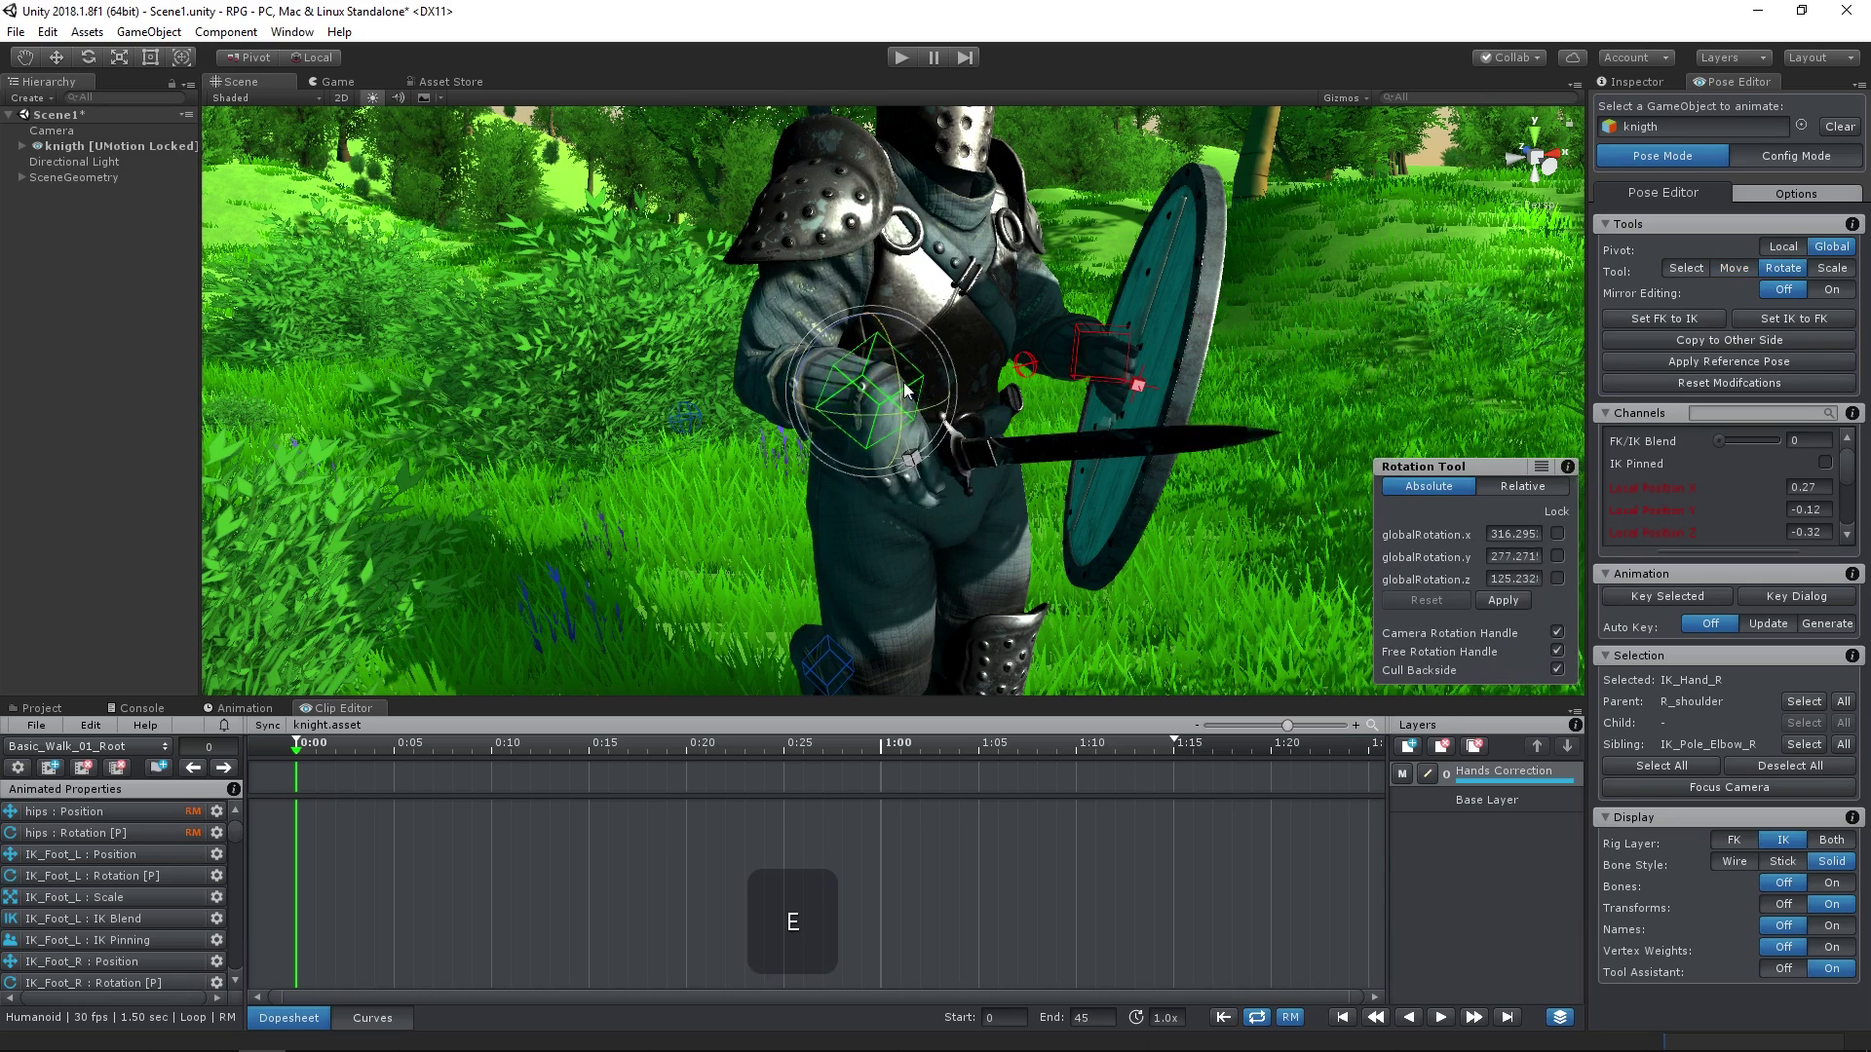
{"action": "left_click_drag", "start_coordinate": [867, 149], "coordinate": [840, 330], "text": "alt"}
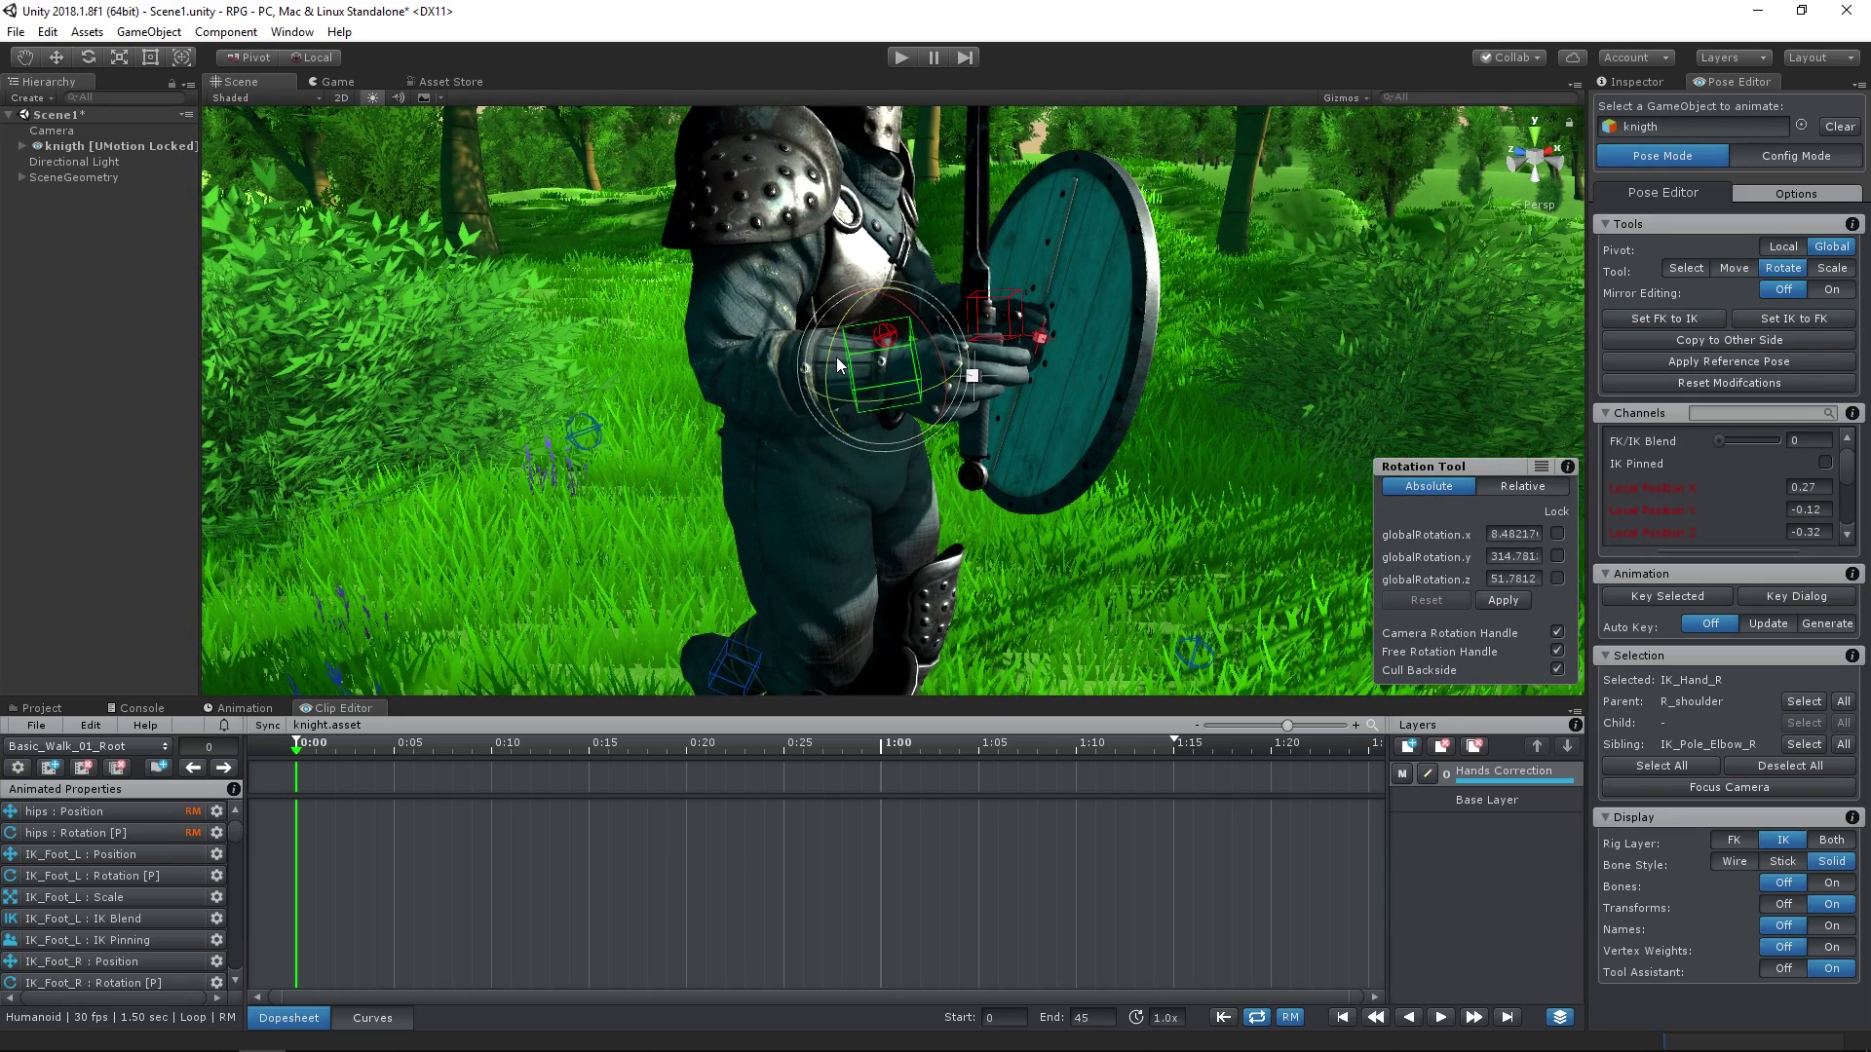
{"action": "left_click", "coordinate": [836, 355]}
{"action": "left_click_drag", "start_coordinate": [1548, 590], "coordinate": [1553, 604]}
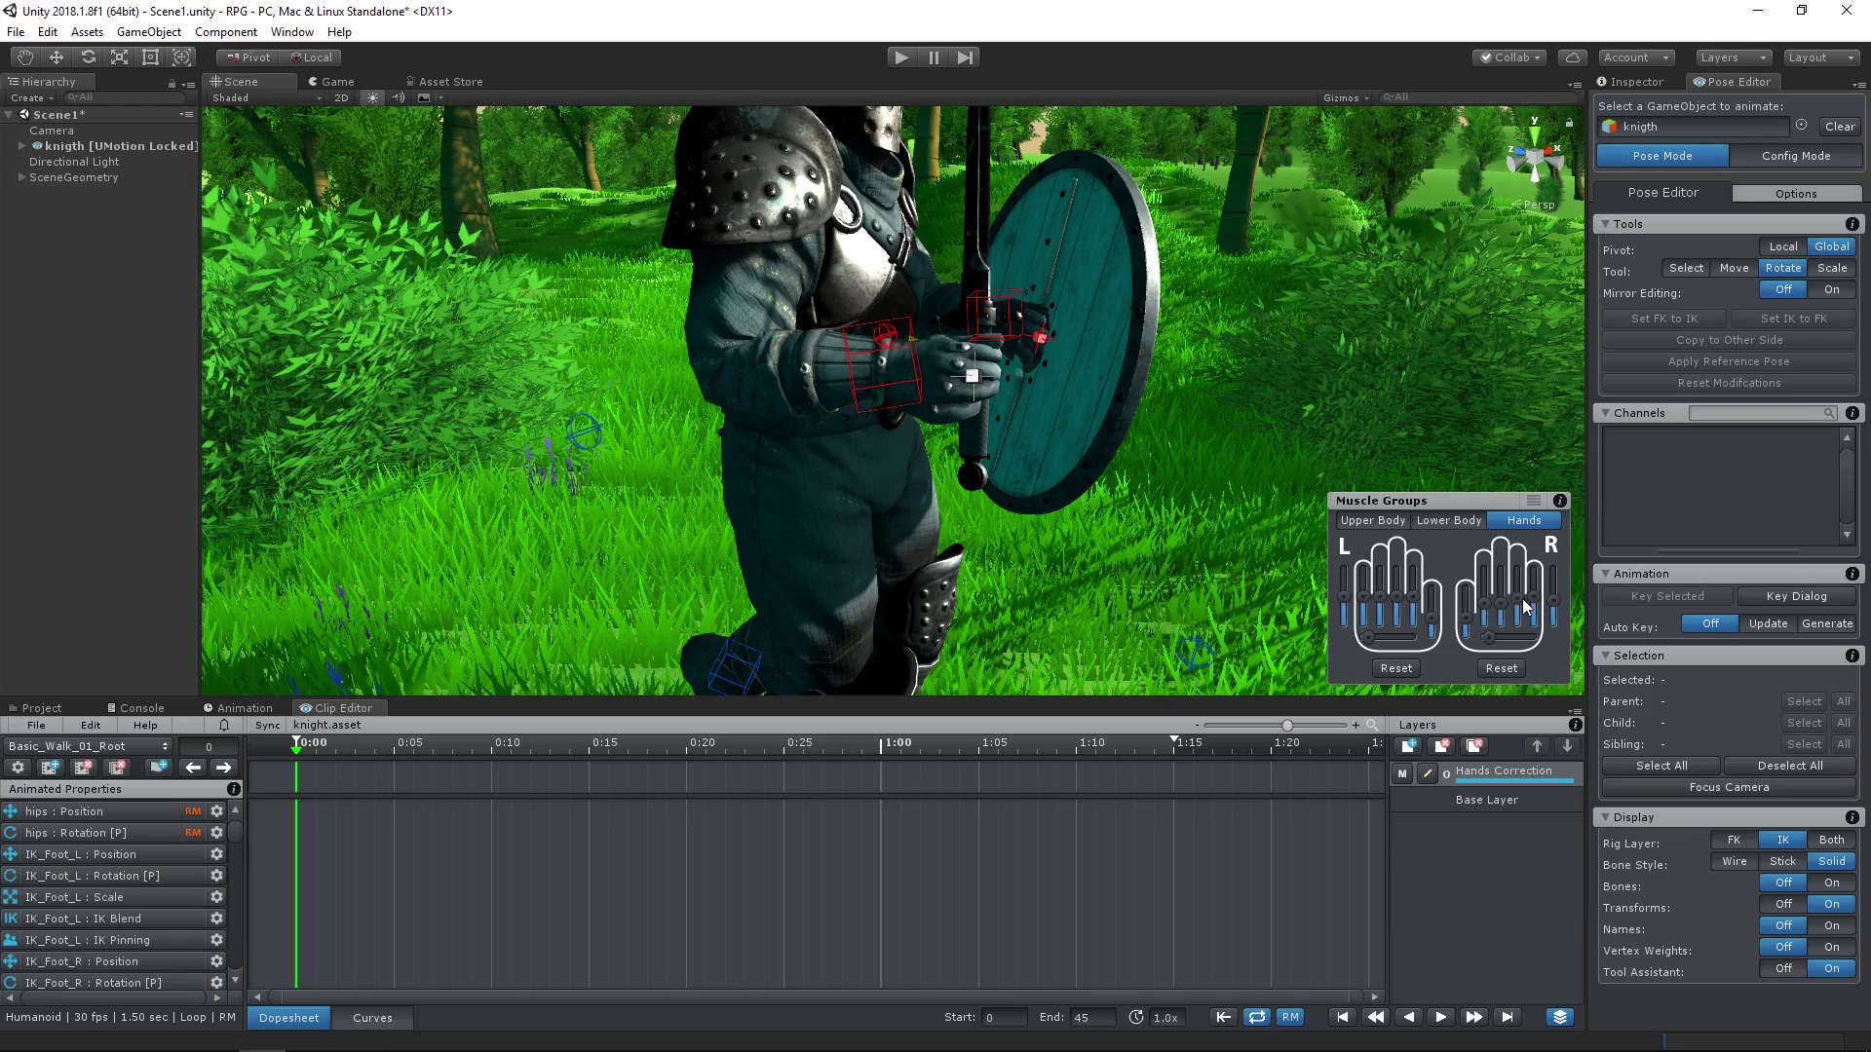
- Move the dagger in Local pivot to about -0.04, 0.04, -0.11 in the right grip
{"action": "left_click_drag", "start_coordinate": [1306, 468], "coordinate": [994, 428], "text": "alt"}
{"action": "left_click", "coordinate": [1013, 438]}
{"action": "key", "text": "w"}
{"action": "key", "text": "x"}
{"action": "scroll", "coordinate": [999, 421], "scroll_direction": "up", "scroll_amount": 3}
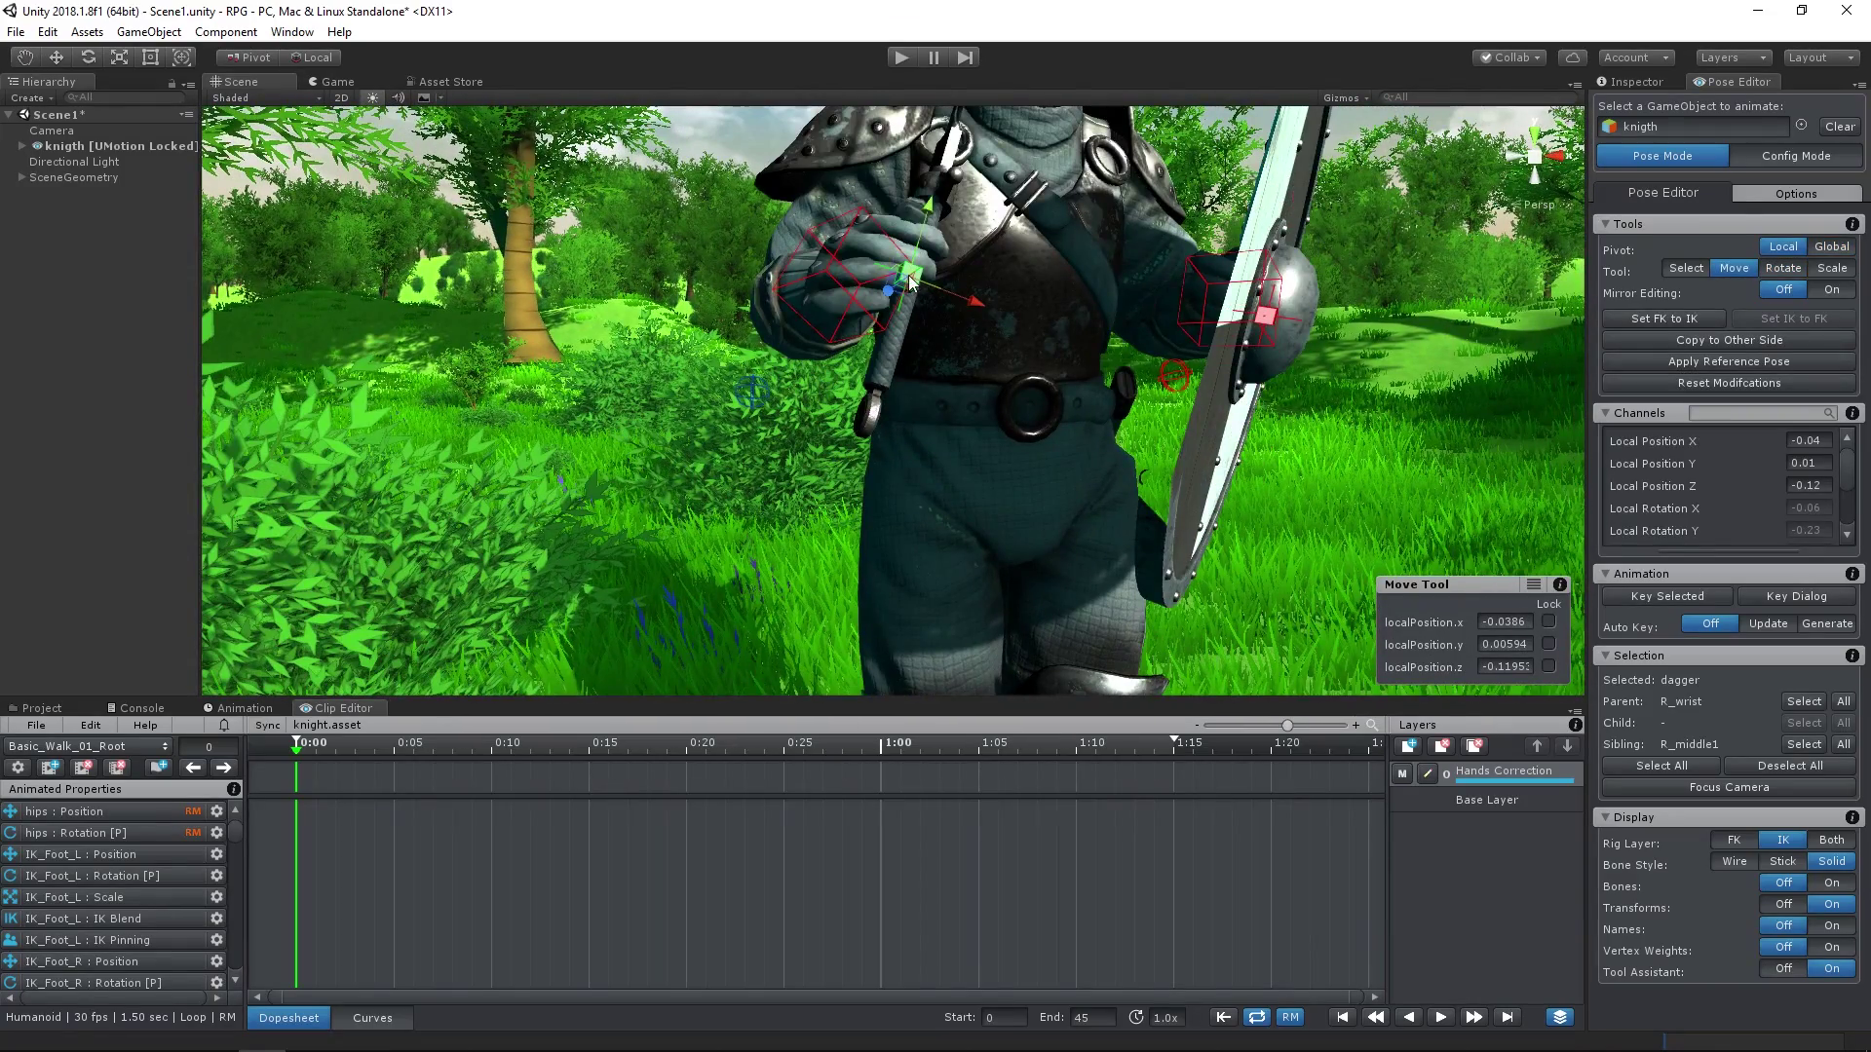
{"action": "key", "text": "t"}
{"action": "left_click_drag", "start_coordinate": [911, 283], "coordinate": [866, 272]}
{"action": "left_click", "coordinate": [876, 368]}
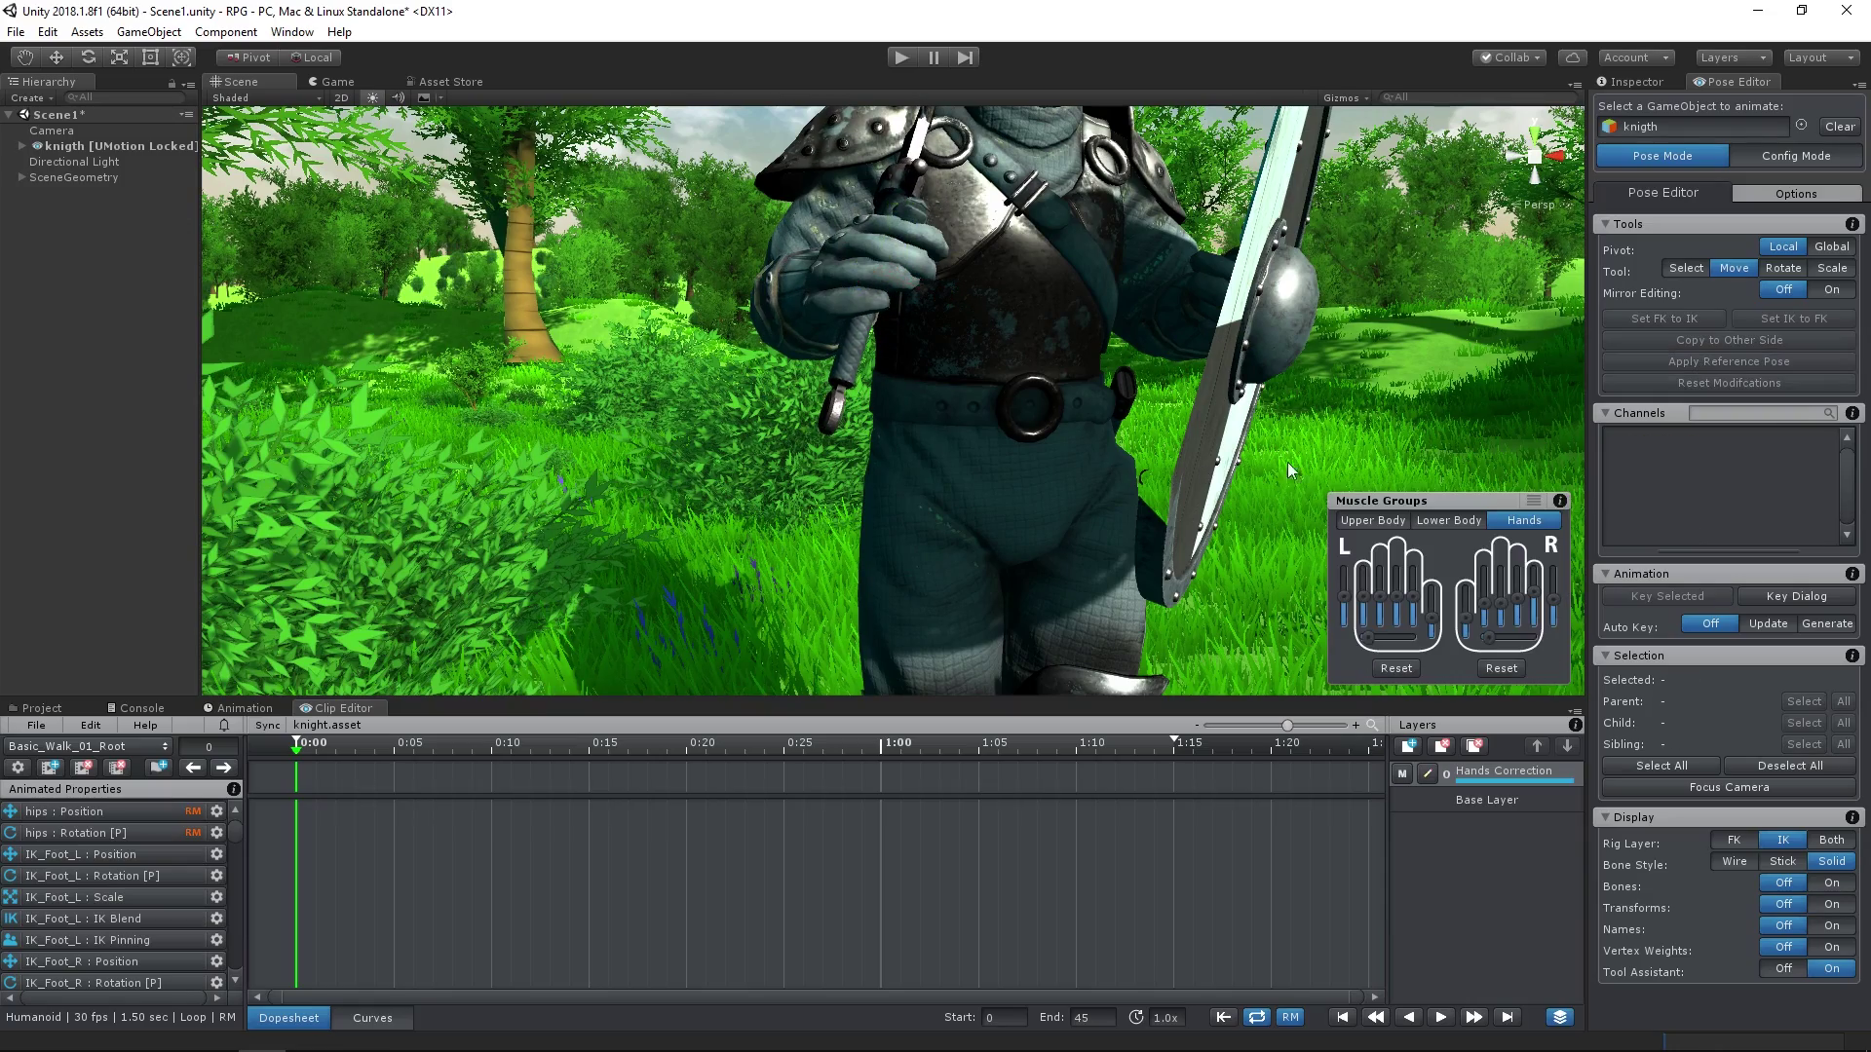
{"action": "scroll", "coordinate": [1153, 411], "scroll_direction": "down", "scroll_amount": 5}
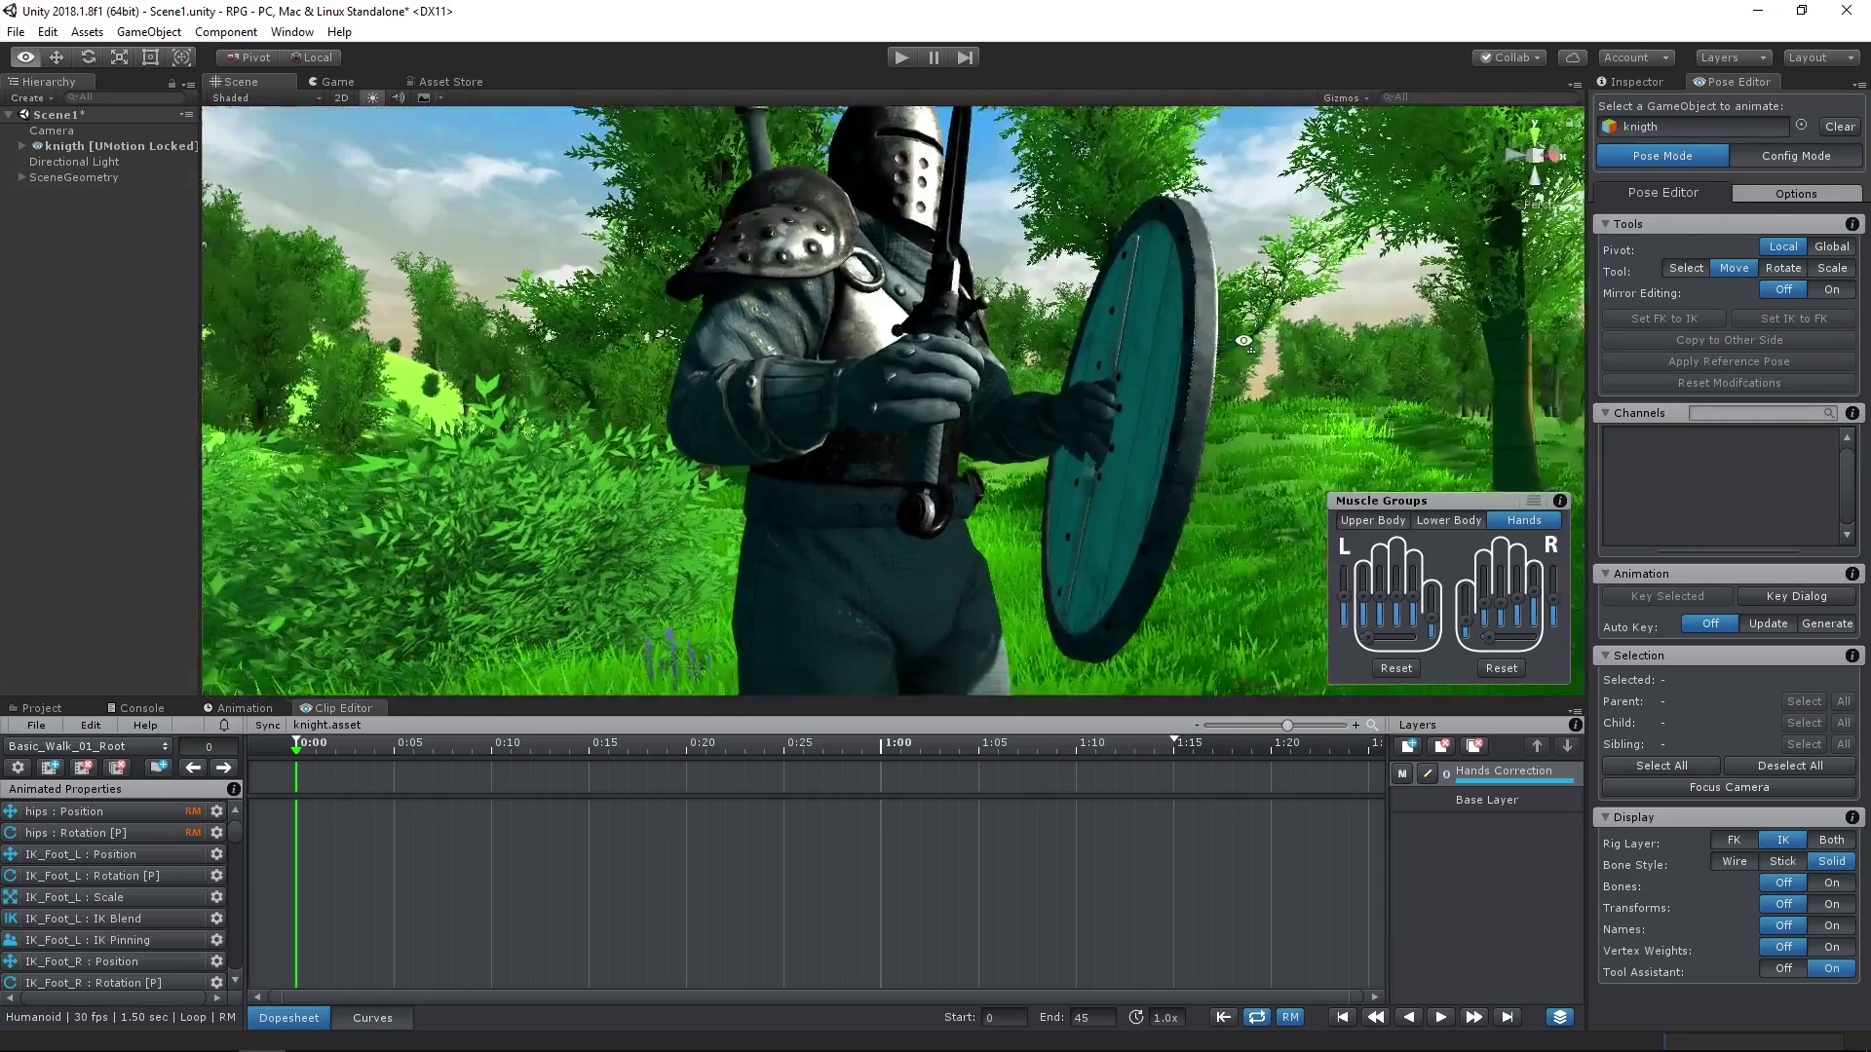
{"action": "left_click_drag", "start_coordinate": [1072, 419], "coordinate": [1154, 411], "text": "alt"}
{"action": "scroll", "coordinate": [1154, 411], "scroll_direction": "up", "scroll_amount": 3}
- Key all of the knight's bones at frame 0 on the Hands Correction layer
{"action": "key", "text": "t"}
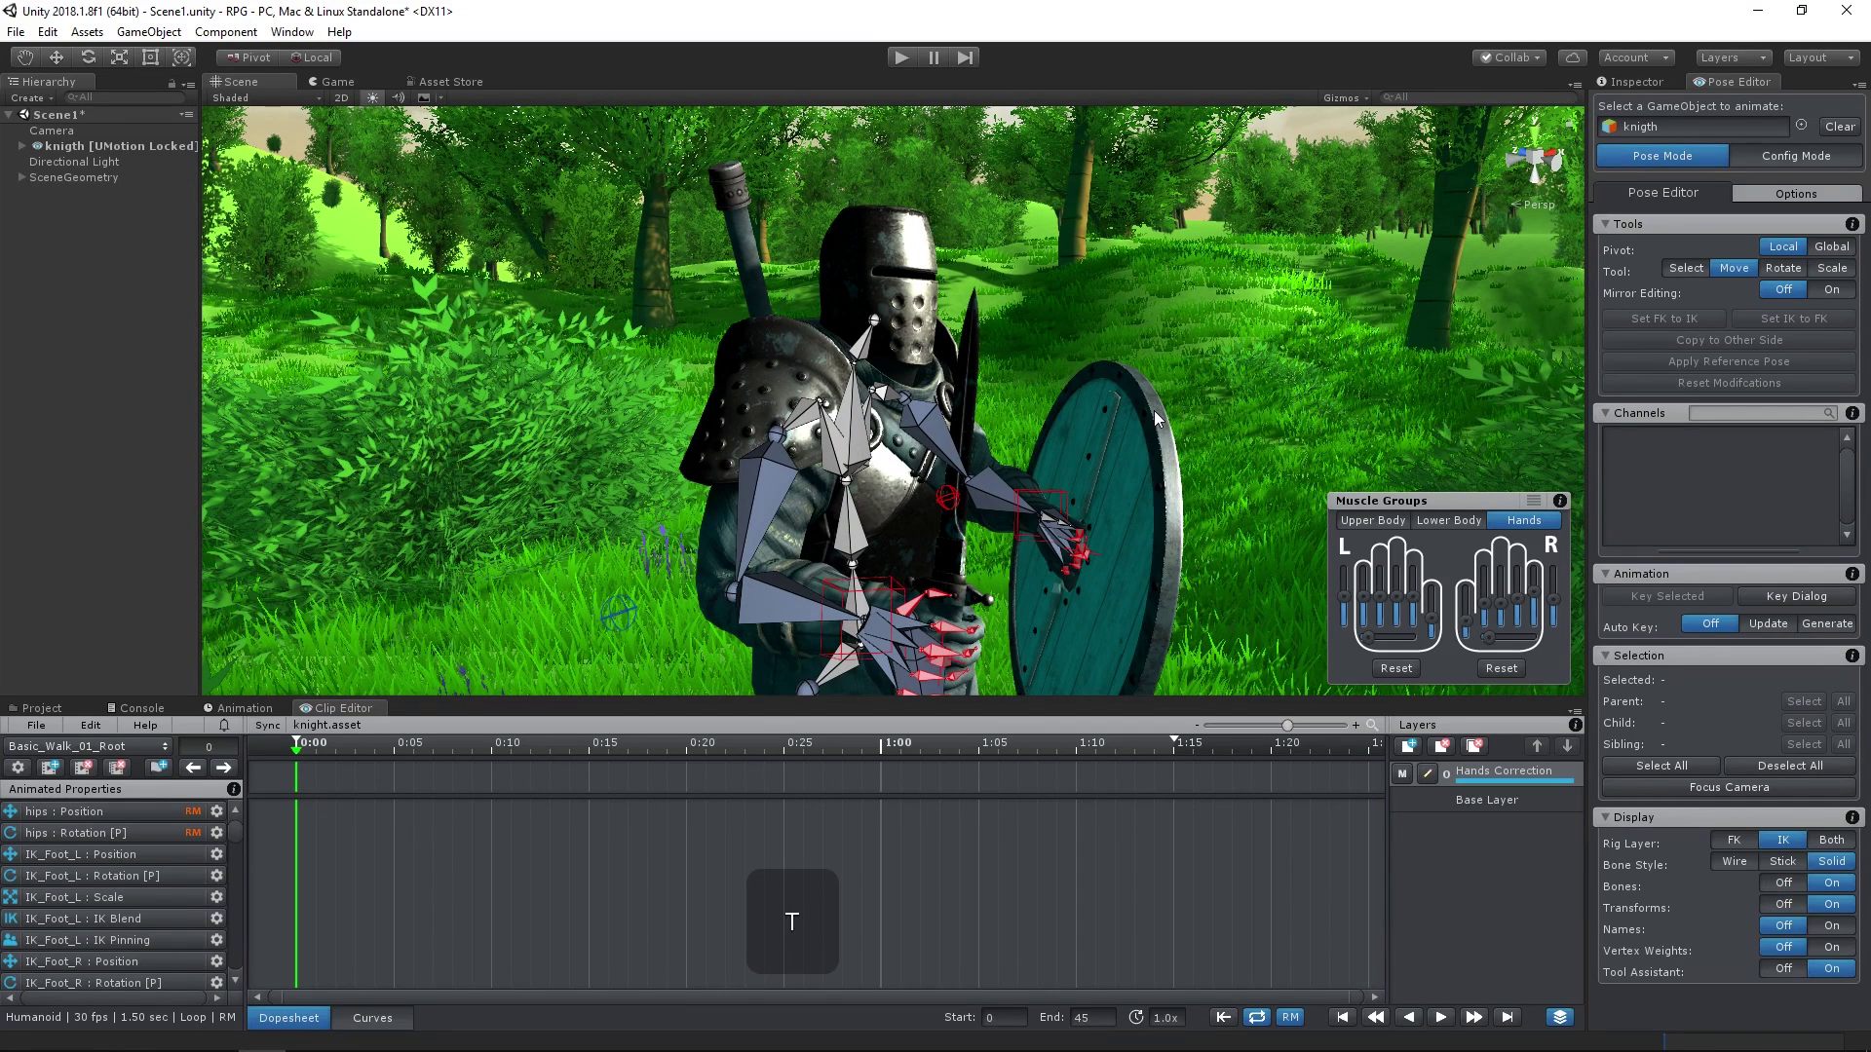
{"action": "key", "text": "ctrl+a"}
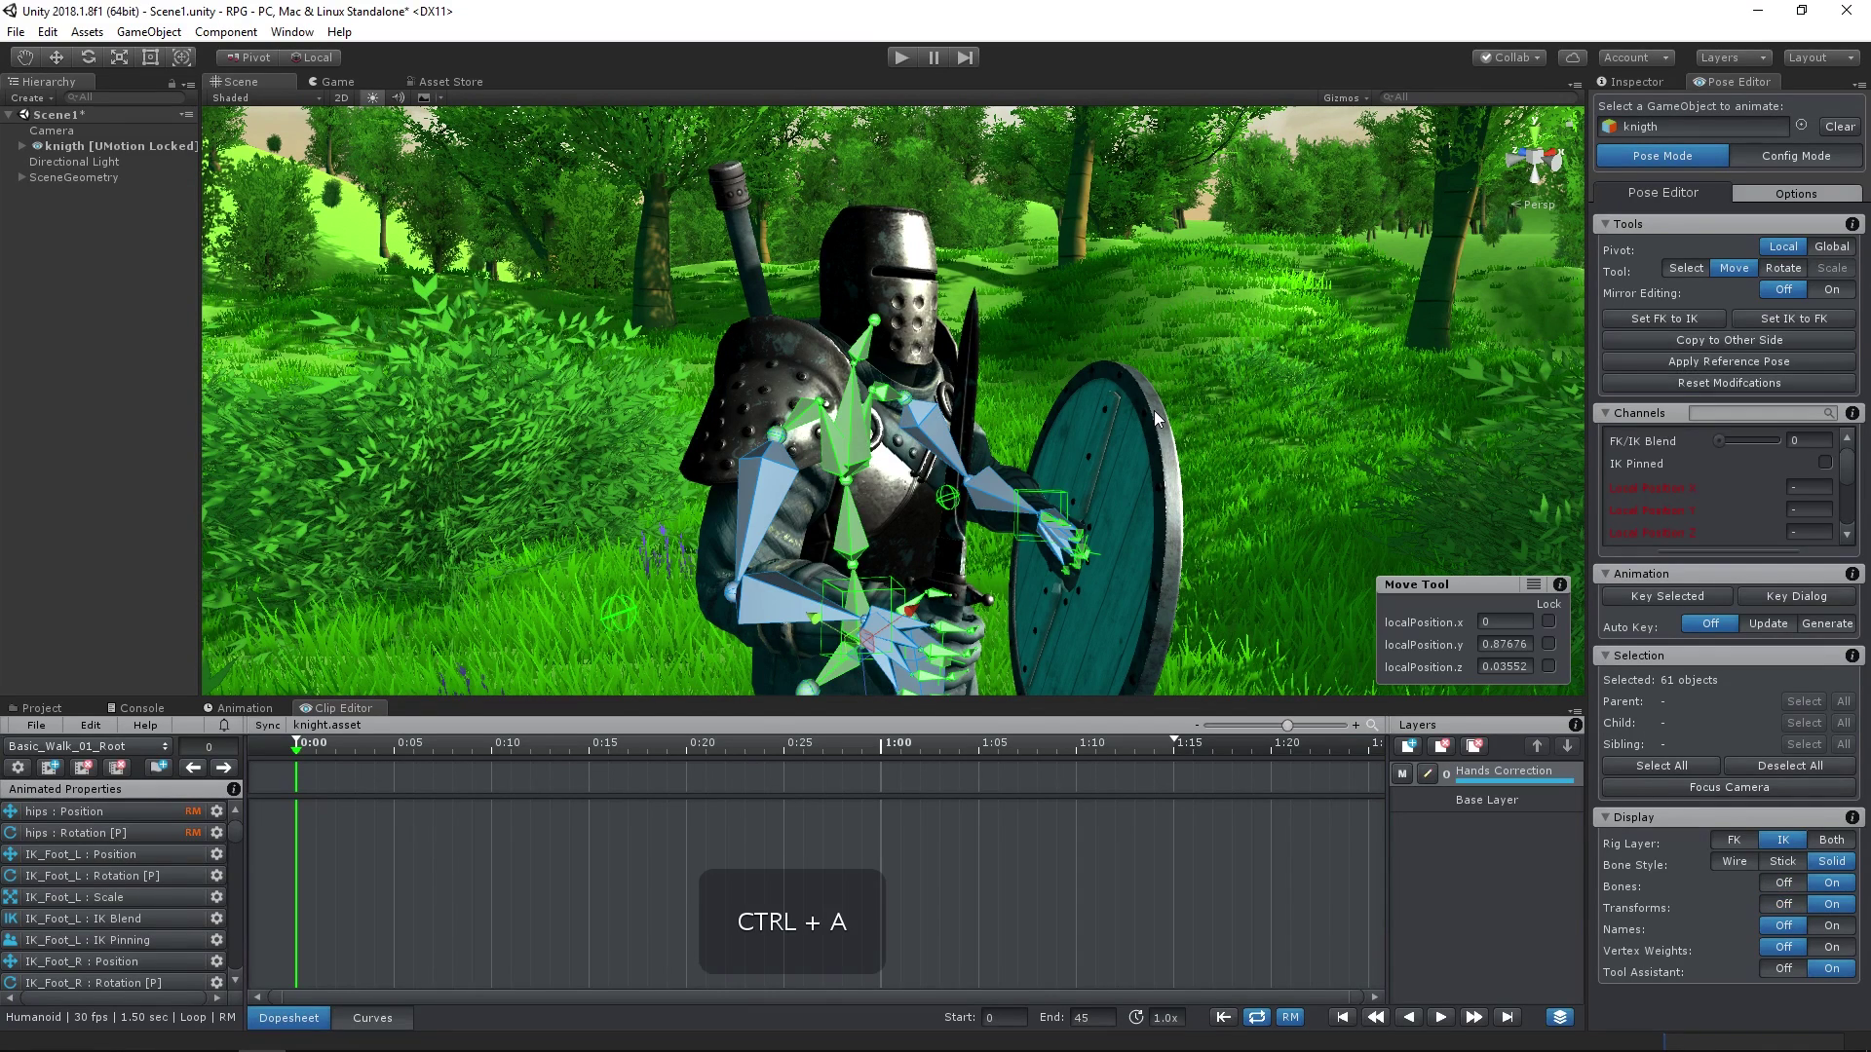
{"action": "left_click", "coordinate": [1687, 595]}
{"action": "left_click", "coordinate": [1726, 611]}
{"action": "left_click", "coordinate": [1236, 411]}
- Hide the bones and play back the slowed, hand-corrected walk clip
{"action": "left_click_drag", "start_coordinate": [1241, 412], "coordinate": [974, 397], "text": "alt"}
{"action": "key", "text": "b"}
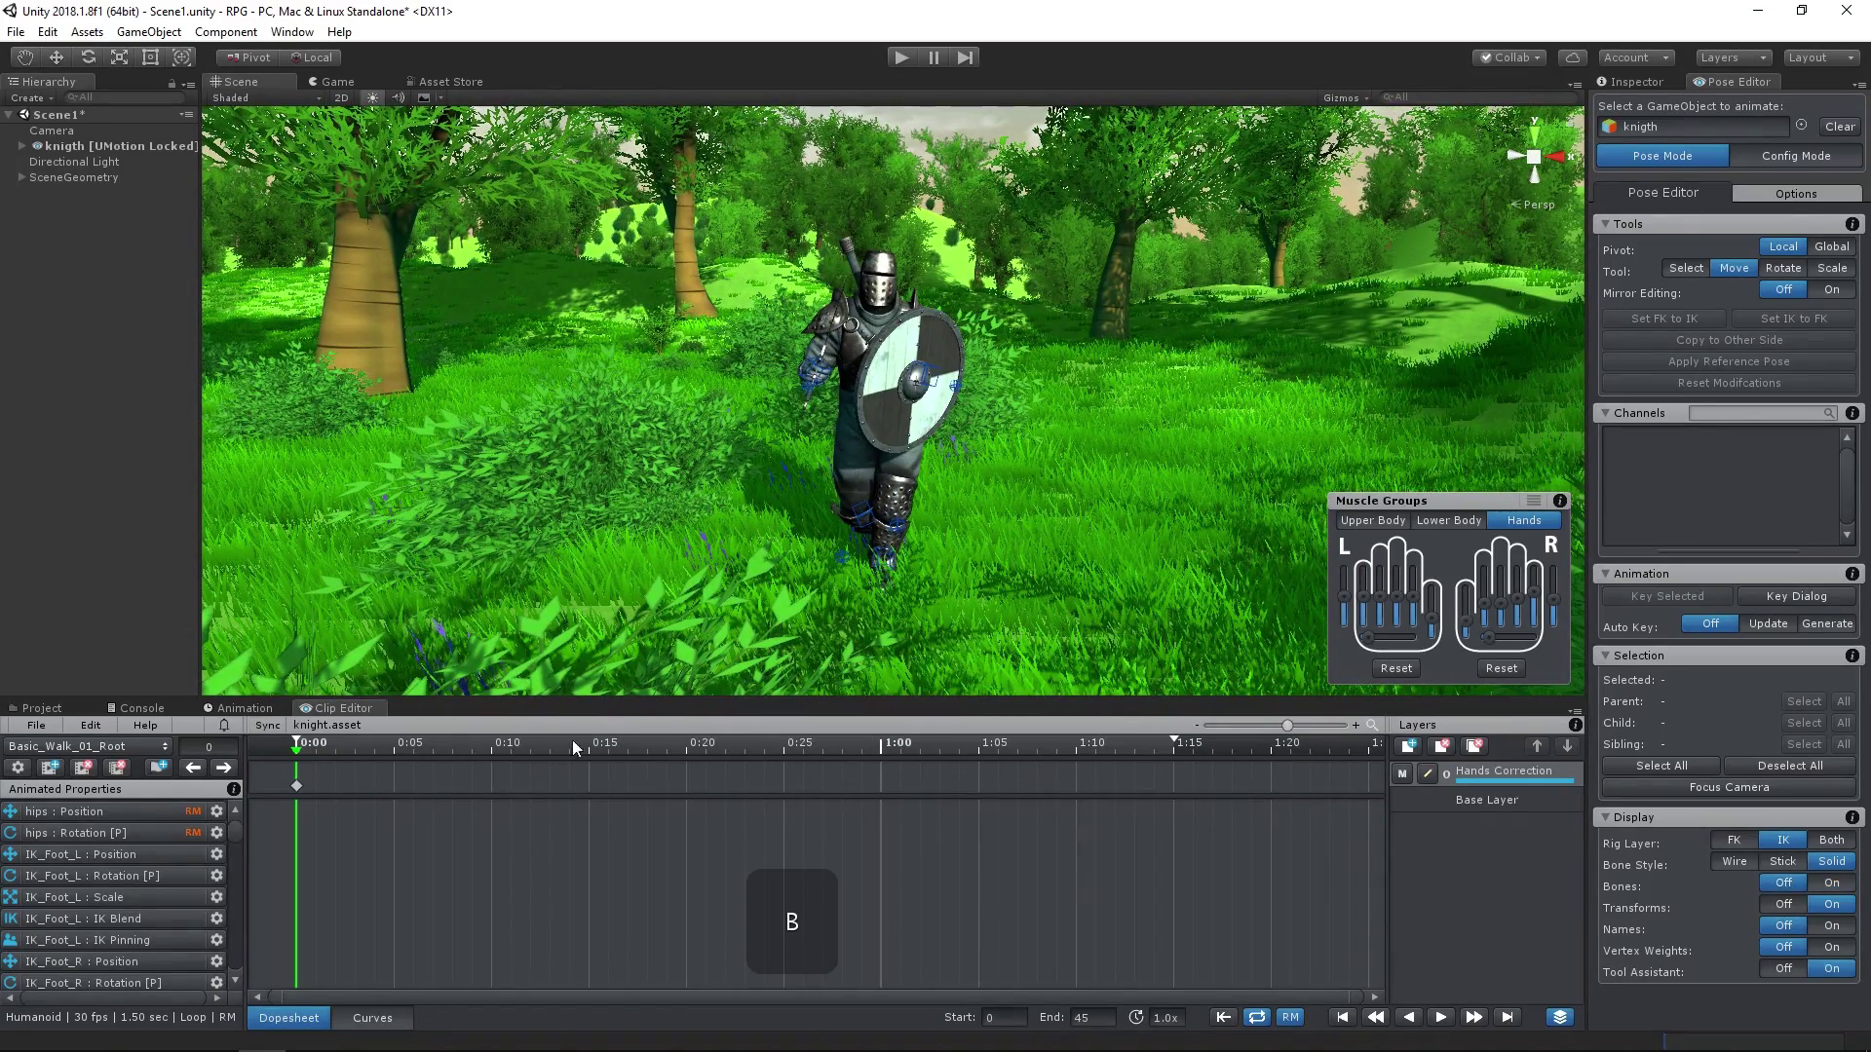
{"action": "left_click", "coordinate": [1439, 1017]}
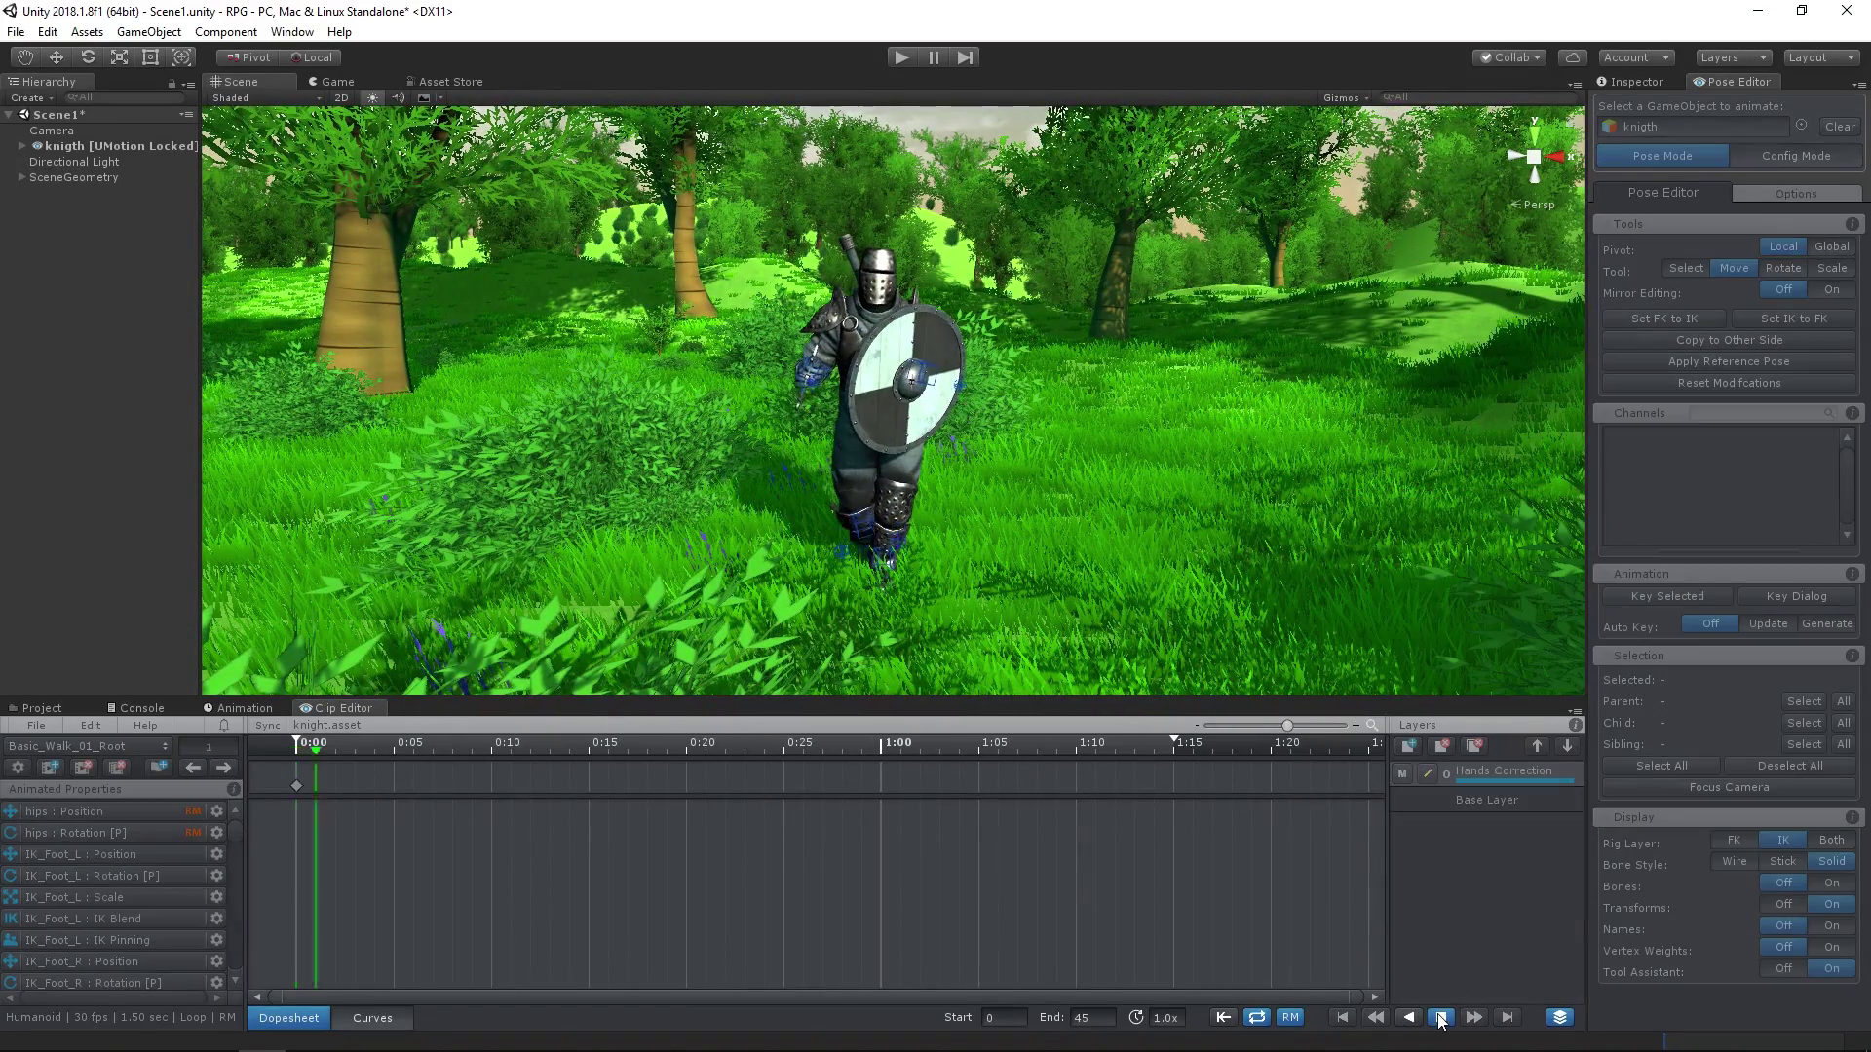
{"action": "scroll", "coordinate": [1237, 488], "scroll_direction": "down", "scroll_amount": 3}
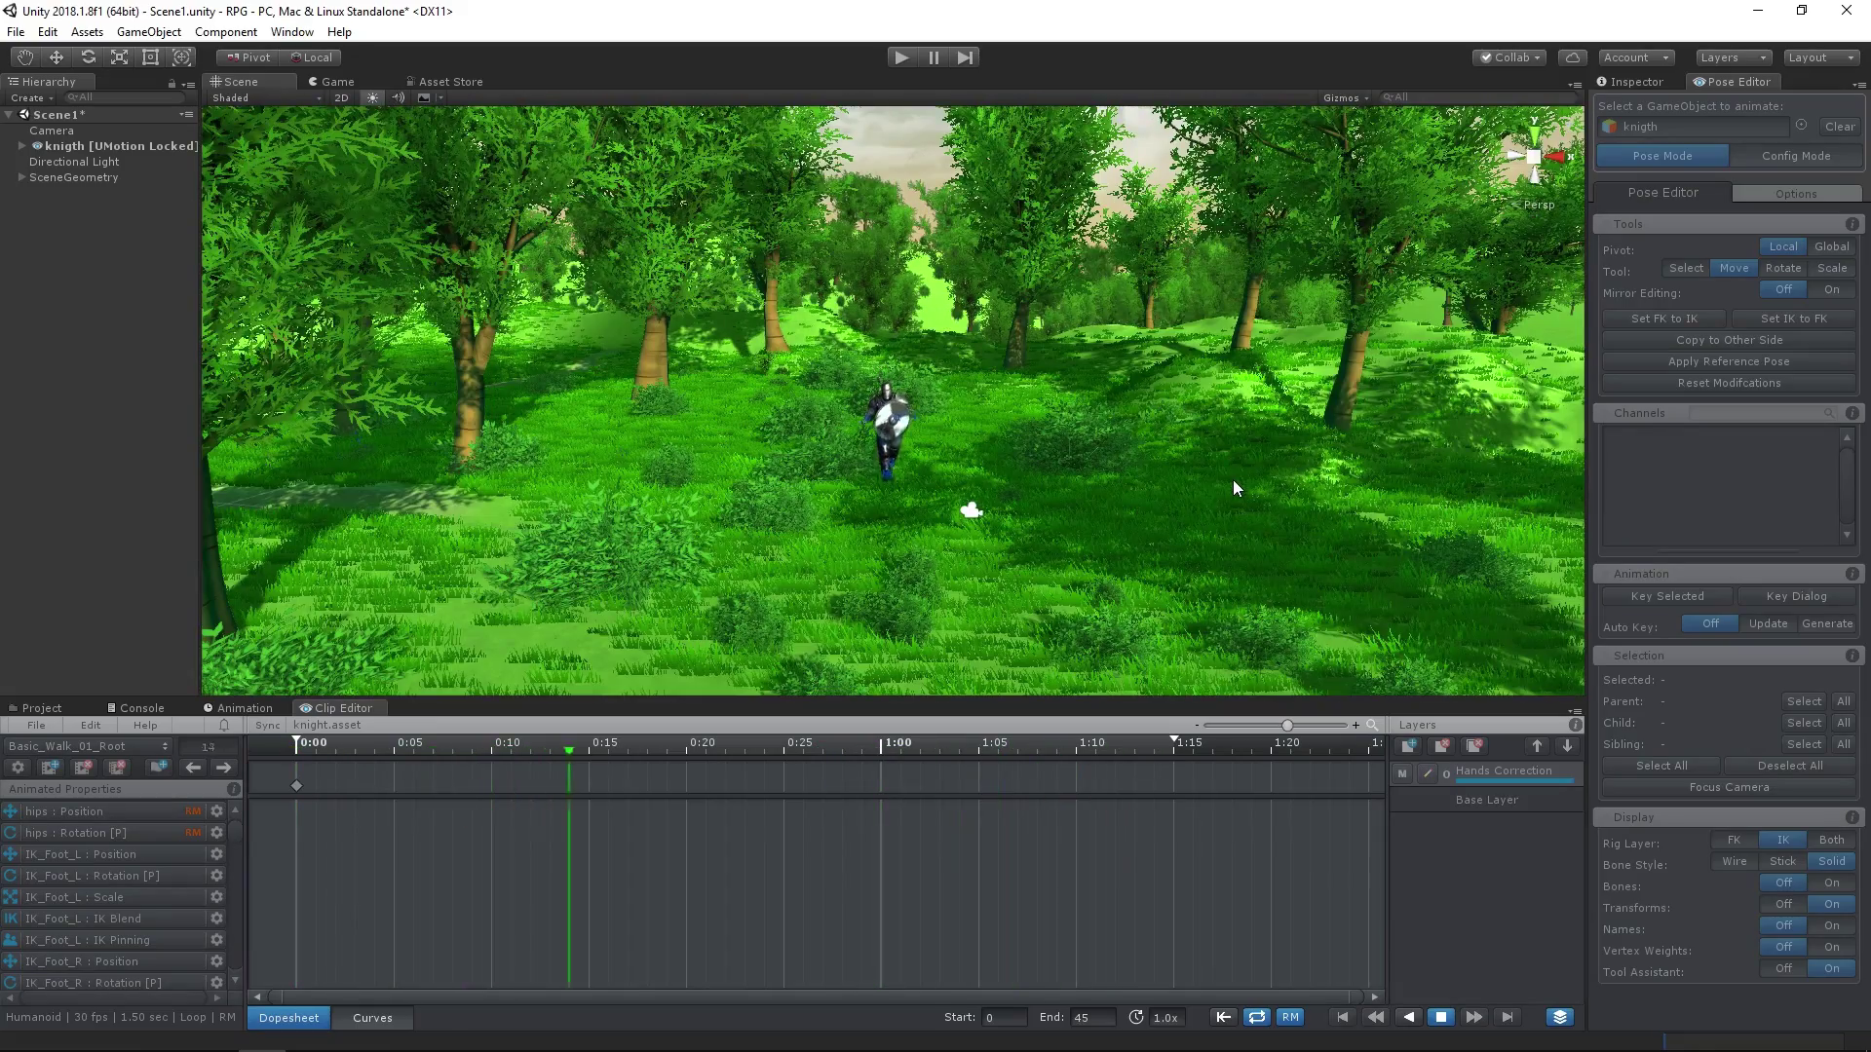
{"action": "scroll", "coordinate": [1067, 466], "scroll_direction": "up", "scroll_amount": 2}
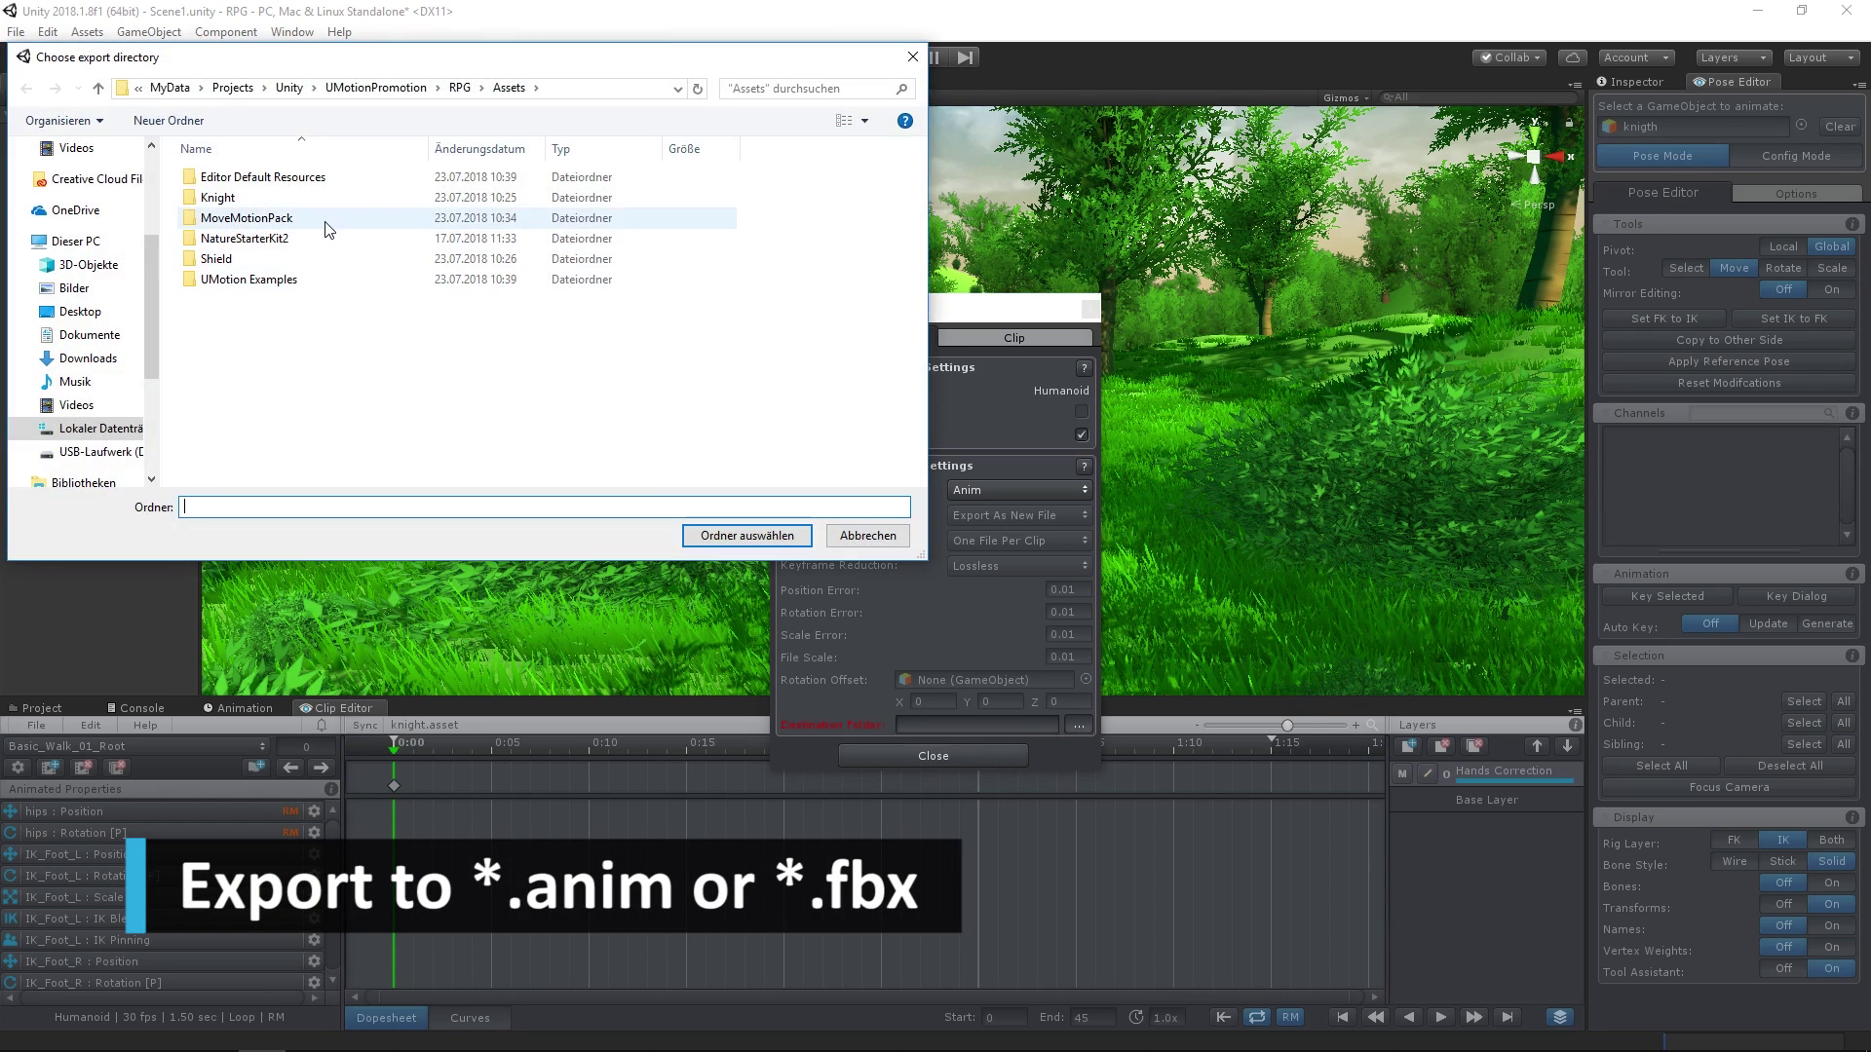
- Set MoveMotionPack/Res/AnimationClip/Root motion as the export destination folder
{"action": "double_click", "coordinate": [292, 217]}
{"action": "double_click", "coordinate": [281, 178]}
{"action": "double_click", "coordinate": [282, 179]}
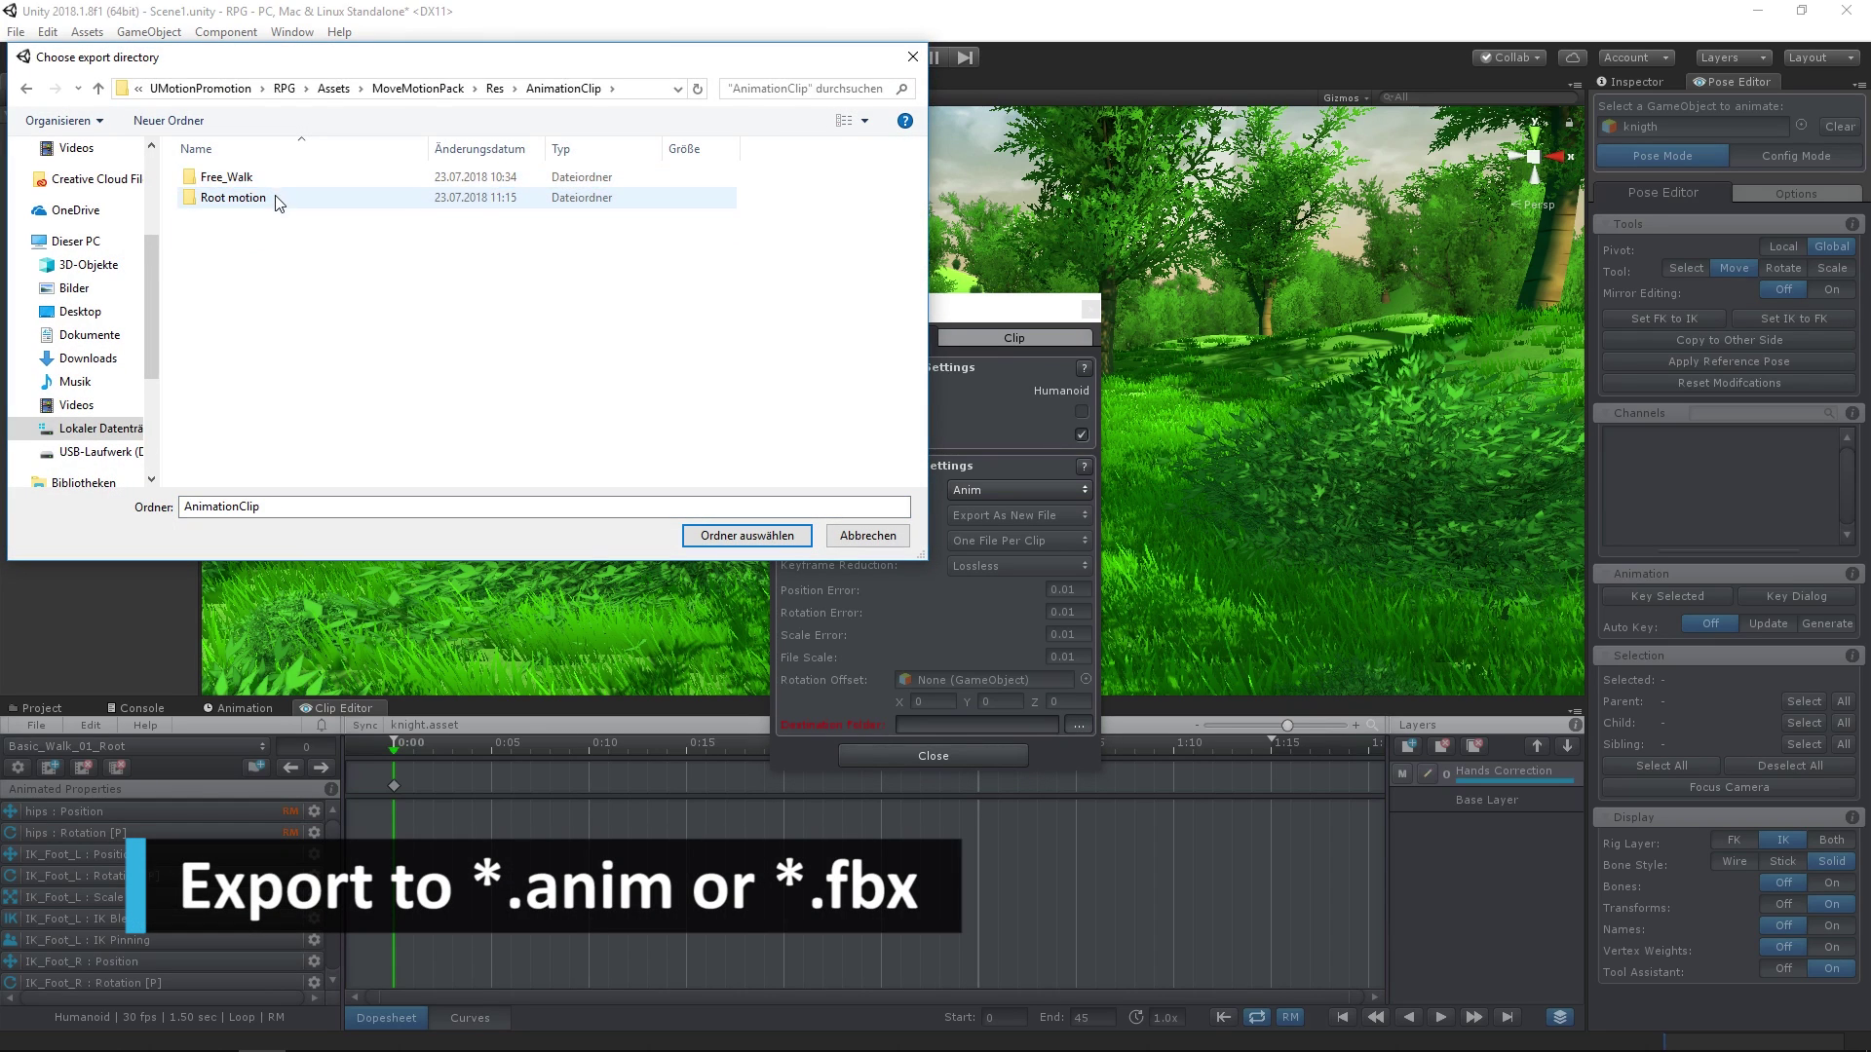
{"action": "double_click", "coordinate": [283, 198]}
{"action": "left_click", "coordinate": [744, 536]}
{"action": "left_click", "coordinate": [932, 756]}
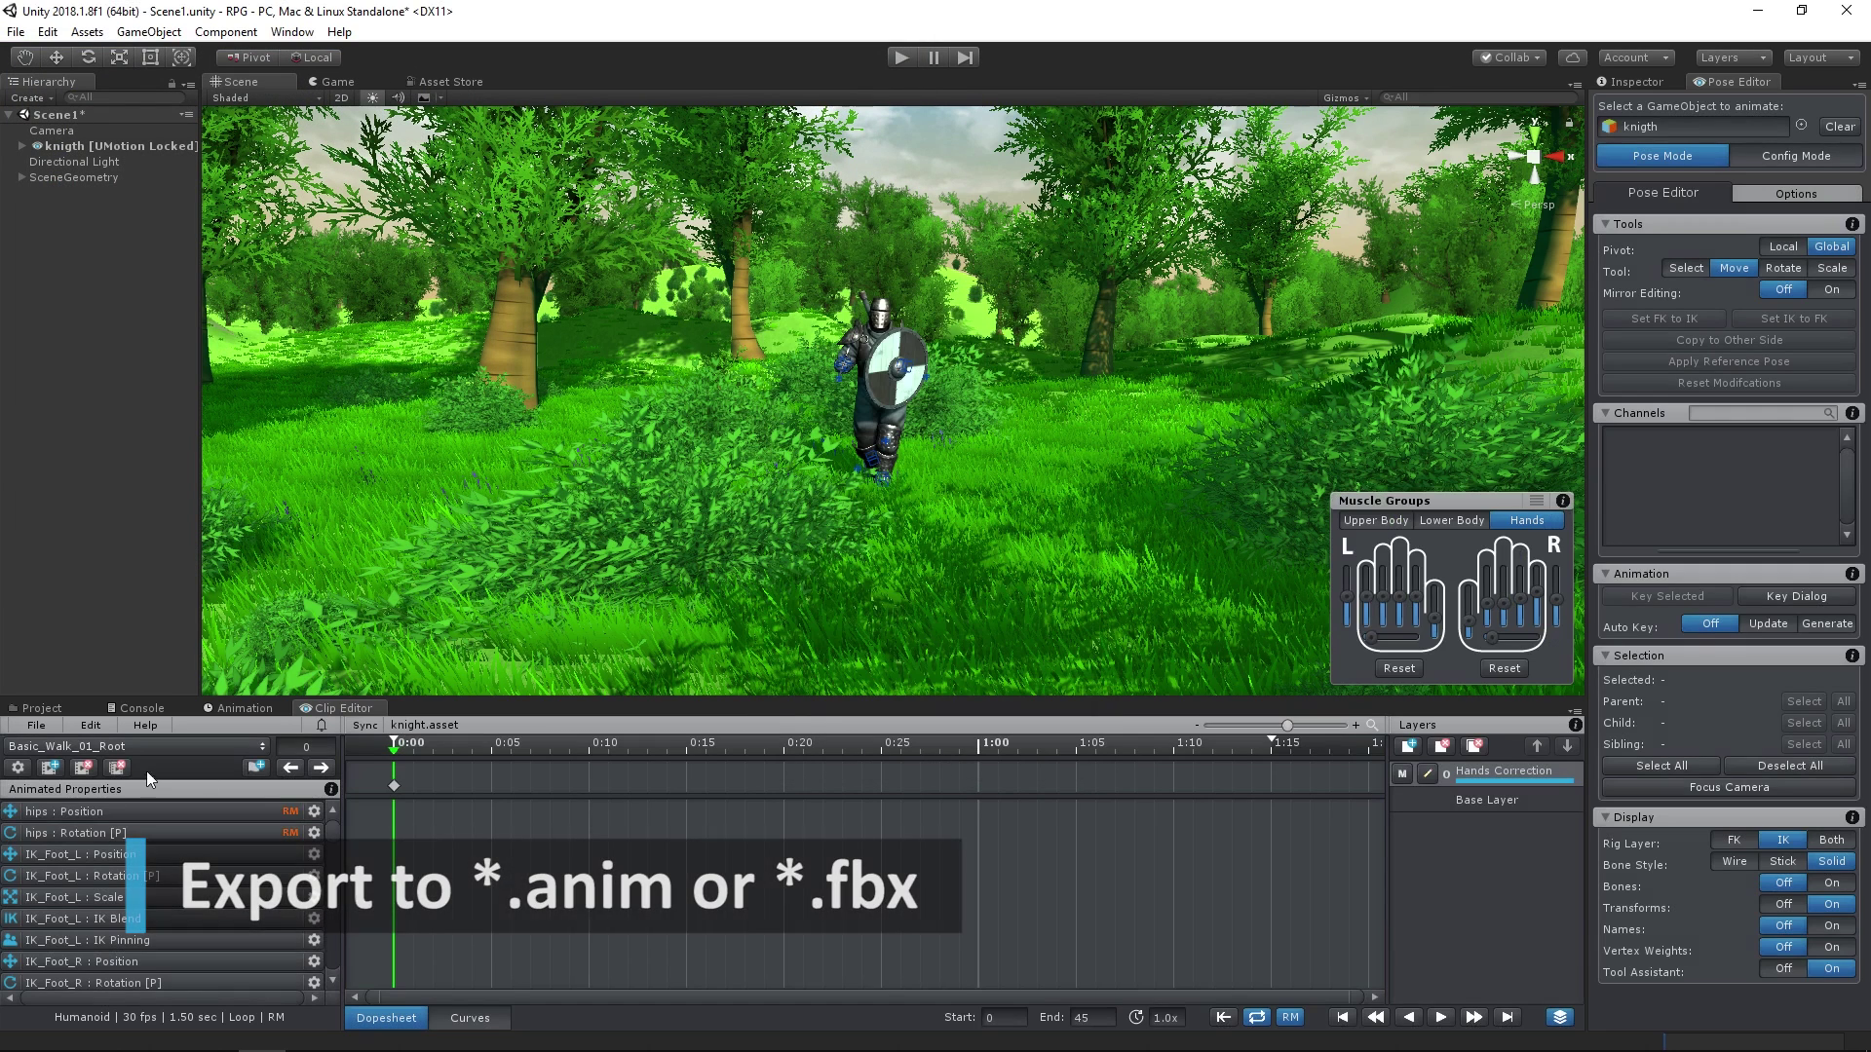
- Export Basic_Walk_01_Root as the current clip, clear the knight, and enter play mode
{"action": "left_click", "coordinate": [36, 725]}
{"action": "mouse_move", "coordinate": [125, 892]}
{"action": "left_click", "coordinate": [407, 889]}
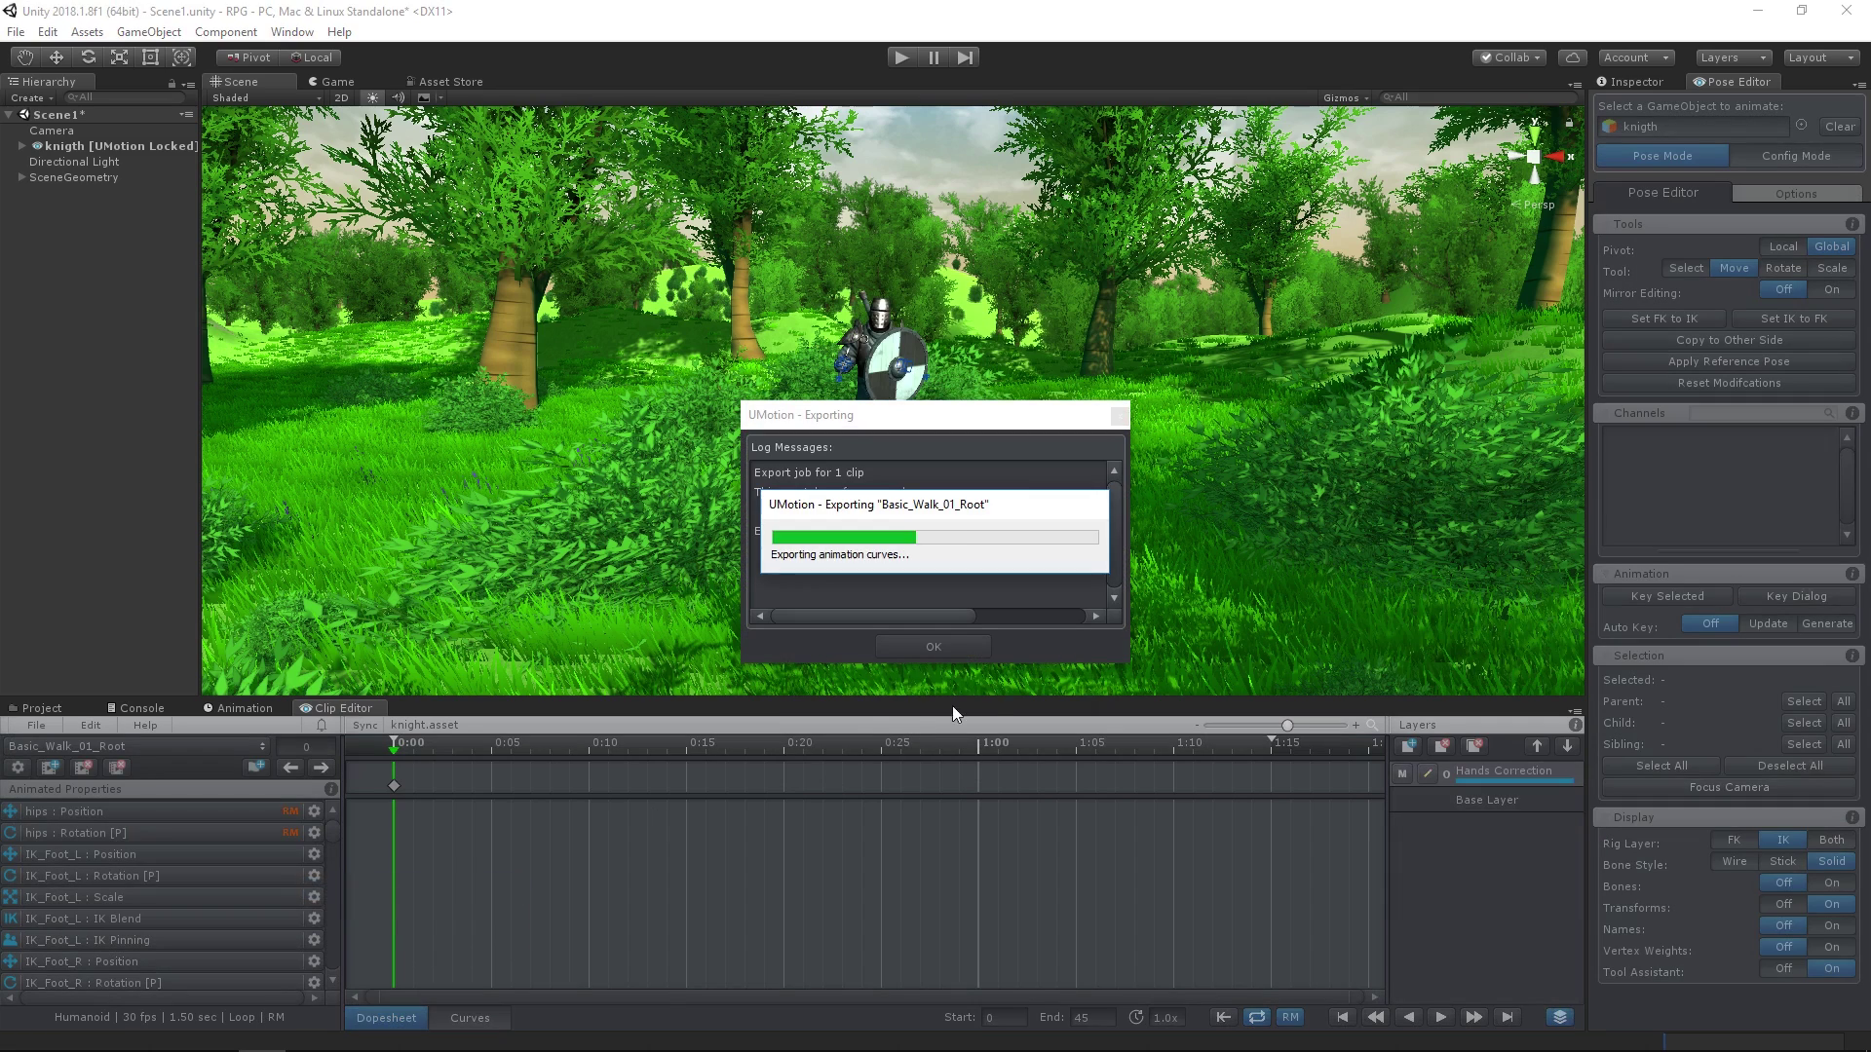
{"action": "left_click", "coordinate": [933, 647]}
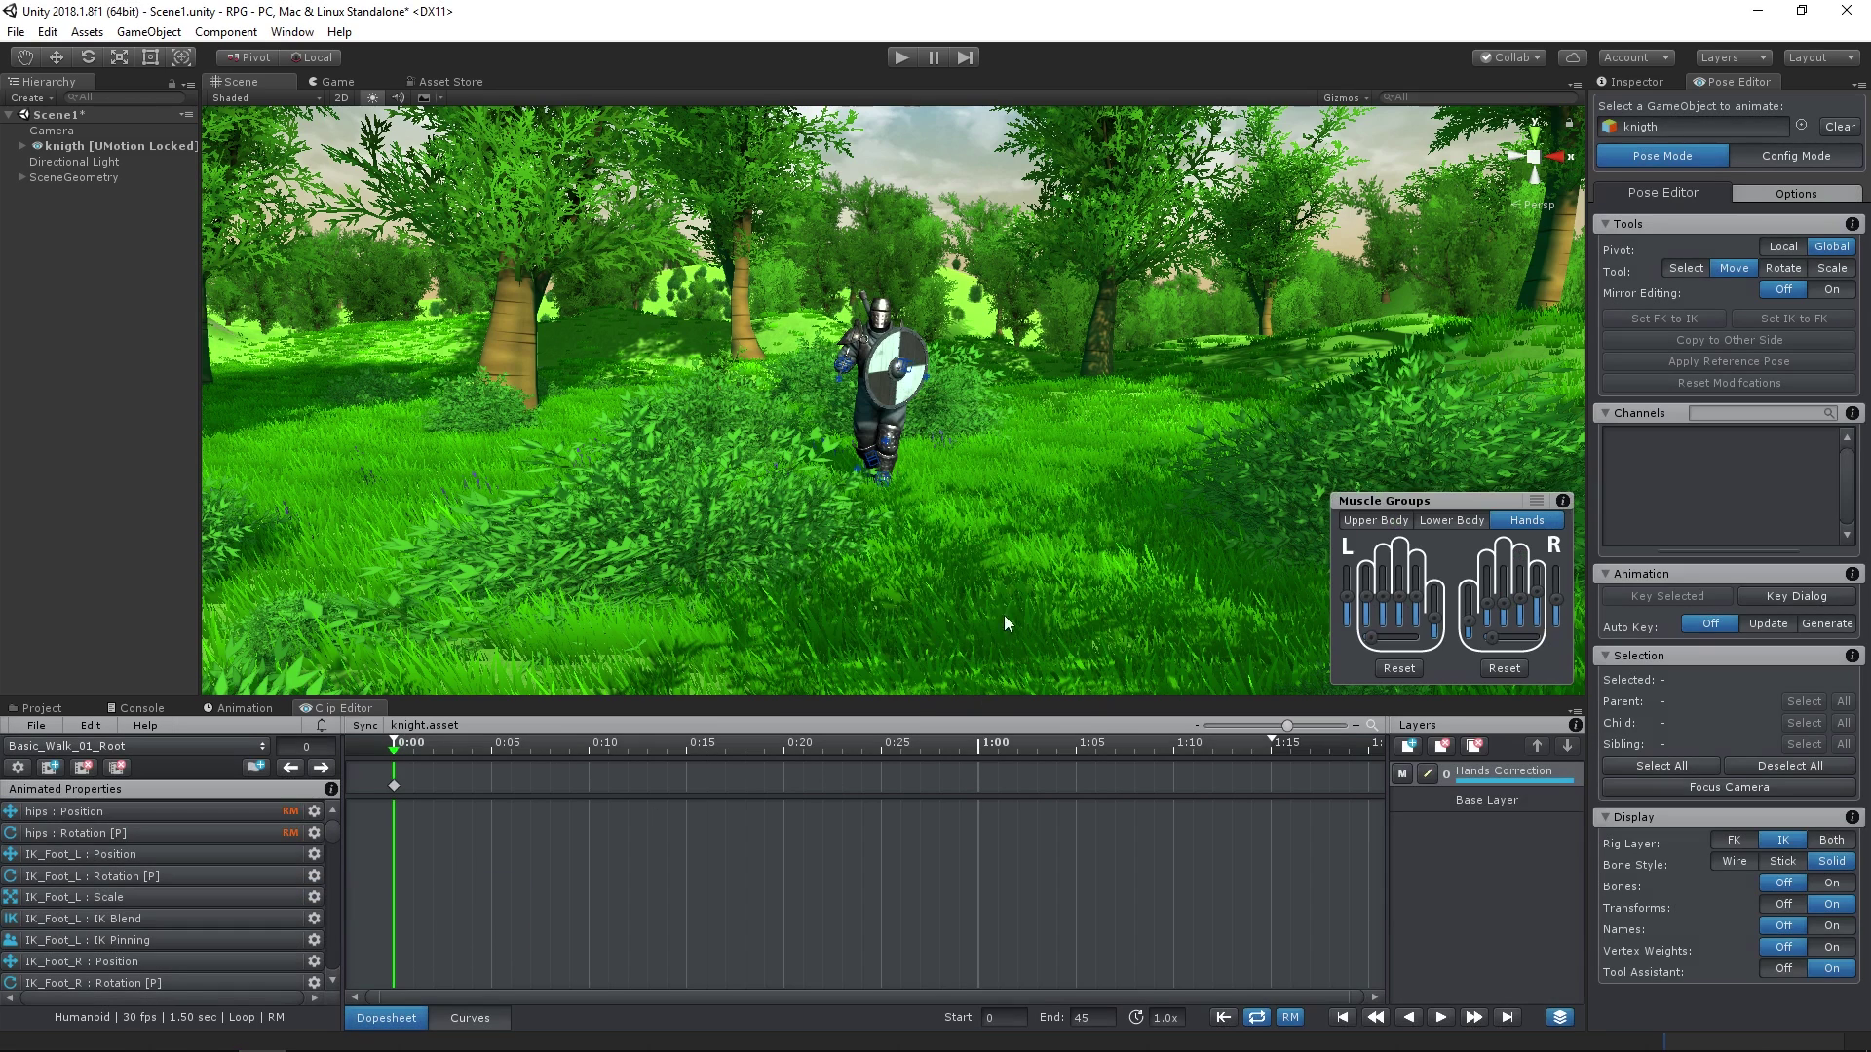
{"action": "left_click", "coordinate": [1836, 128]}
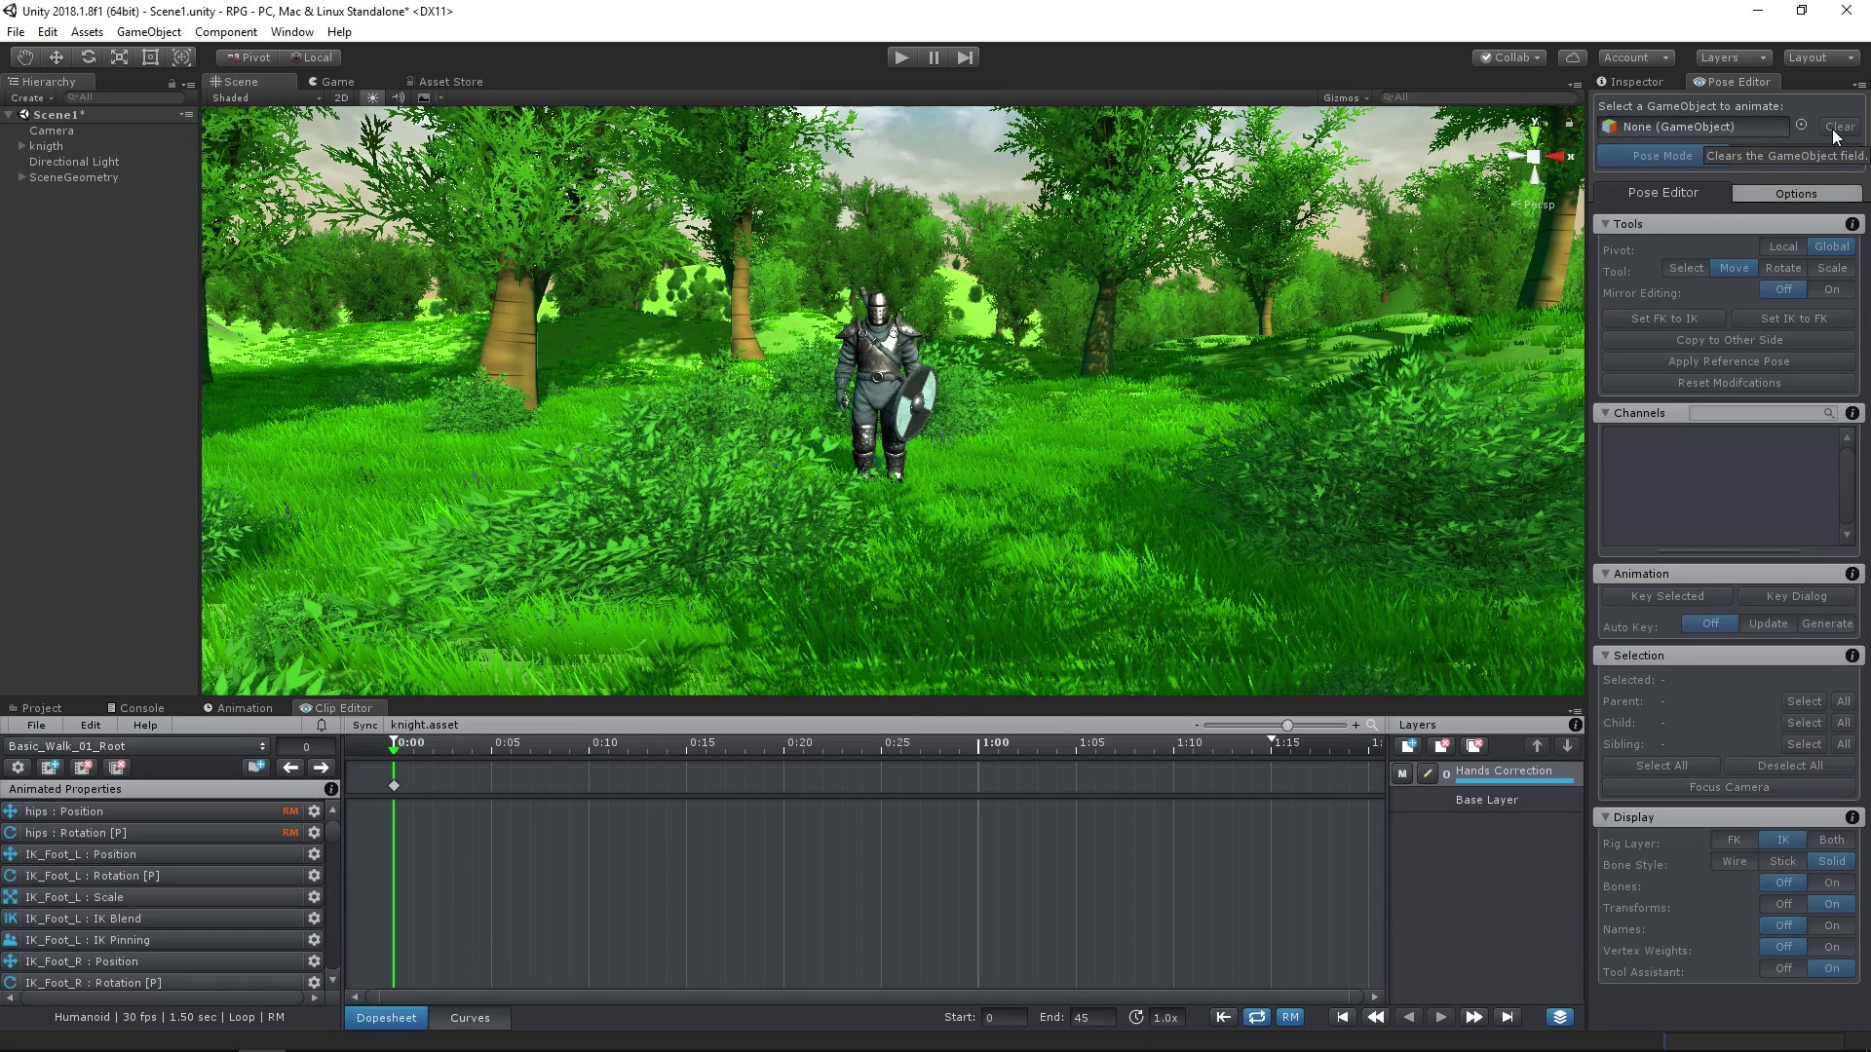
{"action": "left_click", "coordinate": [898, 58]}
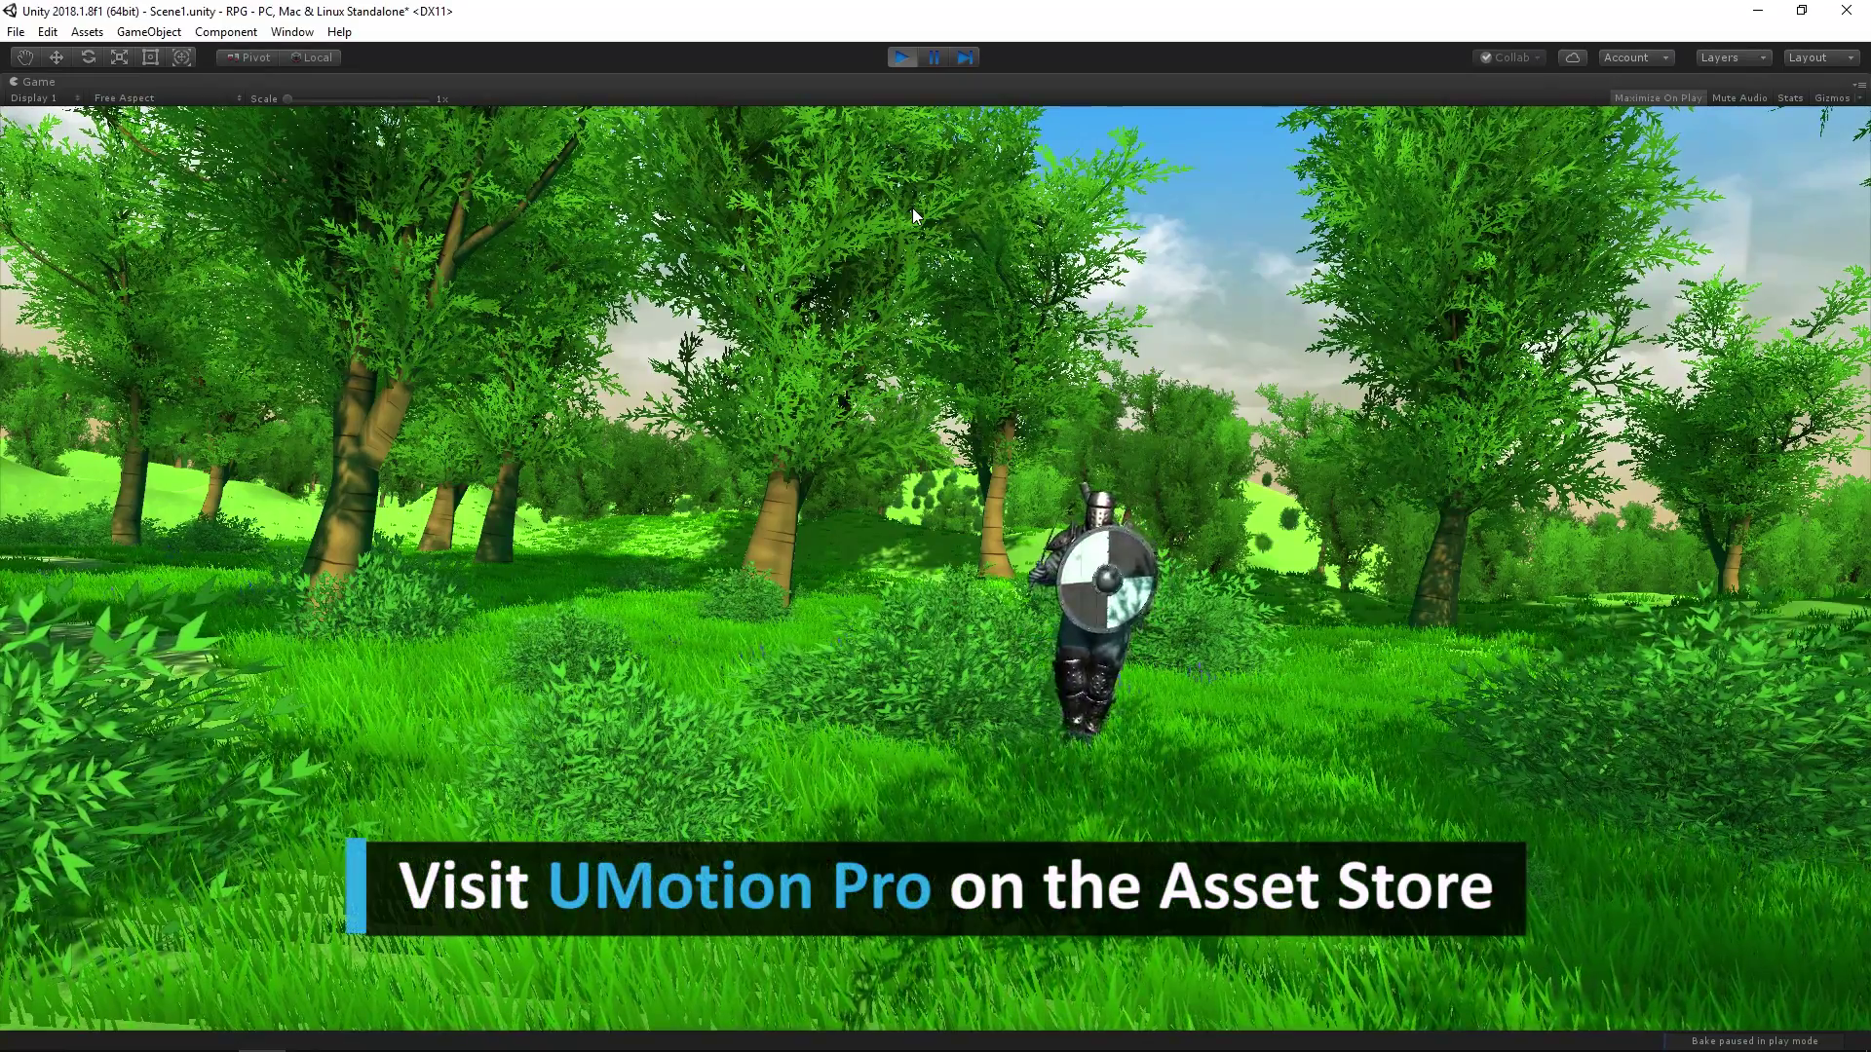